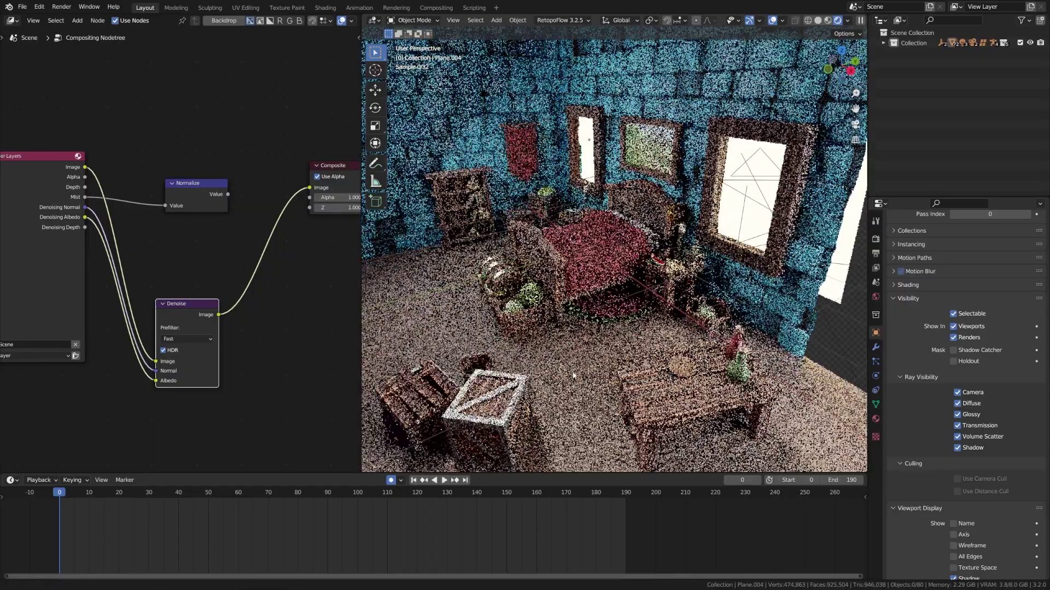
Step: Orbit and zoom around the bedroom scene from low, close and top-down angles
{"action": "middle_click_drag", "start_coordinate": [573, 373], "coordinate": [596, 353]}
{"action": "middle_click_drag", "start_coordinate": [673, 362], "coordinate": [649, 353]}
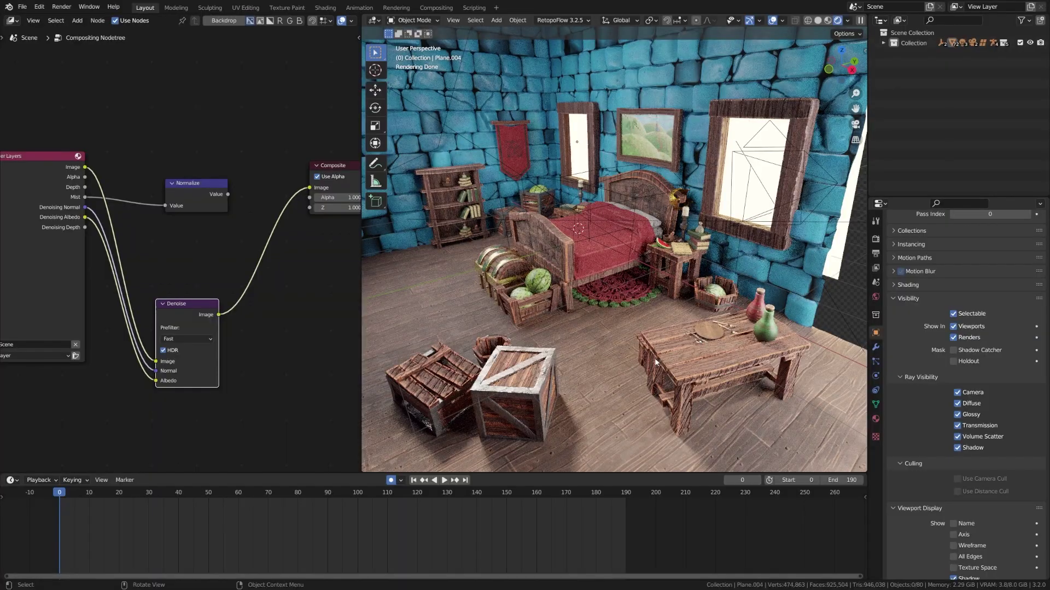
{"action": "middle_click_drag", "start_coordinate": [646, 353], "coordinate": [604, 343]}
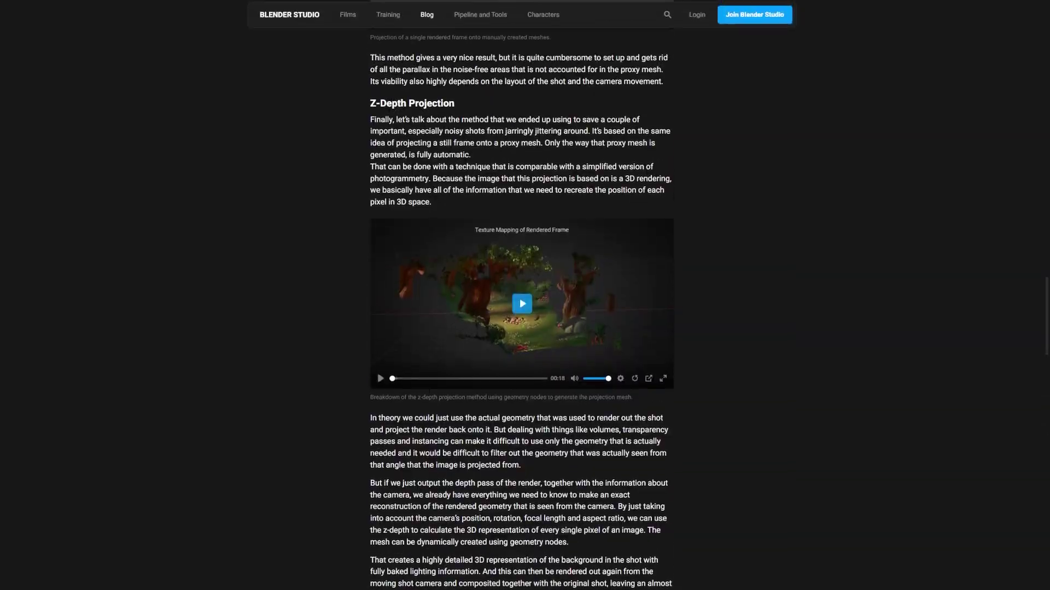
{"action": "scroll", "coordinate": [572, 76], "scroll_direction": "up", "scroll_amount": 3}
{"action": "scroll", "coordinate": [572, 76], "scroll_direction": "up", "scroll_amount": 13}
{"action": "scroll", "coordinate": [417, 393], "scroll_direction": "up", "scroll_amount": 3}
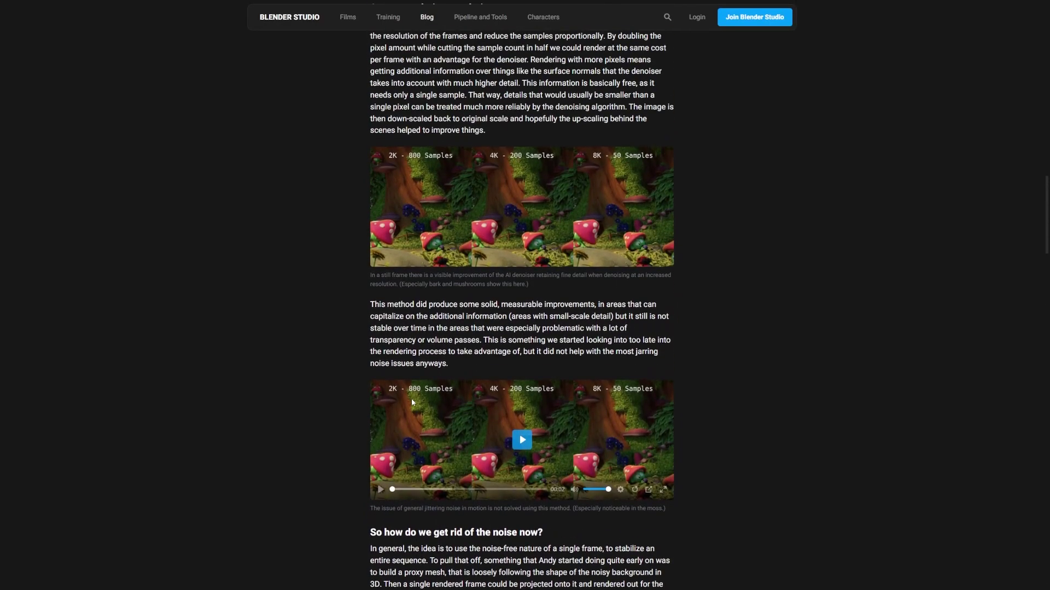
{"action": "scroll", "coordinate": [521, 306], "scroll_direction": "up", "scroll_amount": 3}
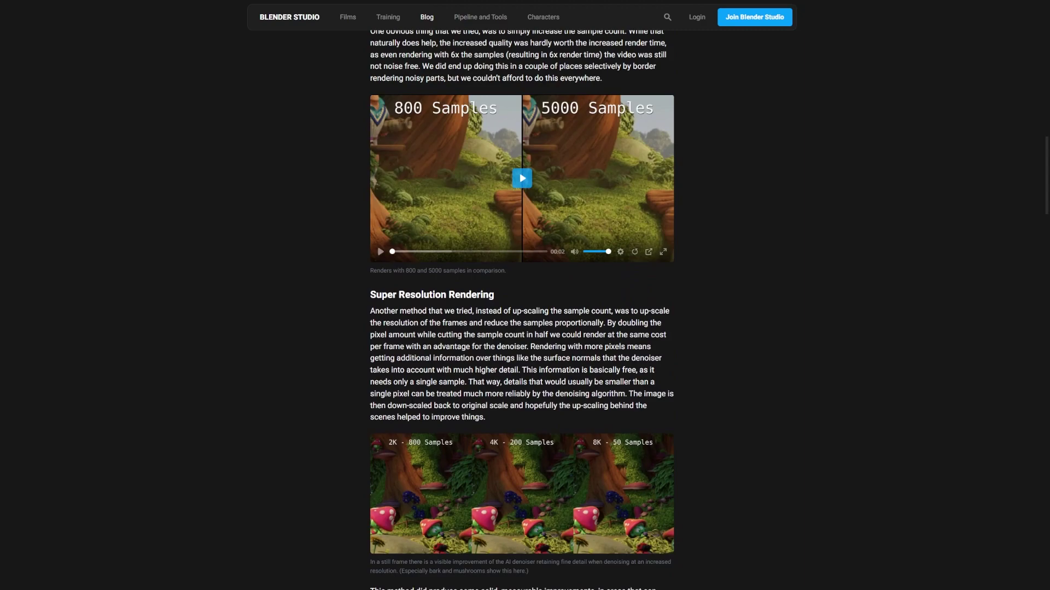
{"action": "scroll", "coordinate": [414, 428], "scroll_direction": "down", "scroll_amount": 10}
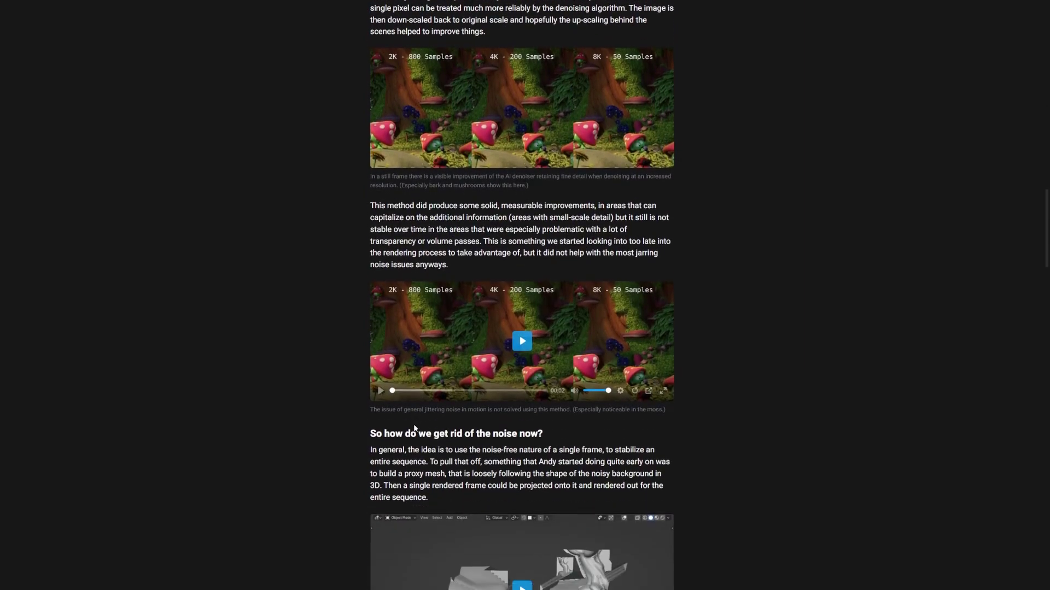
{"action": "scroll", "coordinate": [414, 423], "scroll_direction": "up", "scroll_amount": 10}
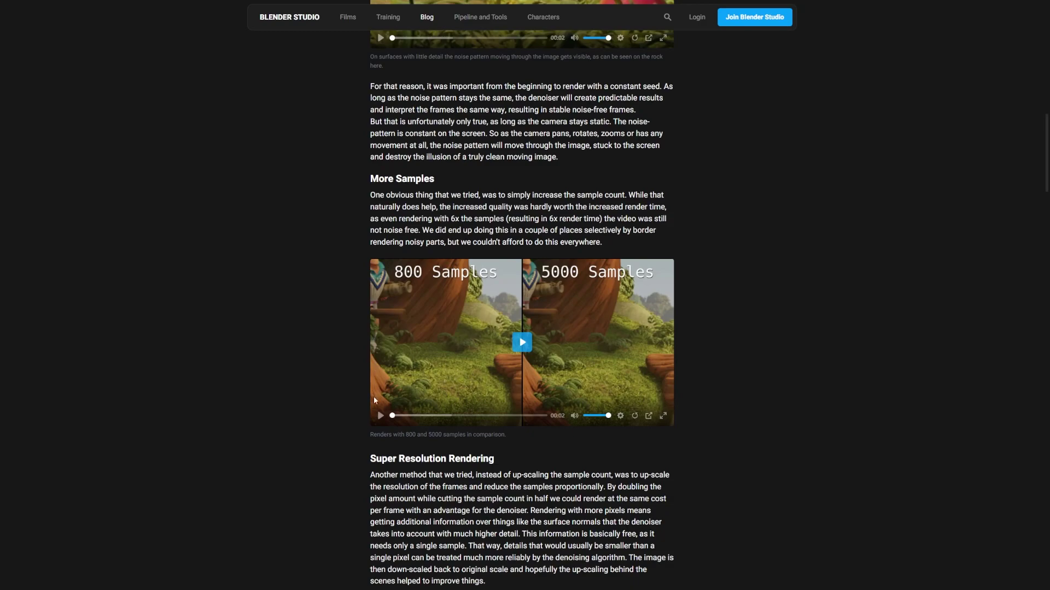
{"action": "scroll", "coordinate": [374, 401], "scroll_direction": "down", "scroll_amount": 14}
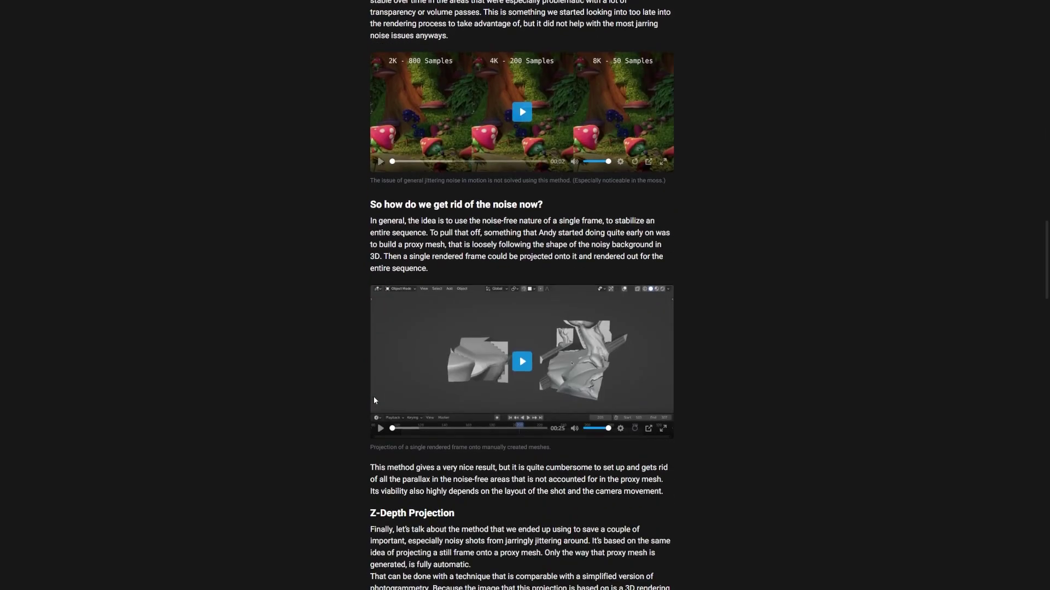
{"action": "scroll", "coordinate": [374, 401], "scroll_direction": "down", "scroll_amount": 2}
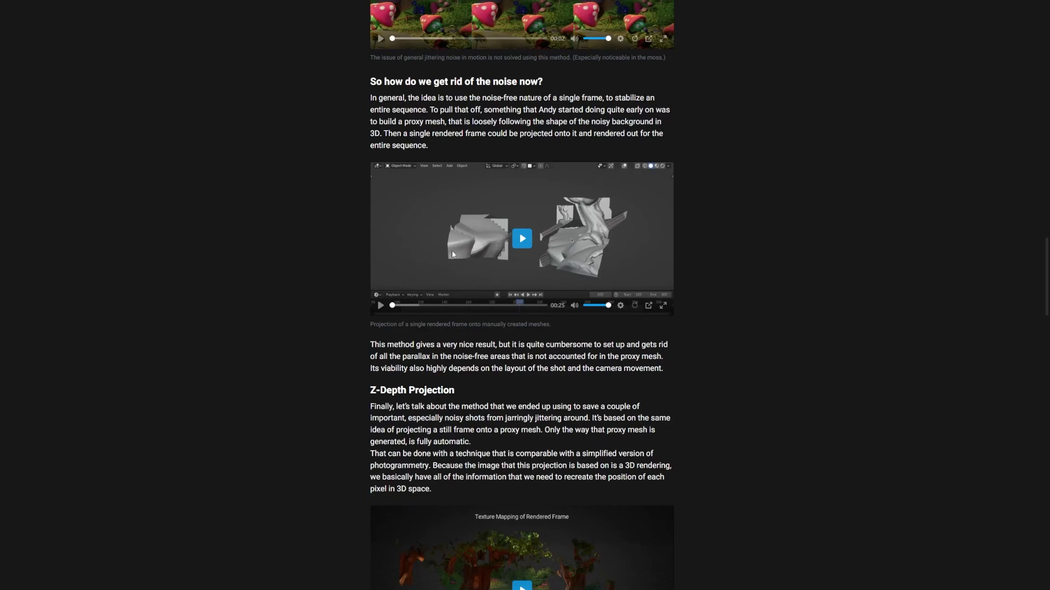
{"action": "scroll", "coordinate": [564, 388], "scroll_direction": "down", "scroll_amount": 5}
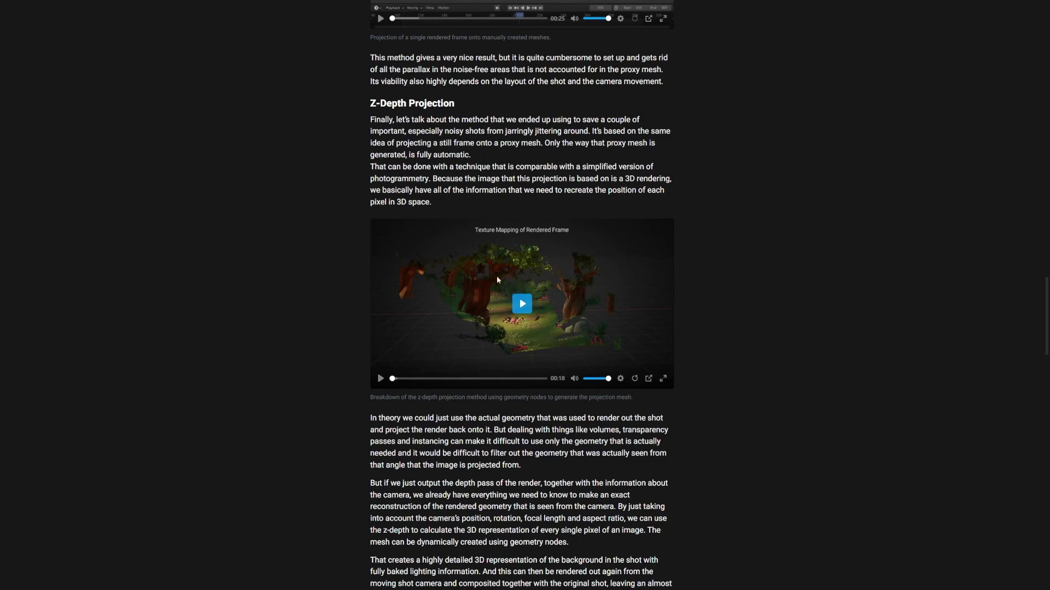
{"action": "scroll", "coordinate": [475, 280], "scroll_direction": "down", "scroll_amount": 3}
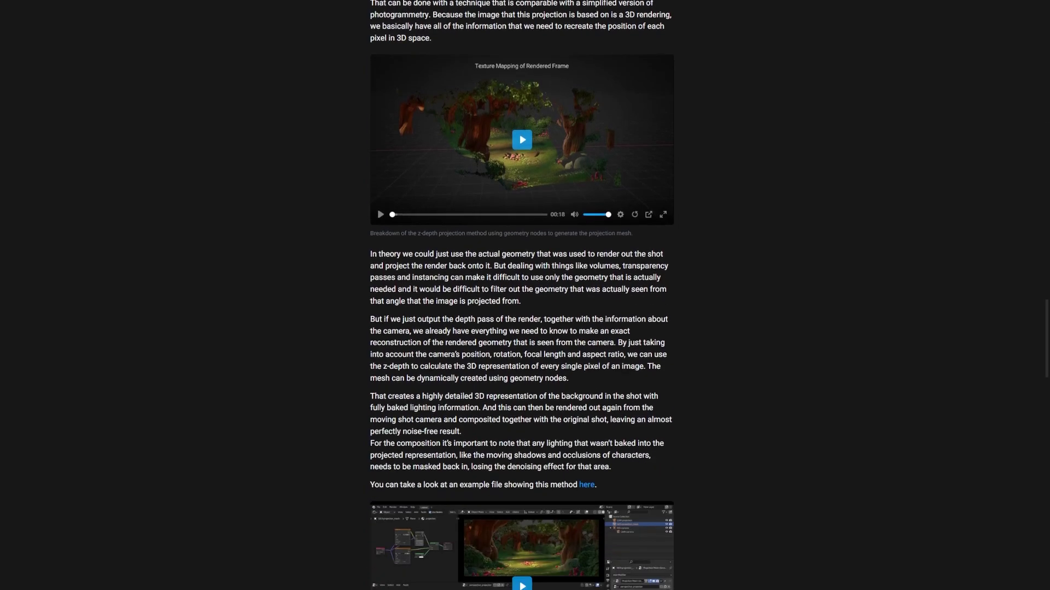
{"action": "scroll", "coordinate": [448, 307], "scroll_direction": "down", "scroll_amount": 3}
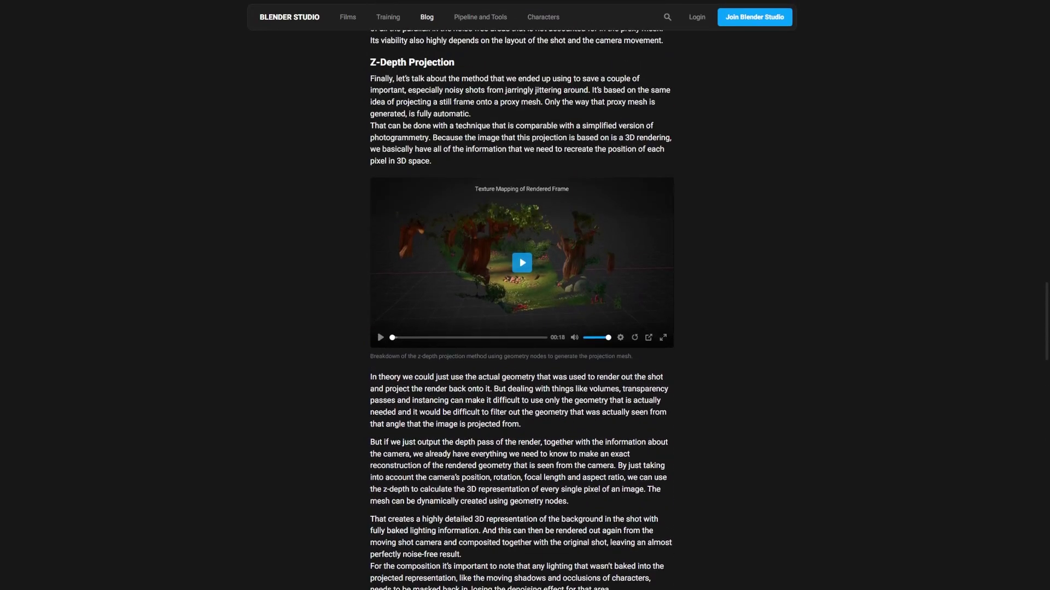
{"action": "scroll", "coordinate": [505, 438], "scroll_direction": "up", "scroll_amount": 8}
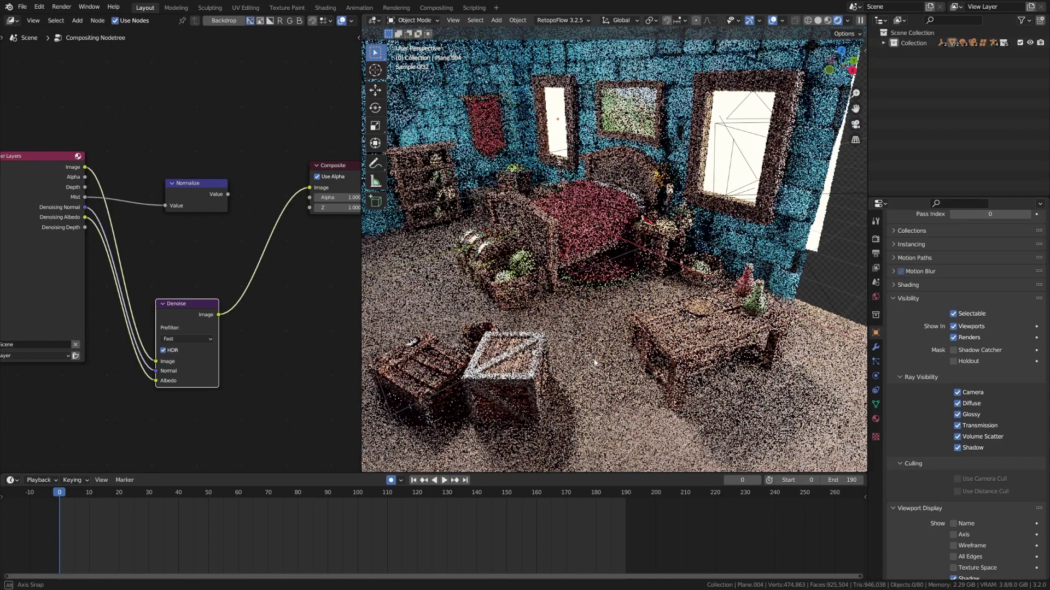
{"action": "middle_click_drag", "start_coordinate": [594, 363], "coordinate": [612, 371]}
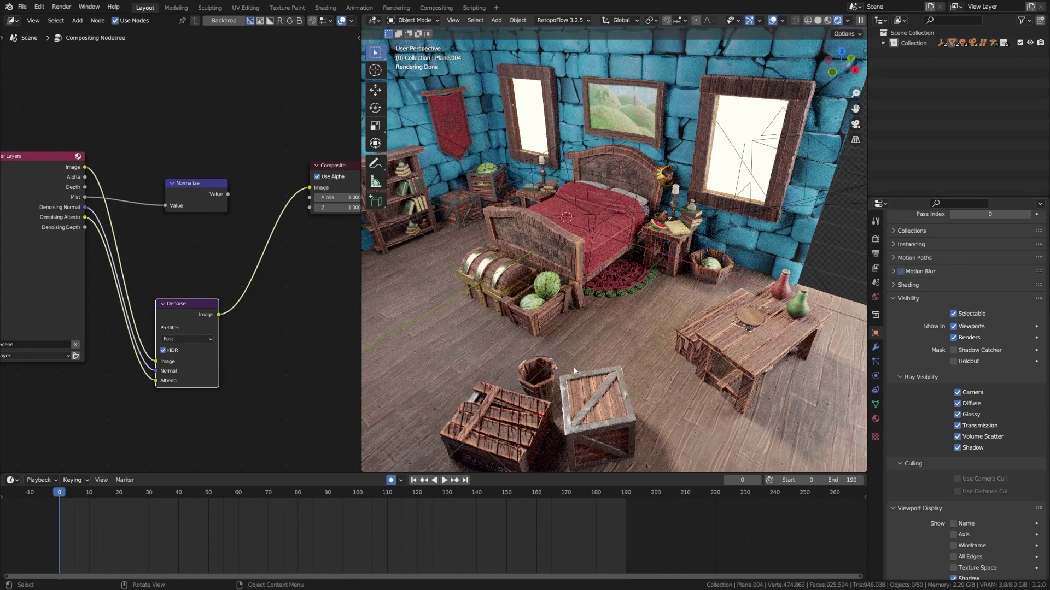
{"action": "middle_click_drag", "start_coordinate": [575, 371], "coordinate": [593, 330]}
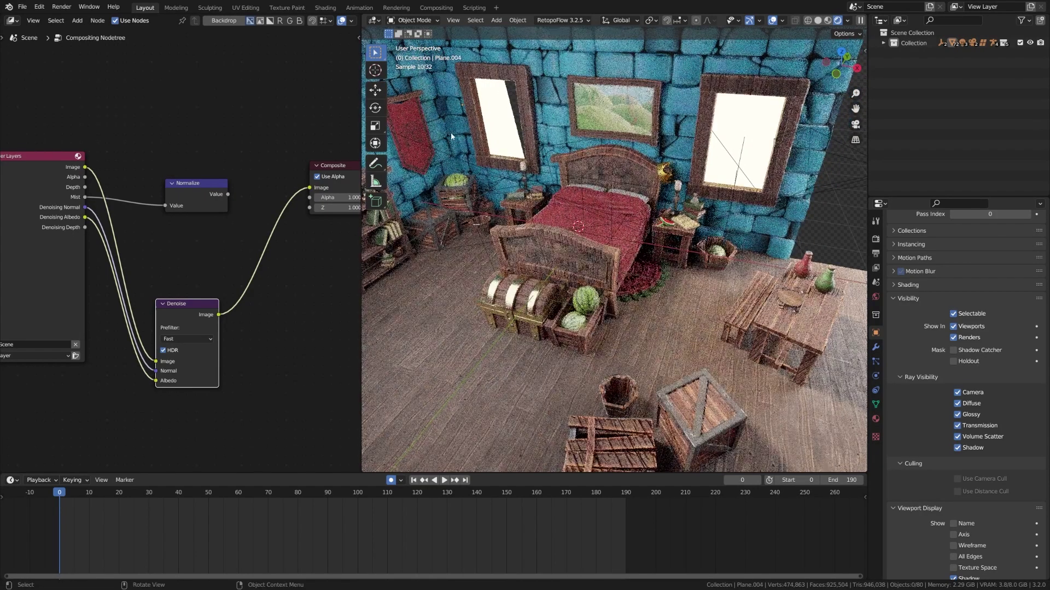
{"action": "scroll", "coordinate": [639, 310], "scroll_direction": "down", "scroll_amount": 8}
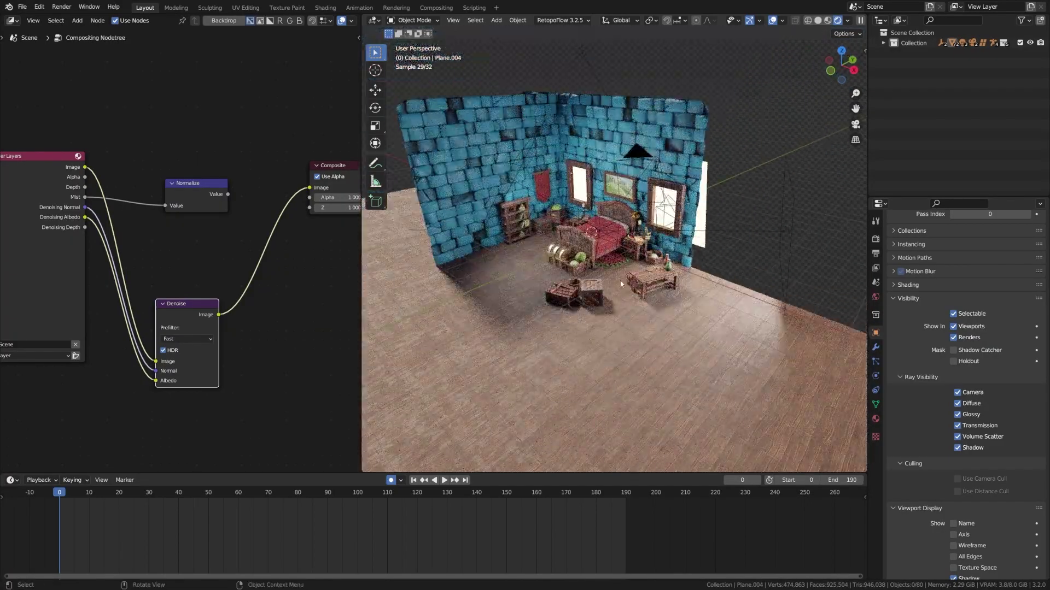
{"action": "middle_click_drag", "start_coordinate": [656, 296], "coordinate": [659, 320]}
Step: Show the View Layer Passes > Data list with Combined, Z, Mist and Denoising Data enabled
{"action": "scroll", "coordinate": [589, 283], "scroll_direction": "up", "scroll_amount": 5}
{"action": "scroll", "coordinate": [667, 325], "scroll_direction": "up", "scroll_amount": 4}
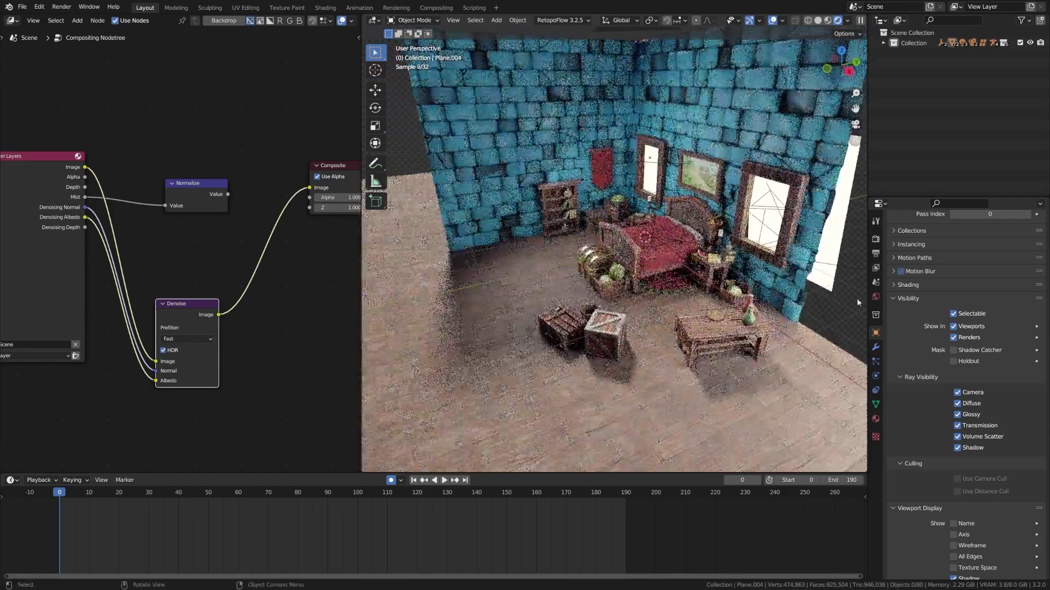
{"action": "left_click", "coordinate": [876, 268]}
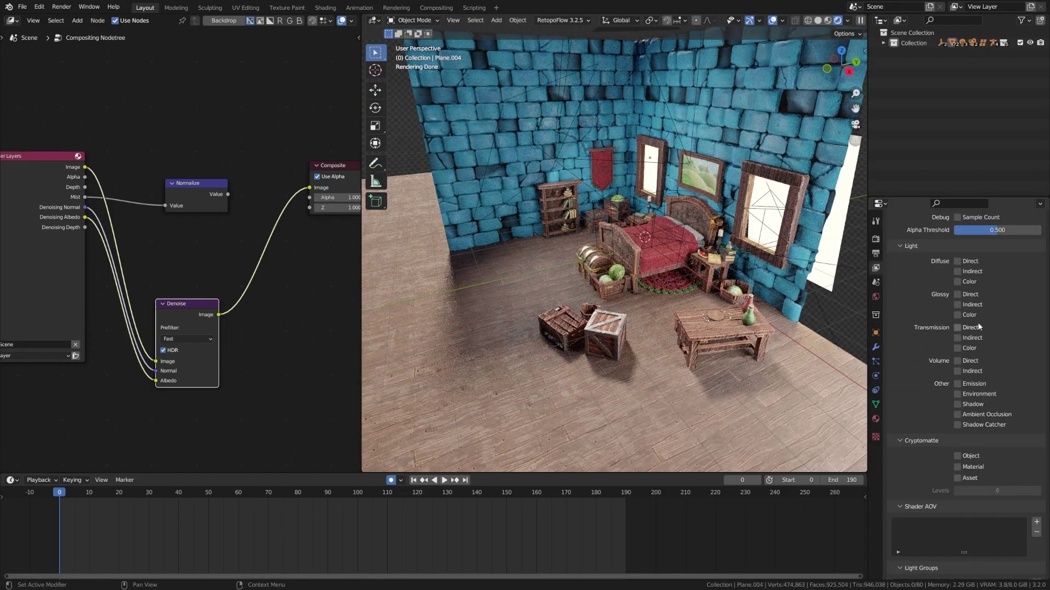
{"action": "scroll", "coordinate": [978, 327], "scroll_direction": "up", "scroll_amount": 5}
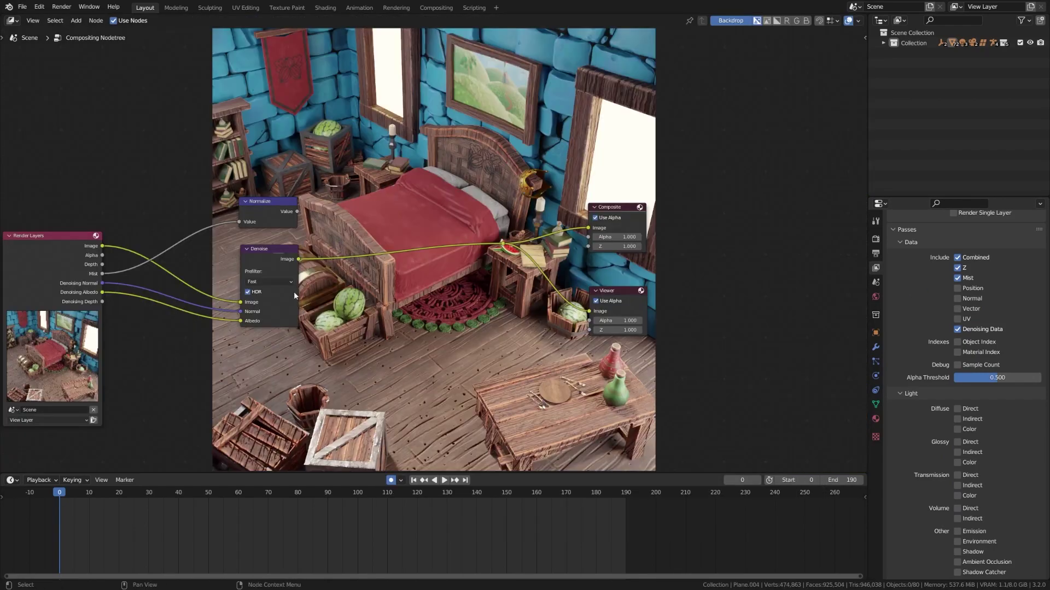
Step: Connect the Normalize node's Value output to the reroute feeding Composite and Viewer
{"action": "middle_click_drag", "start_coordinate": [293, 299], "coordinate": [231, 295]}
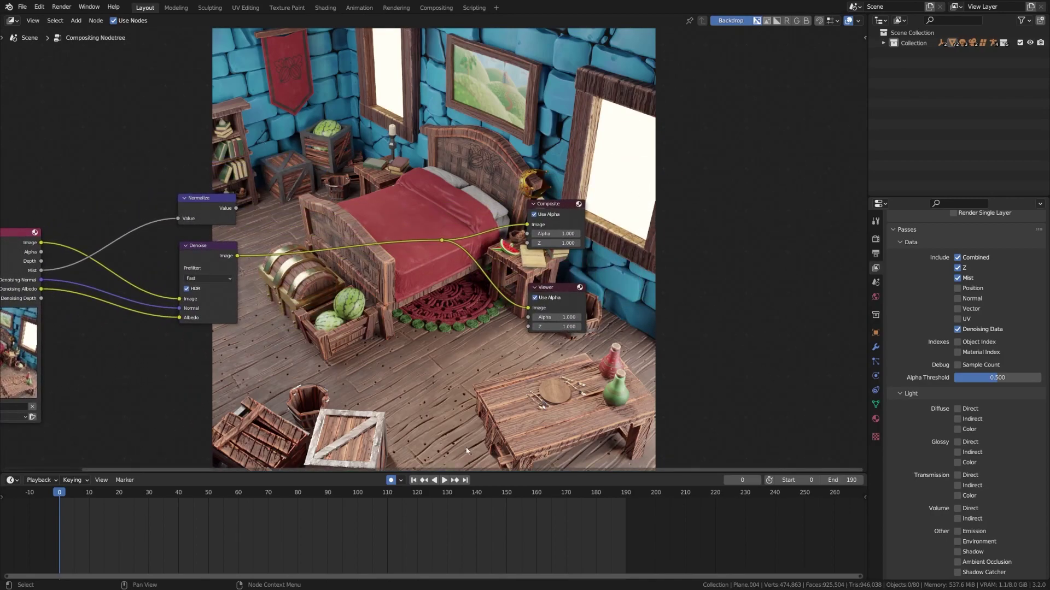
{"action": "middle_click_drag", "start_coordinate": [178, 207], "coordinate": [351, 197]}
{"action": "scroll", "coordinate": [124, 307], "scroll_direction": "up", "scroll_amount": 2}
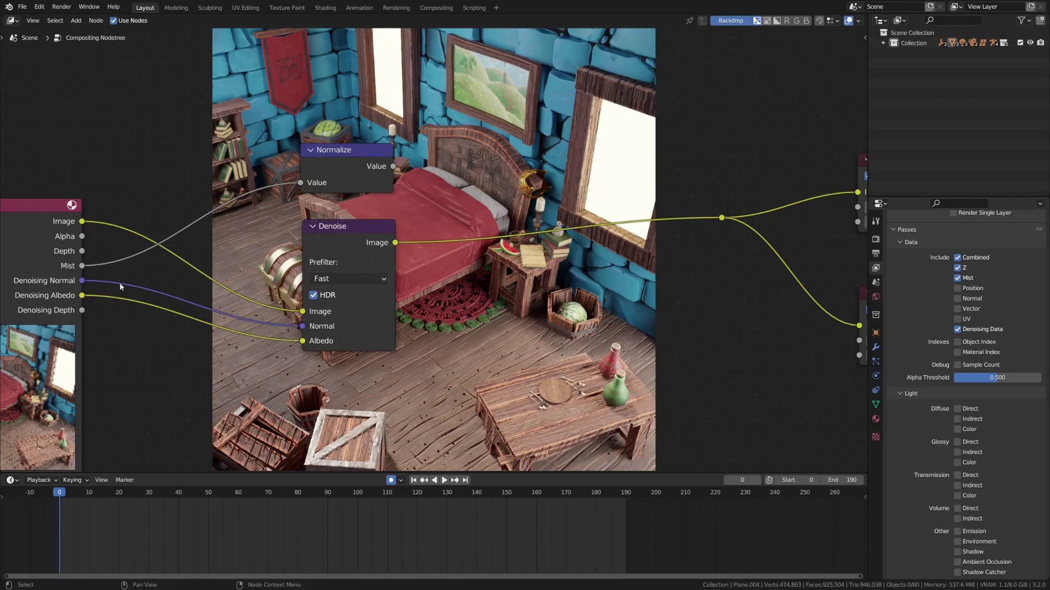
{"action": "middle_click_drag", "start_coordinate": [380, 298], "coordinate": [242, 321]}
{"action": "left_click", "coordinate": [254, 192]}
{"action": "left_click_drag", "start_coordinate": [256, 190], "coordinate": [590, 243]}
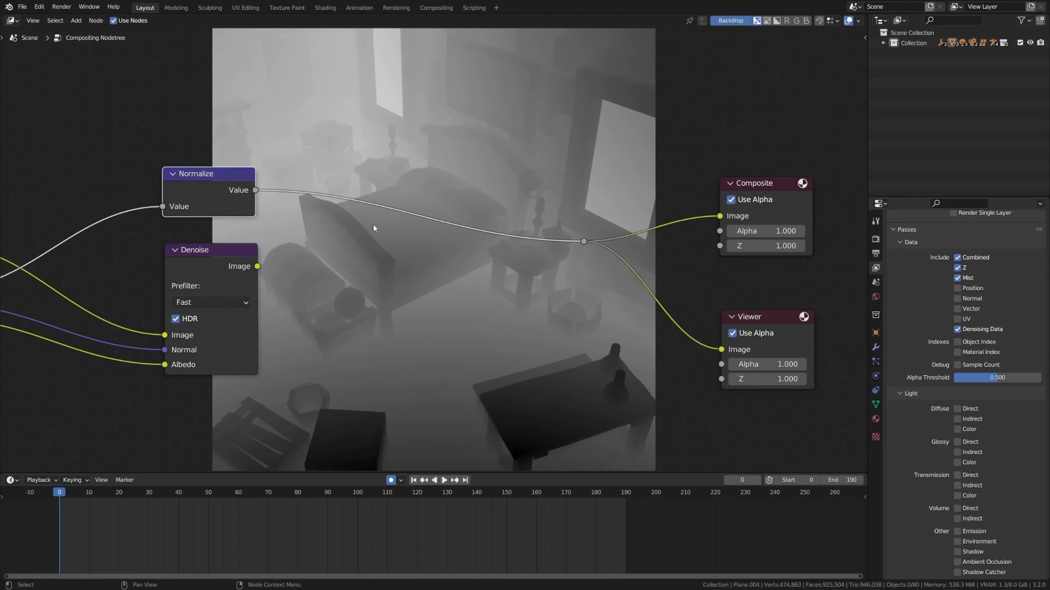
Step: Tidy the compositor by nudging the Normalize and Denoise nodes into alignment
{"action": "middle_click_drag", "start_coordinate": [312, 254], "coordinate": [518, 249]}
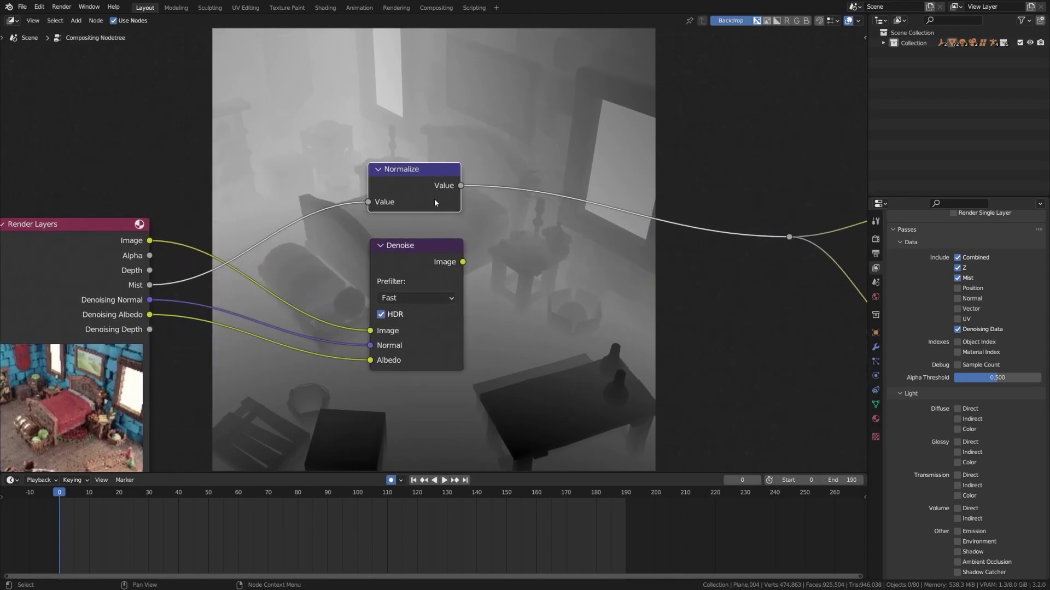
{"action": "mouse_move", "coordinate": [435, 201]}
{"action": "left_mouse_down"}
{"action": "mouse_move", "coordinate": [449, 207]}
{"action": "mouse_move", "coordinate": [439, 212]}
{"action": "left_mouse_up"}
{"action": "middle_click_drag", "start_coordinate": [593, 361], "coordinate": [345, 300]}
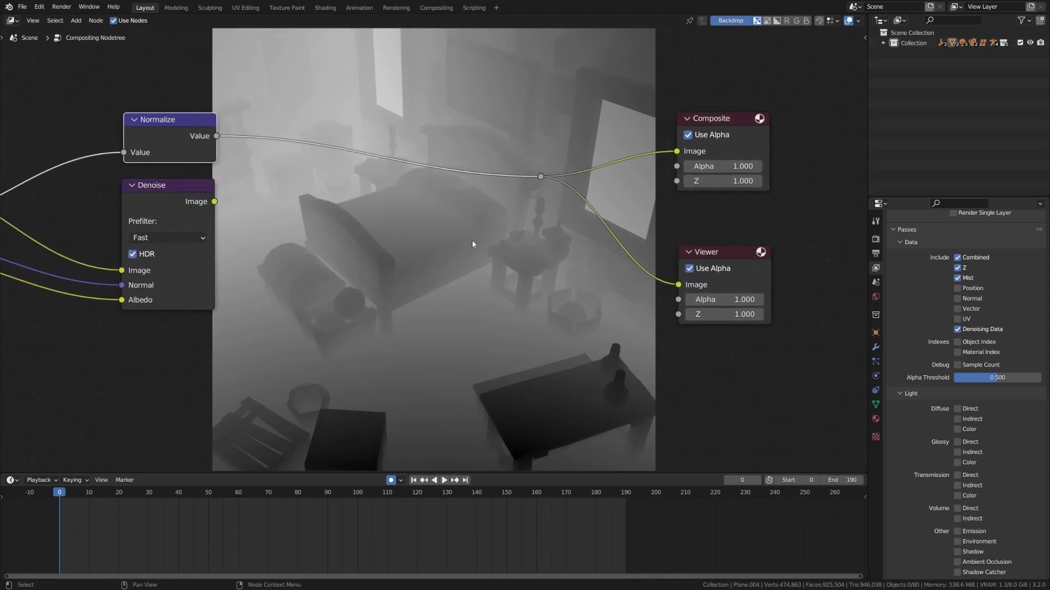
{"action": "left_click_drag", "start_coordinate": [136, 182], "coordinate": [144, 205]}
{"action": "left_click_drag", "start_coordinate": [167, 138], "coordinate": [173, 142]}
{"action": "left_click_drag", "start_coordinate": [221, 222], "coordinate": [224, 210]}
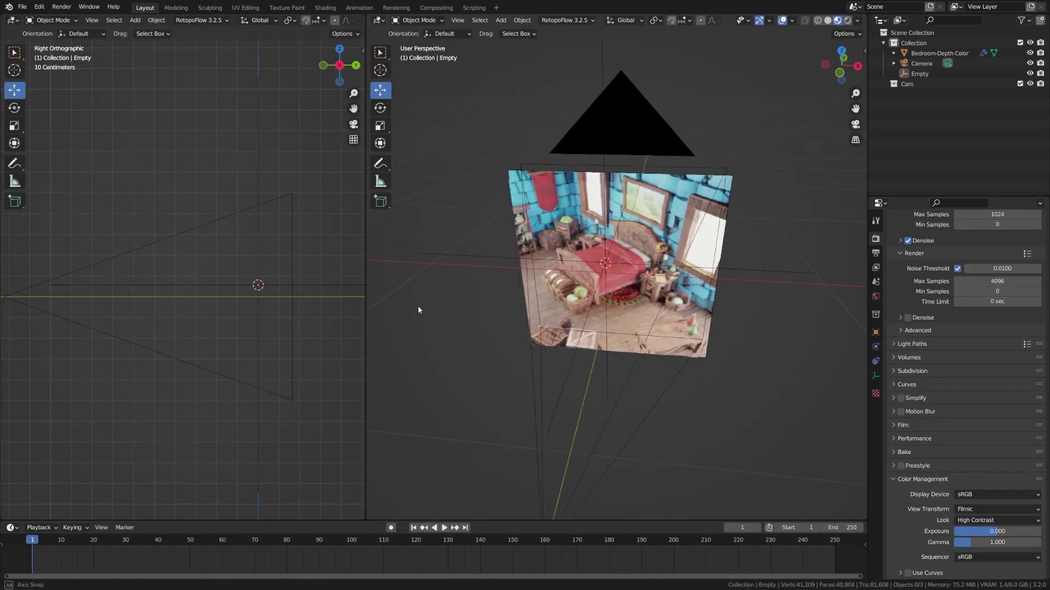
{"action": "middle_click_drag", "start_coordinate": [418, 306], "coordinate": [563, 257]}
Step: Select the Bedroom-Depth-Color plane and show its material in a Shader Editor on the left
{"action": "left_click", "coordinate": [557, 236]}
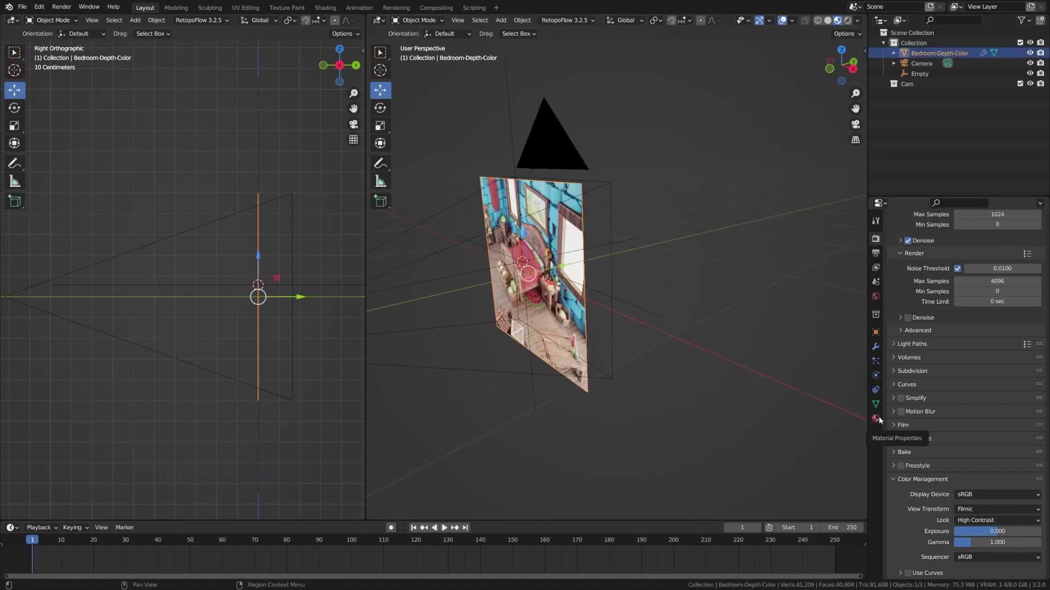
{"action": "left_click", "coordinate": [875, 419]}
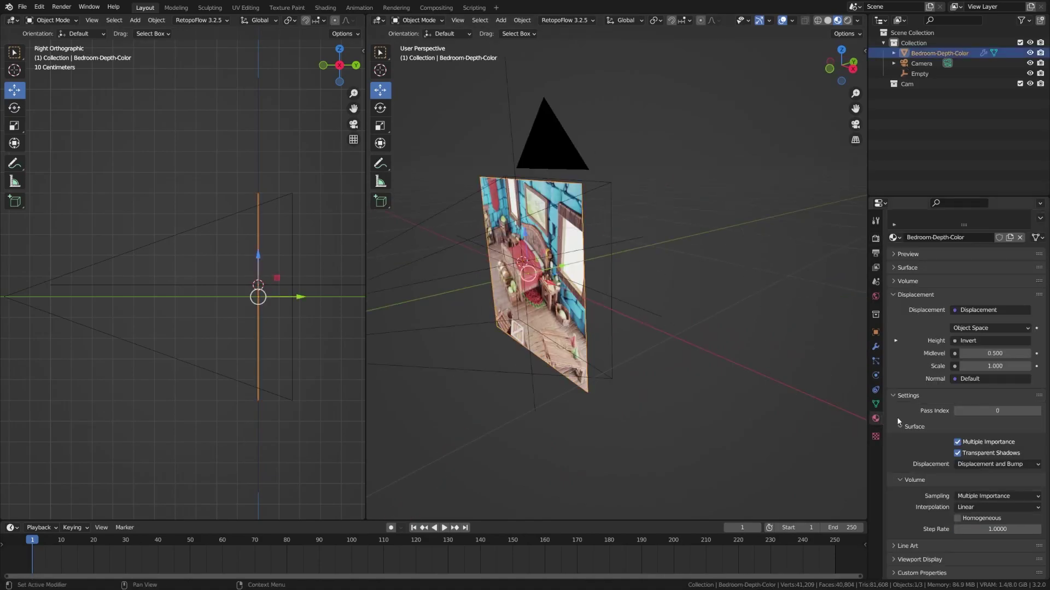
{"action": "left_click", "coordinate": [12, 21]}
{"action": "left_click", "coordinate": [33, 117]}
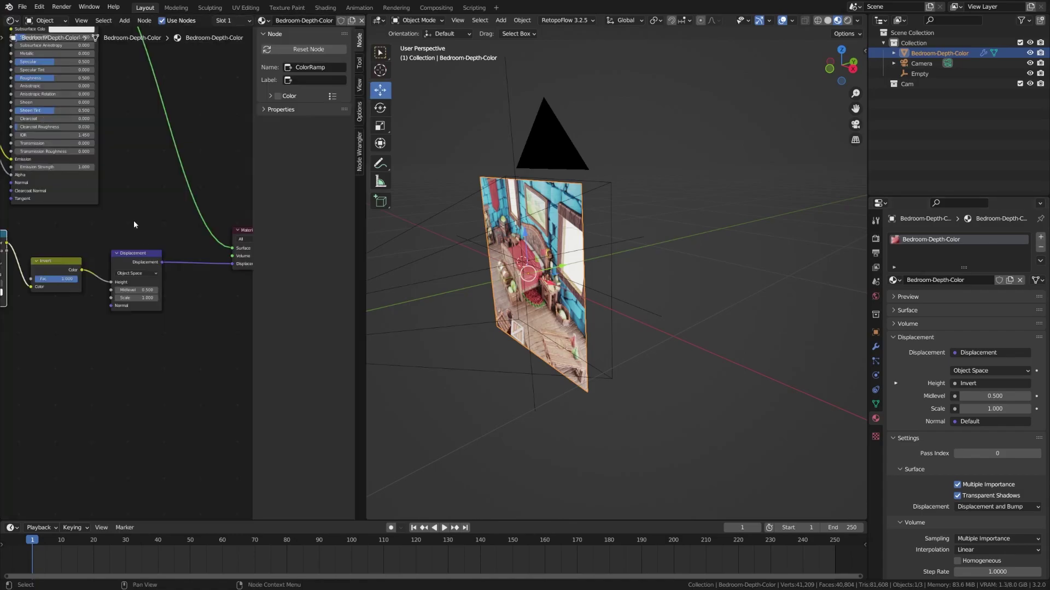
{"action": "middle_click_drag", "start_coordinate": [101, 174], "coordinate": [102, 231]}
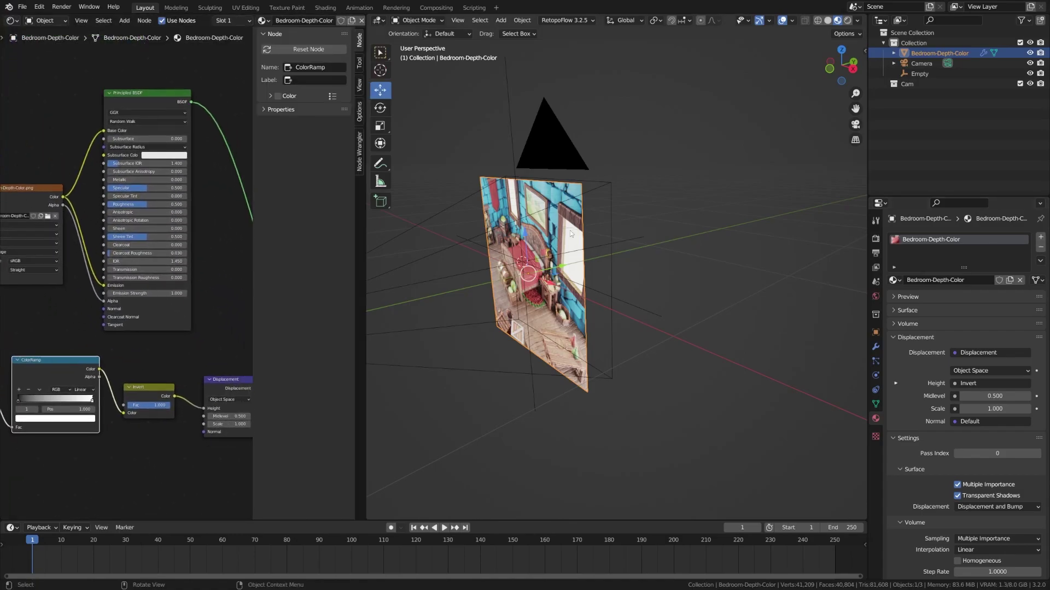
{"action": "mouse_move", "coordinate": [169, 356]}
{"action": "middle_mouse_down"}
{"action": "mouse_move", "coordinate": [130, 351]}
{"action": "mouse_move", "coordinate": [185, 367]}
{"action": "middle_mouse_up"}
{"action": "scroll", "coordinate": [82, 305], "scroll_direction": "up", "scroll_amount": 4}
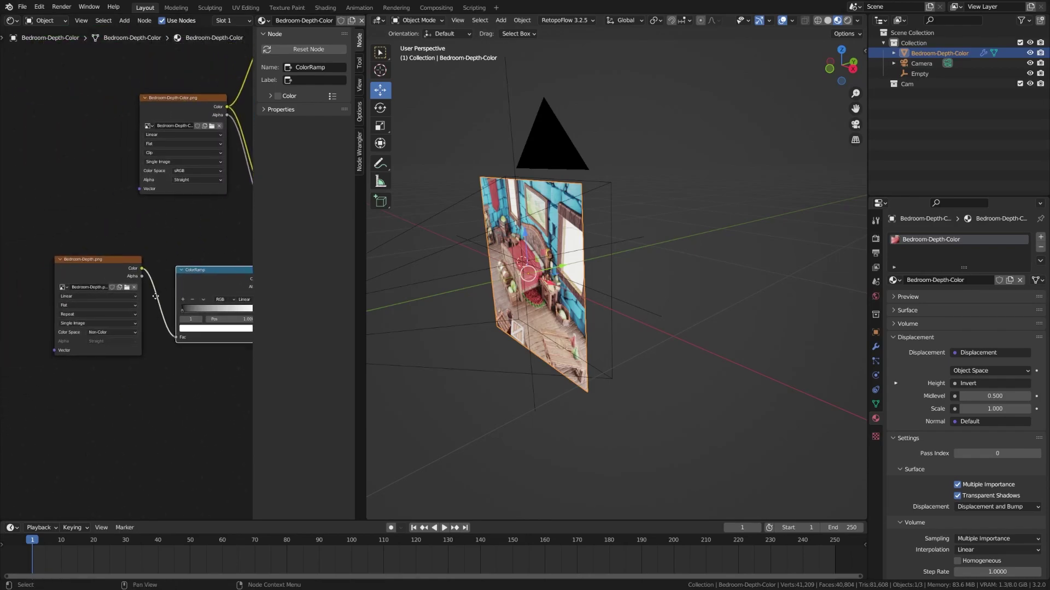
Step: Hide the node sidebar and pan along the ColorRamp, Invert, Displacement chain to Material Output
{"action": "key", "text": "n"}
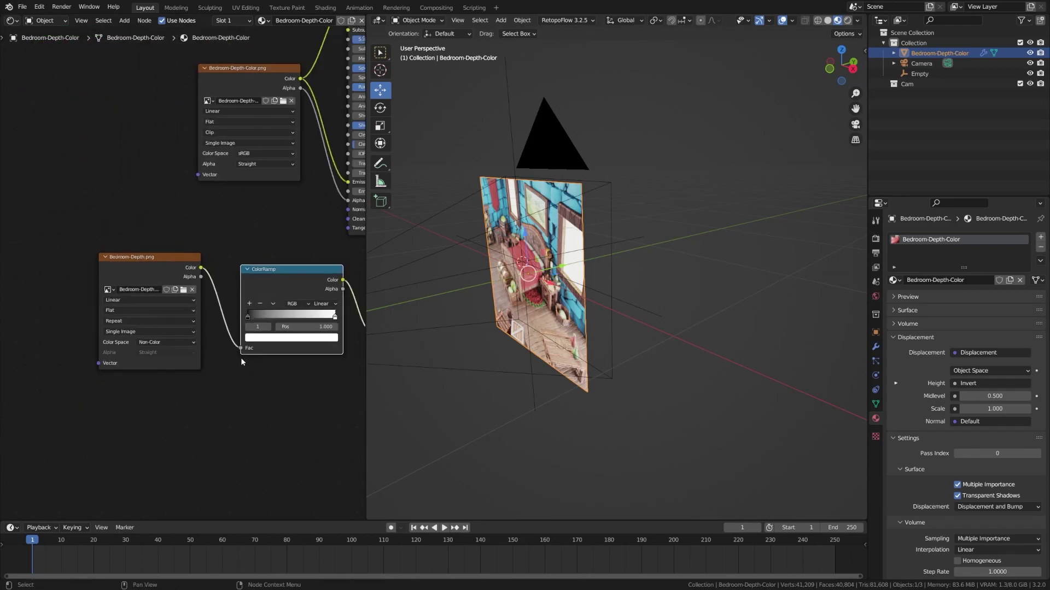
{"action": "scroll", "coordinate": [240, 357], "scroll_direction": "down", "scroll_amount": 2}
{"action": "middle_click_drag", "start_coordinate": [241, 358], "coordinate": [144, 343]}
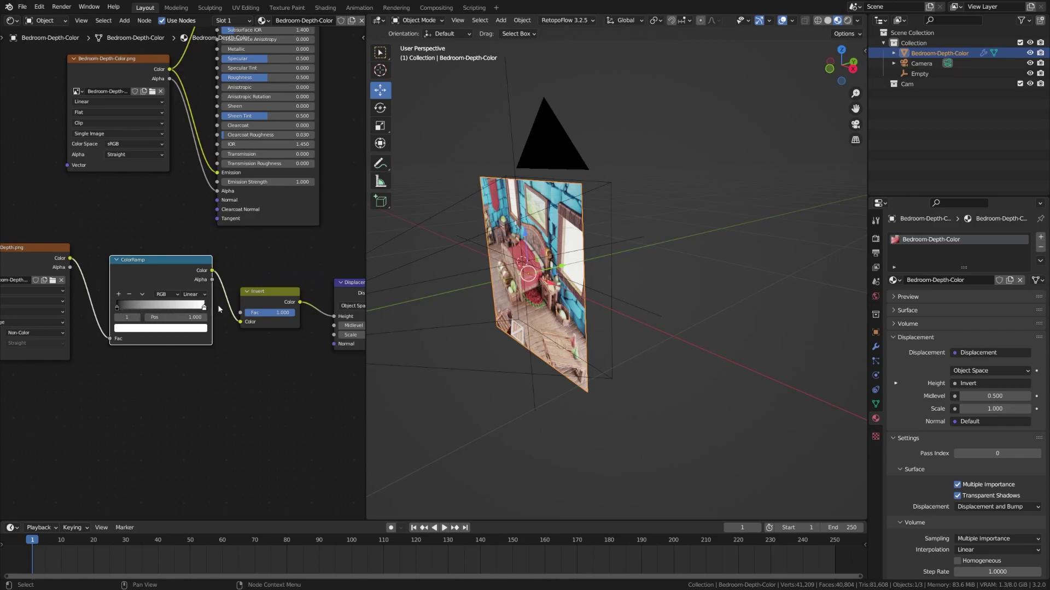
{"action": "middle_click_drag", "start_coordinate": [217, 304], "coordinate": [57, 317]}
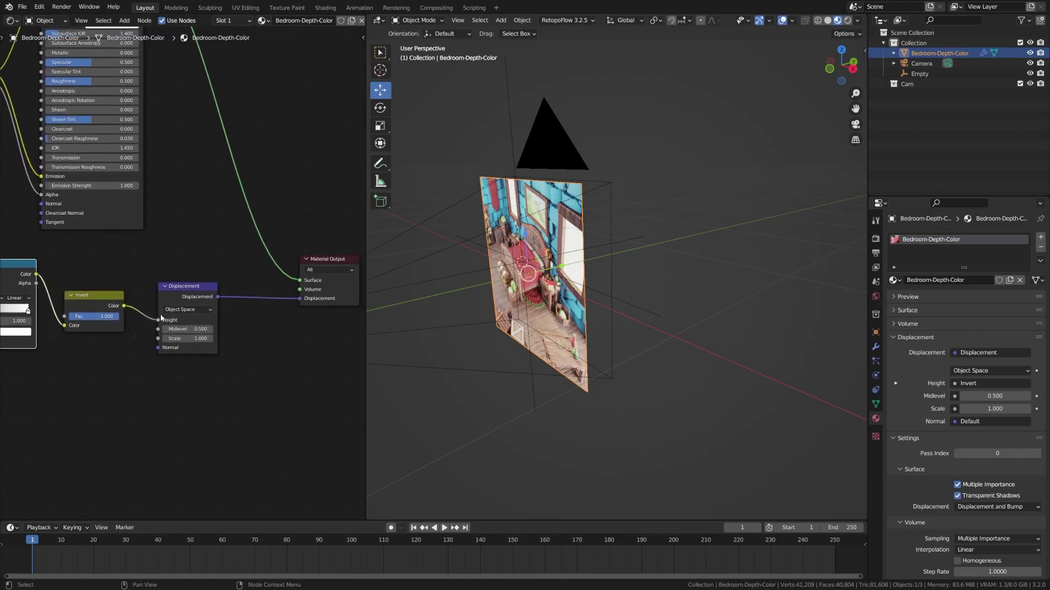
{"action": "middle_click_drag", "start_coordinate": [251, 304], "coordinate": [150, 310]}
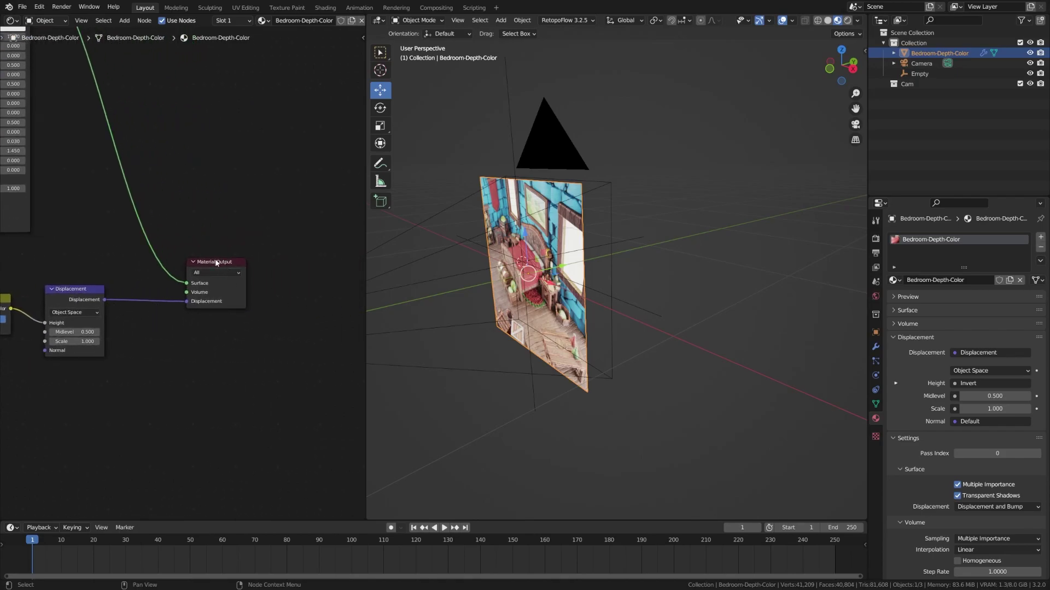
{"action": "middle_click_drag", "start_coordinate": [511, 267], "coordinate": [722, 313]}
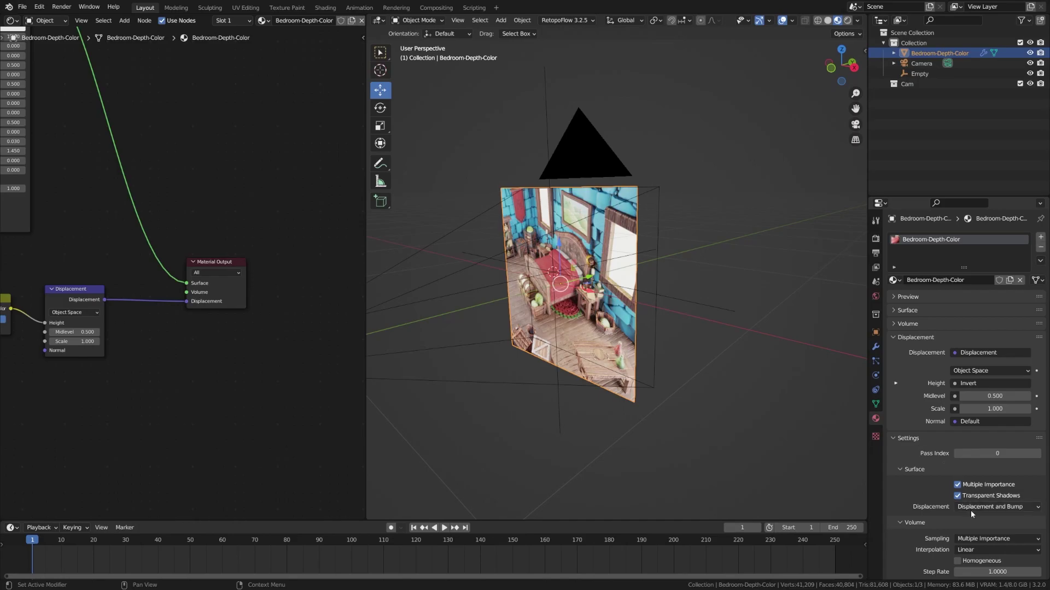
Step: Switch the plane into Edit Mode and back to Object Mode to inspect the displaced mesh
{"action": "middle_click_drag", "start_coordinate": [569, 318], "coordinate": [538, 315]}
{"action": "key", "text": "ctrl+Tab"}
{"action": "left_click", "coordinate": [623, 317]}
{"action": "middle_click_drag", "start_coordinate": [608, 324], "coordinate": [587, 334]}
{"action": "scroll", "coordinate": [611, 328], "scroll_direction": "up", "scroll_amount": 5}
{"action": "key", "text": "ctrl+Tab"}
{"action": "left_click", "coordinate": [523, 336]}
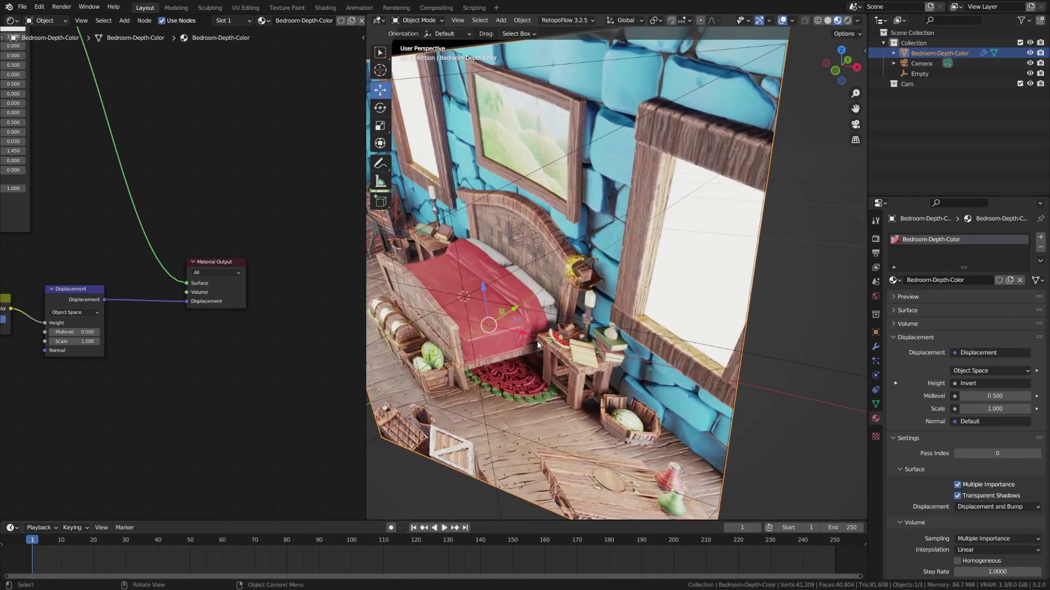
Step: Confirm Cycles Experimental, then tick Adaptive Subdivision on the Simple Subdivision modifier
{"action": "left_click", "coordinate": [876, 348]}
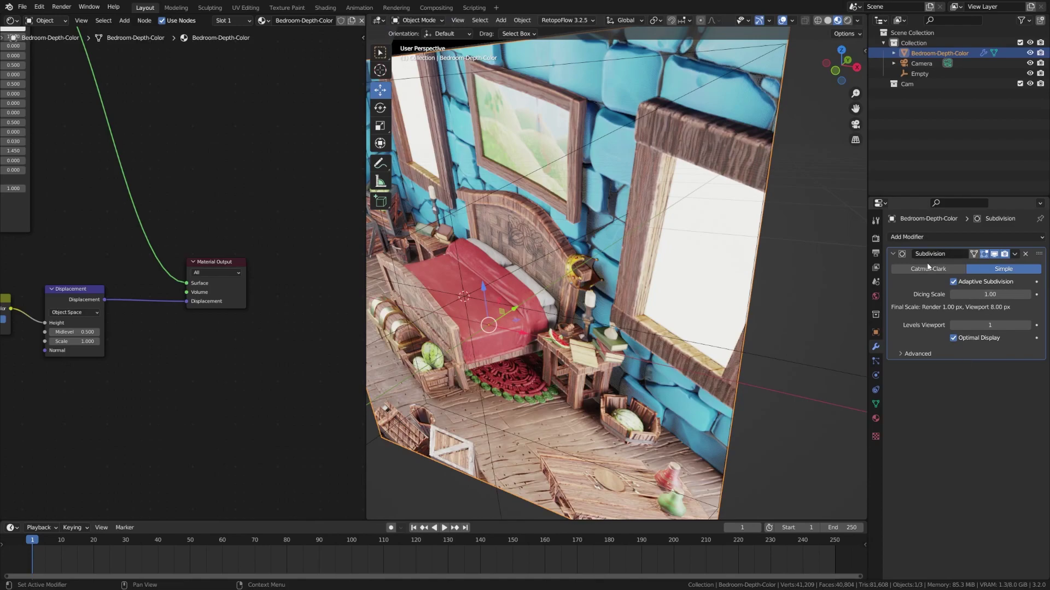
{"action": "left_click", "coordinate": [875, 238]}
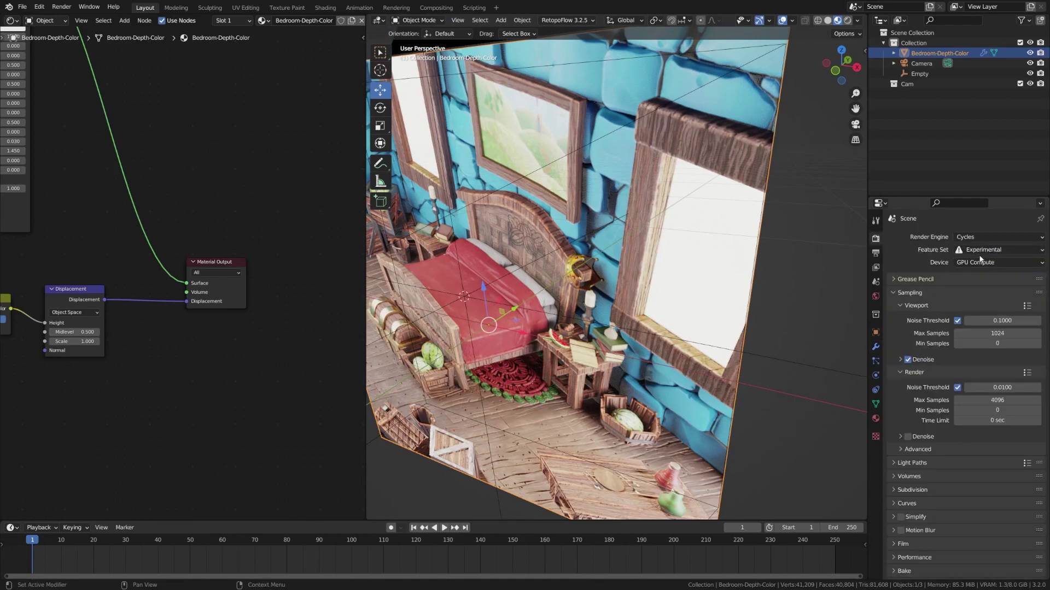
{"action": "left_click", "coordinate": [876, 348]}
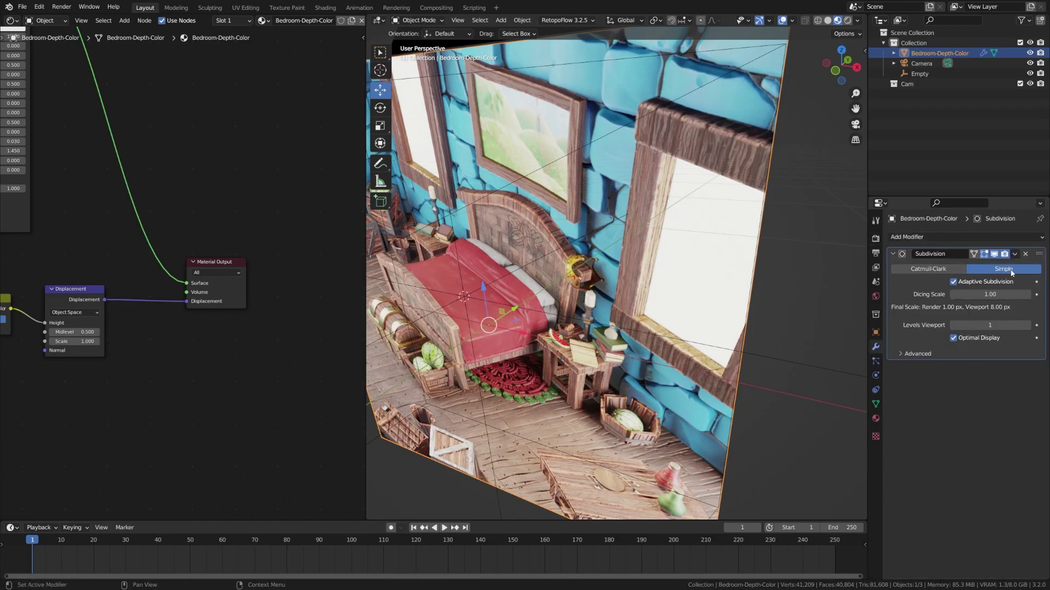
{"action": "left_click", "coordinate": [962, 283]}
{"action": "middle_click_drag", "start_coordinate": [547, 265], "coordinate": [576, 264]}
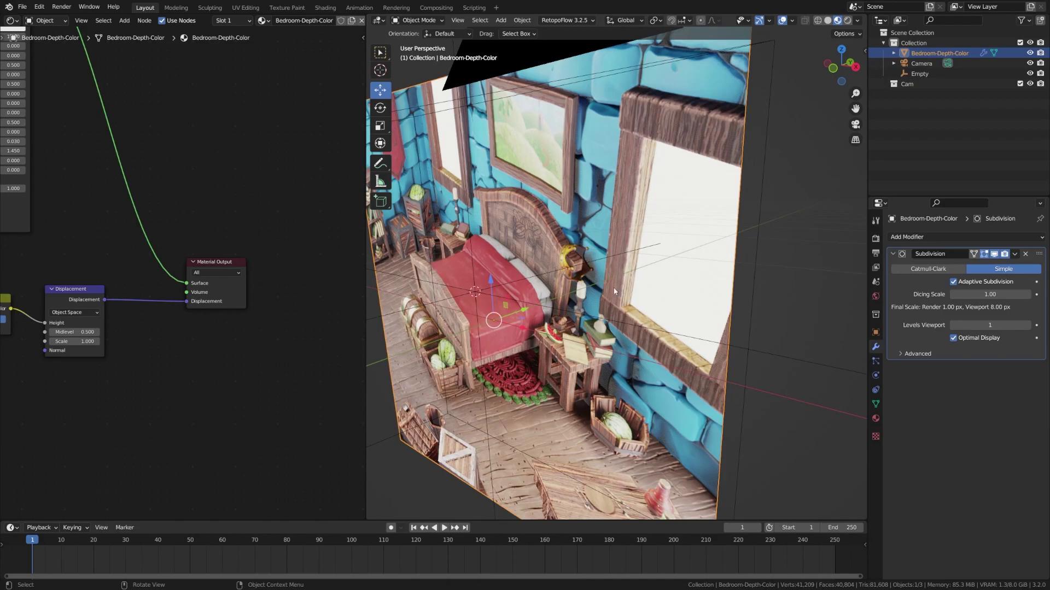
Step: Switch the viewport to Rendered shading and orbit around the displaced bedroom mesh
{"action": "scroll", "coordinate": [599, 243], "scroll_direction": "down", "scroll_amount": 3}
{"action": "middle_click_drag", "start_coordinate": [600, 243], "coordinate": [632, 352]}
{"action": "key", "text": "z"}
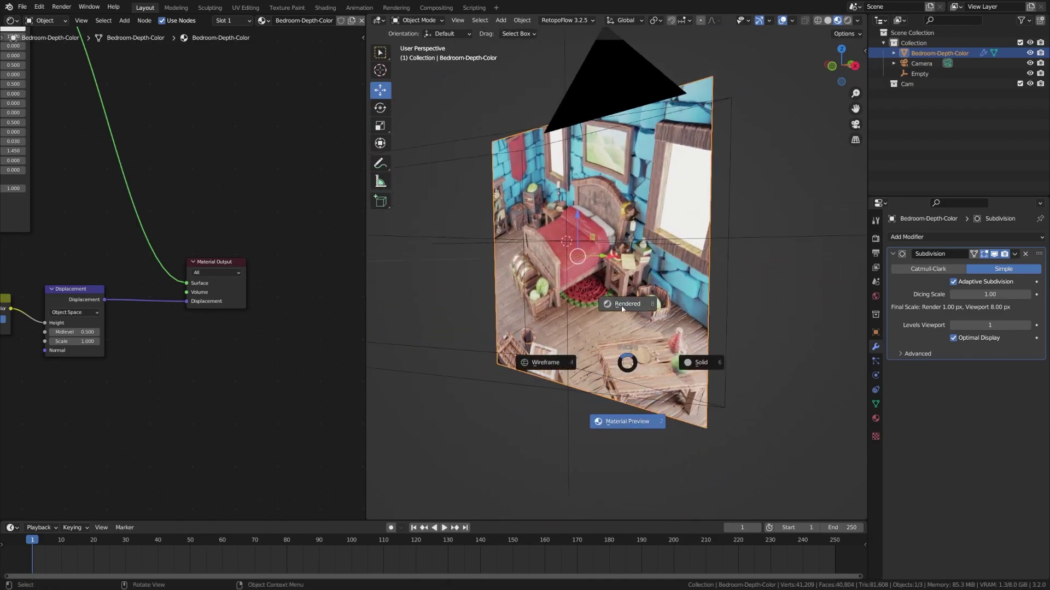
{"action": "left_click", "coordinate": [622, 305]}
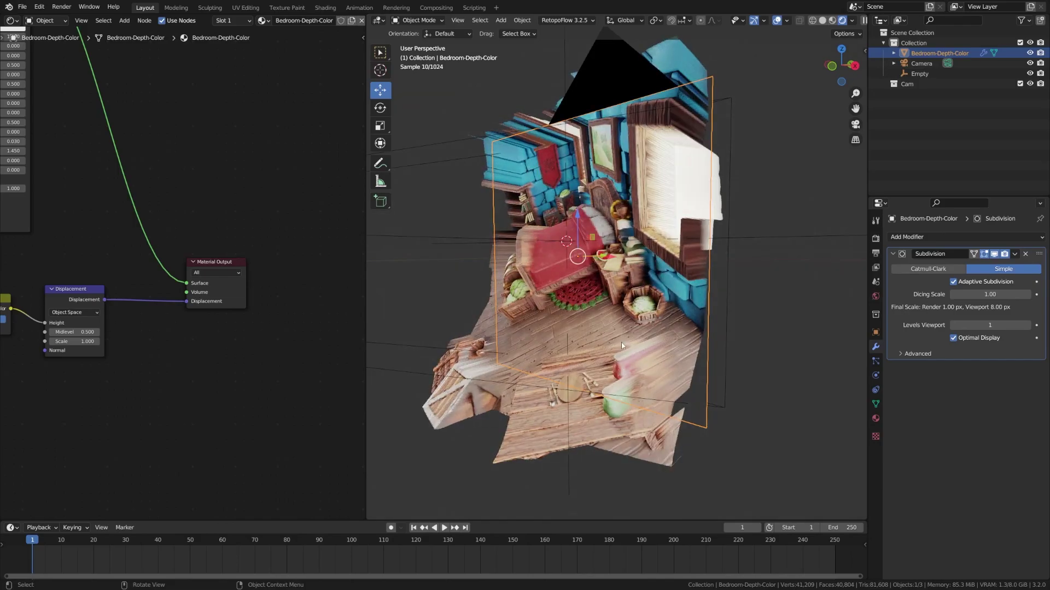
{"action": "middle_click_drag", "start_coordinate": [620, 343], "coordinate": [677, 359]}
{"action": "middle_click_drag", "start_coordinate": [628, 224], "coordinate": [536, 293]}
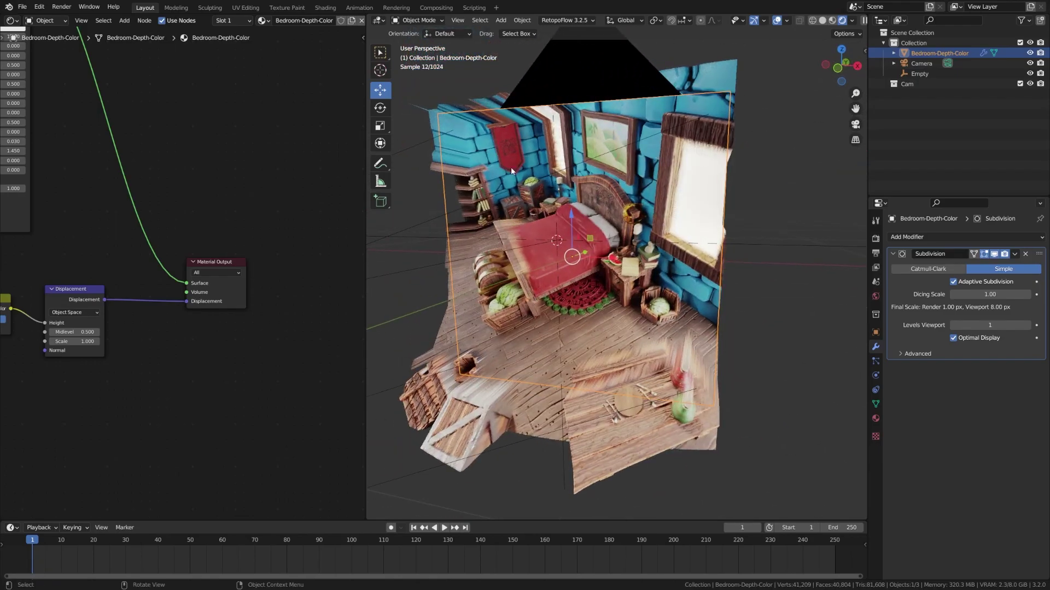
{"action": "middle_click_drag", "start_coordinate": [509, 315], "coordinate": [575, 368]}
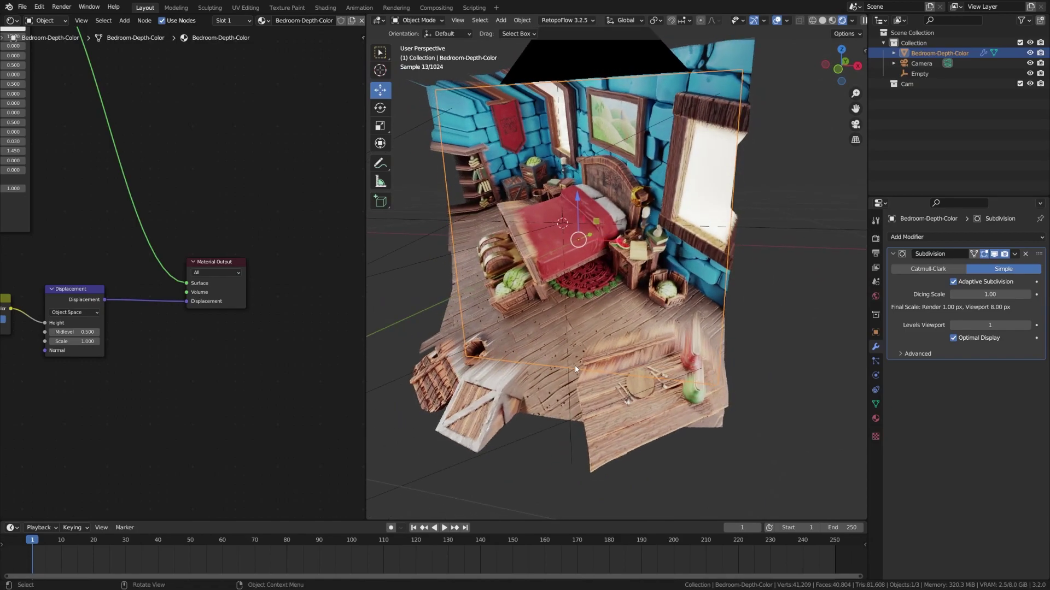
Step: Look through the scene camera with its frame fitted to the viewport
{"action": "key", "text": "KP_0"}
{"action": "key", "text": "Home"}
{"action": "scroll", "coordinate": [575, 365], "scroll_direction": "up", "scroll_amount": 3}
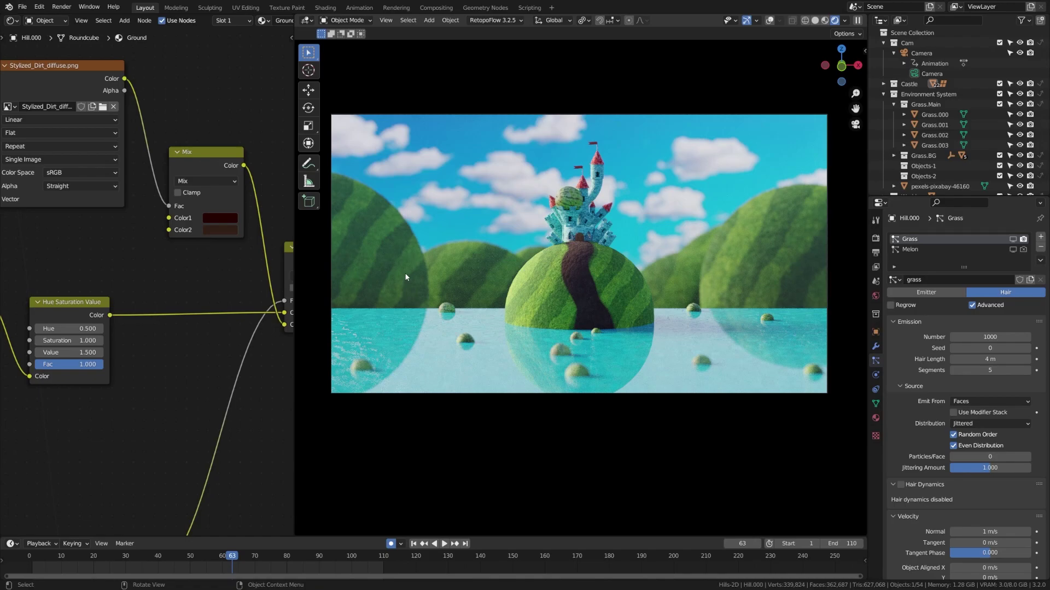
{"action": "middle_click_drag", "start_coordinate": [627, 338], "coordinate": [471, 283]}
{"action": "scroll", "coordinate": [558, 283], "scroll_direction": "up", "scroll_amount": 5}
{"action": "left_click", "coordinate": [540, 387]}
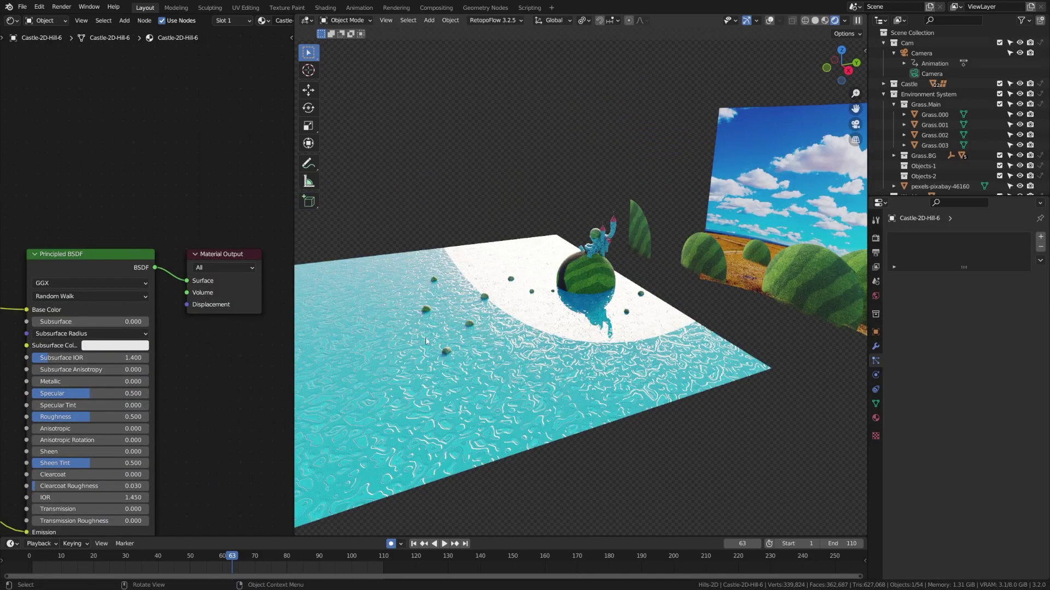
{"action": "middle_click_drag", "start_coordinate": [426, 341], "coordinate": [660, 291]}
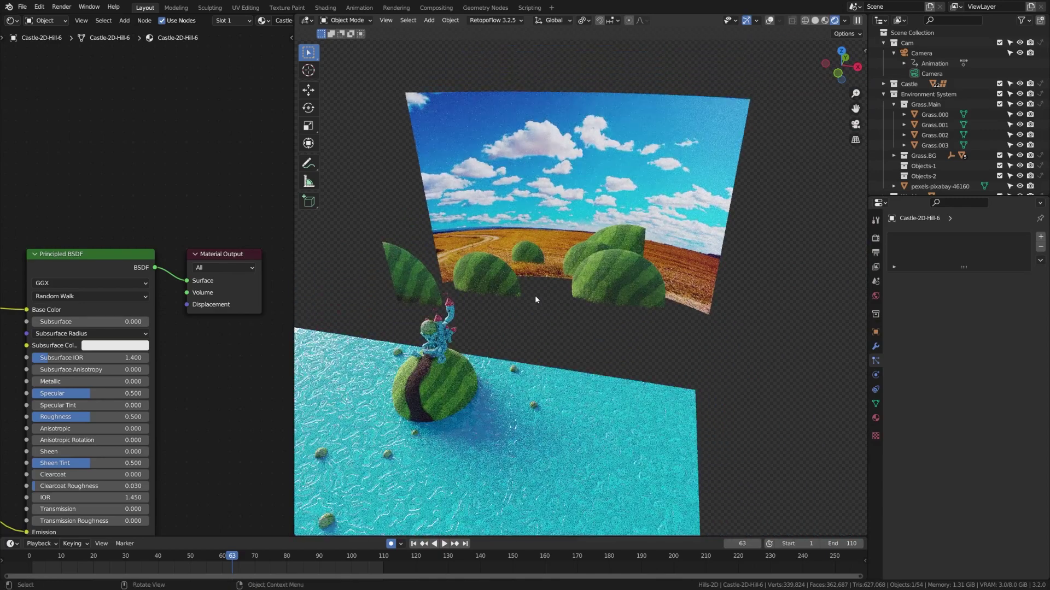
Step: In camera view, exclude the Hills-2D collection and include the 3D Hills collection
{"action": "key", "text": "KP_0"}
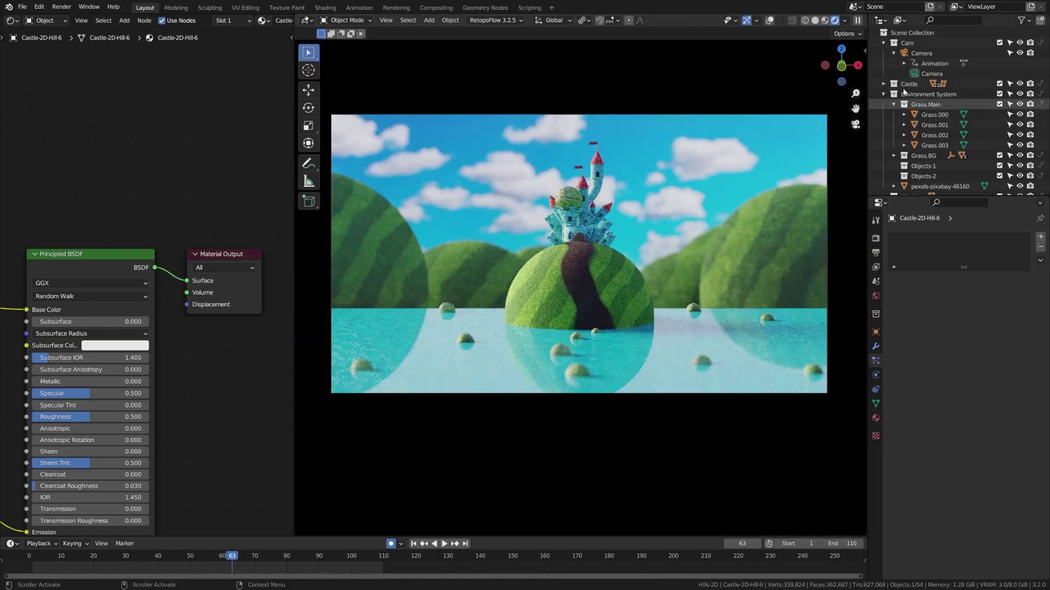
{"action": "left_click", "coordinate": [883, 94]}
{"action": "left_click", "coordinate": [884, 44]}
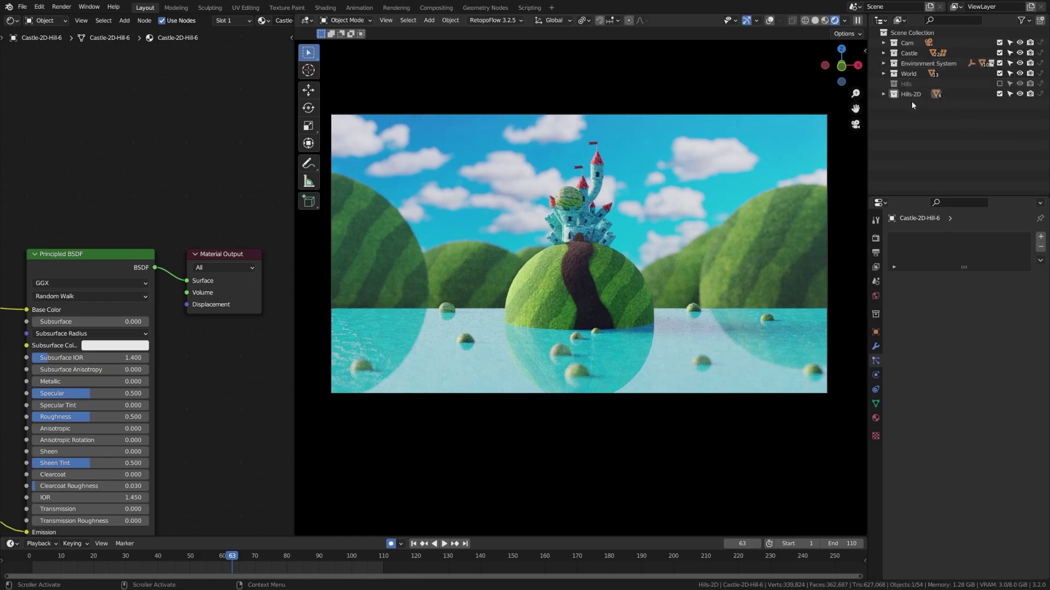
{"action": "left_click", "coordinate": [1000, 94]}
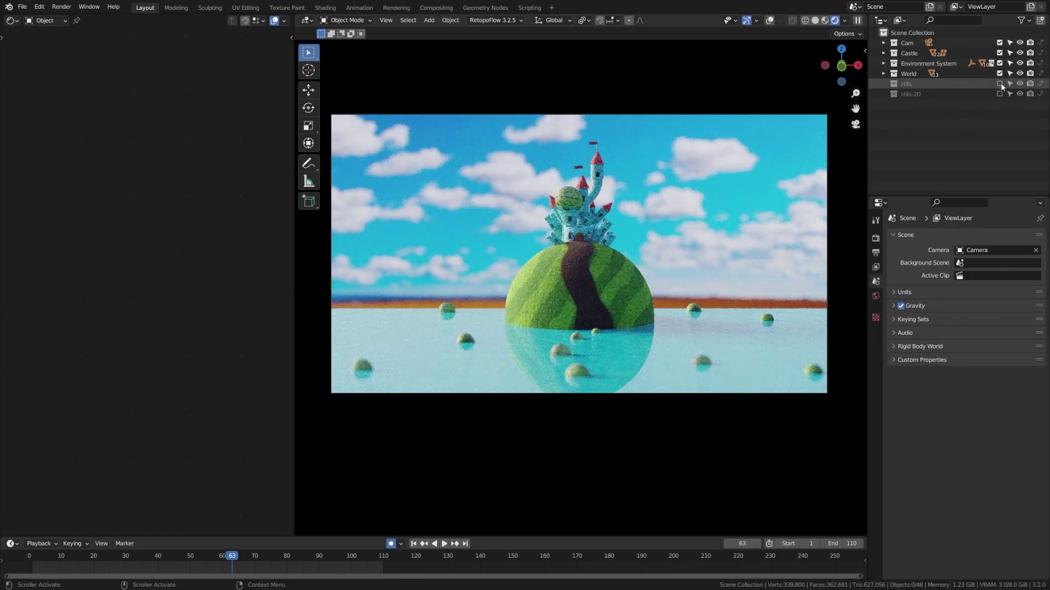
{"action": "left_click", "coordinate": [999, 84]}
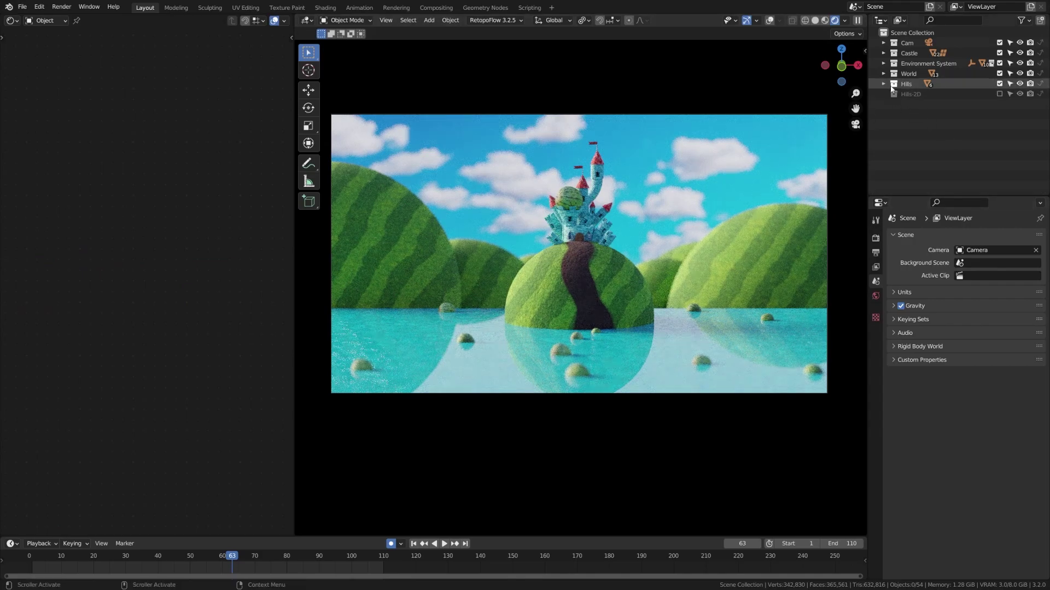
Step: Enable the Holdout filter and set Holdout on Castle, Environment System and World
{"action": "left_click", "coordinate": [1022, 21]}
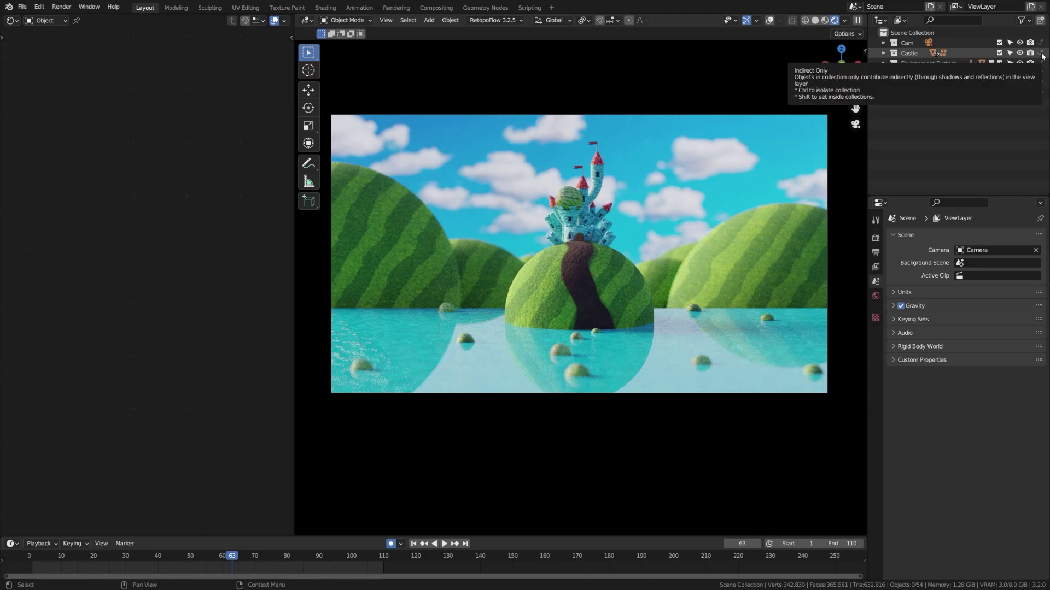
{"action": "left_click", "coordinate": [1041, 53]}
{"action": "left_click", "coordinate": [1041, 63]}
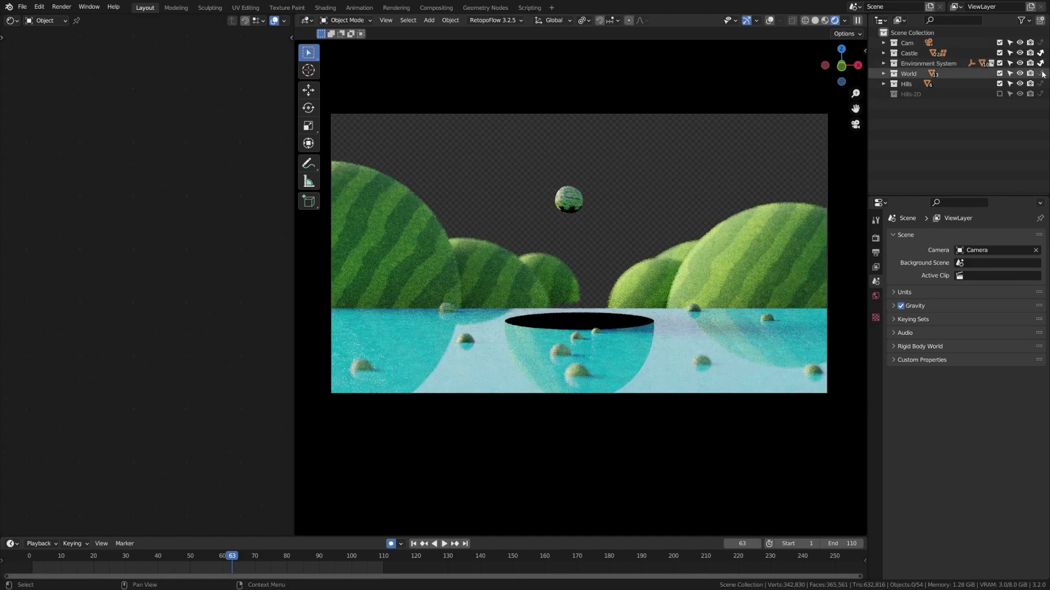
{"action": "left_click", "coordinate": [1041, 74]}
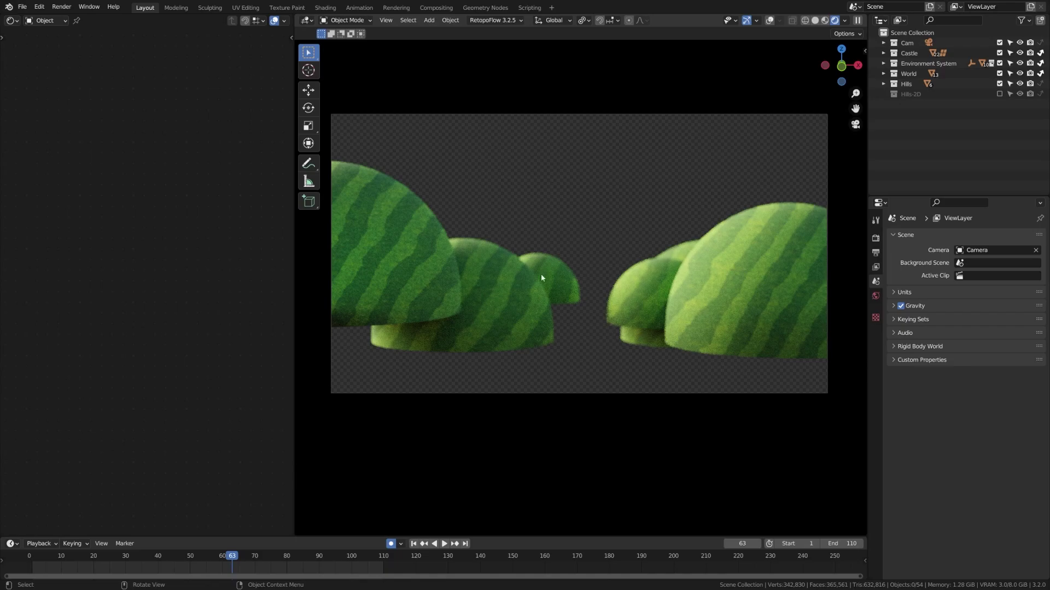
Step: Hide Hill.001 through Hill.005 so only Hill.006 remains, and orbit around the flat hill planes
{"action": "left_click", "coordinate": [883, 84]}
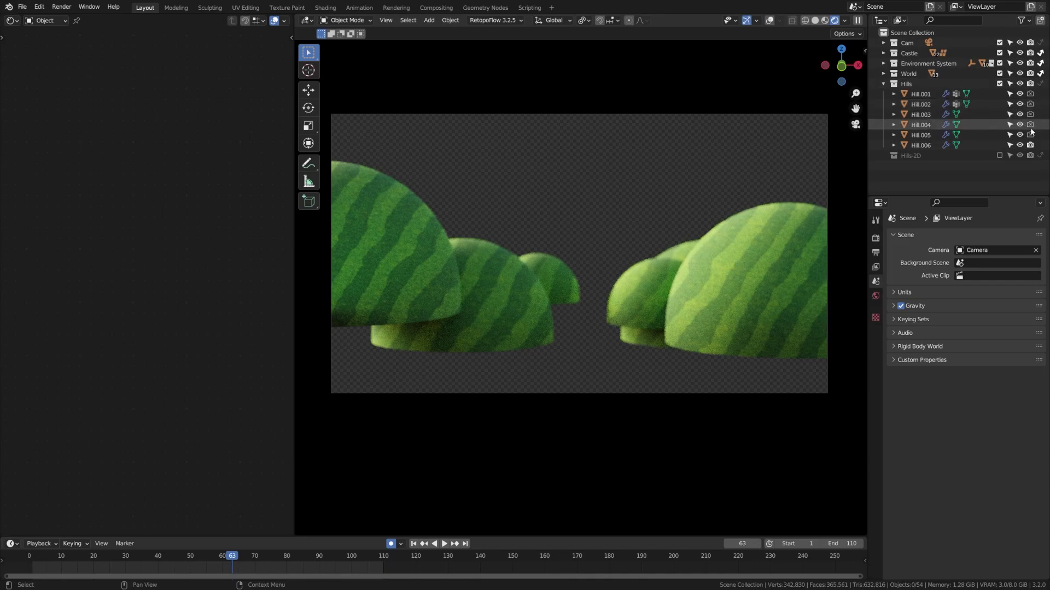
{"action": "mouse_move", "coordinate": [1020, 116]}
{"action": "left_mouse_down"}
{"action": "mouse_move", "coordinate": [1020, 94]}
{"action": "mouse_move", "coordinate": [1020, 135]}
{"action": "left_mouse_up"}
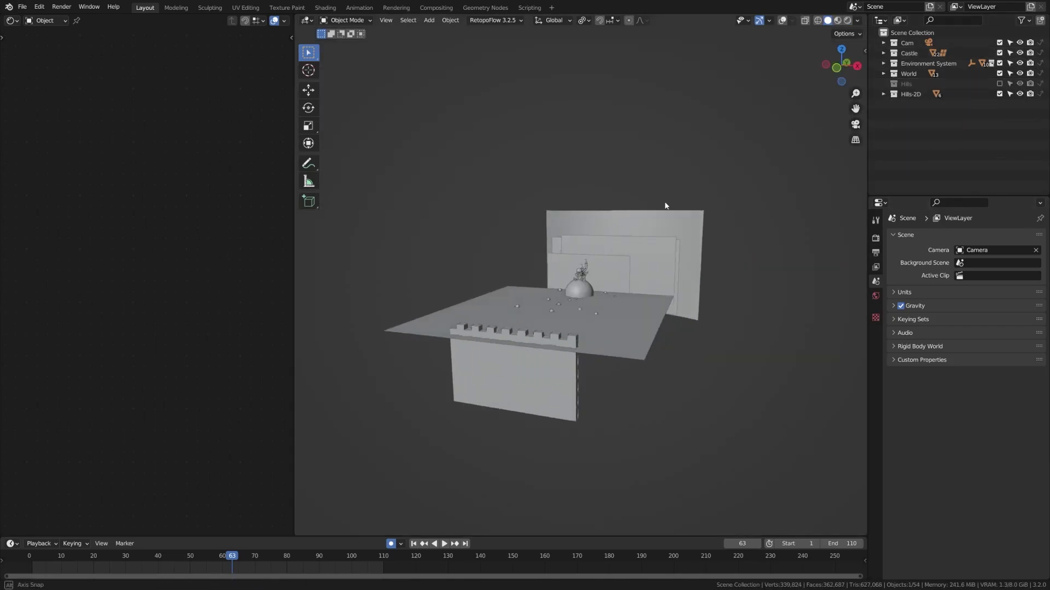
{"action": "mouse_move", "coordinate": [664, 201]}
{"action": "middle_mouse_down"}
{"action": "mouse_move", "coordinate": [704, 253]}
{"action": "mouse_move", "coordinate": [607, 265]}
{"action": "middle_mouse_up"}
{"action": "scroll", "coordinate": [607, 264], "scroll_direction": "up", "scroll_amount": 4}
{"action": "middle_click_drag", "start_coordinate": [539, 286], "coordinate": [647, 273]}
{"action": "middle_click_drag", "start_coordinate": [526, 295], "coordinate": [564, 267]}
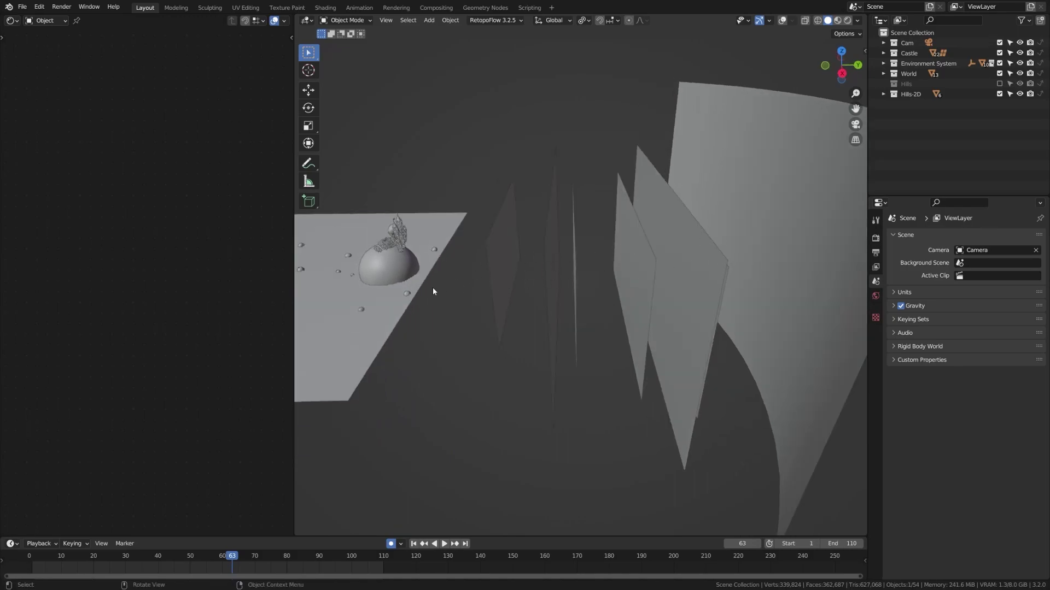
{"action": "middle_click_drag", "start_coordinate": [433, 291], "coordinate": [660, 225]}
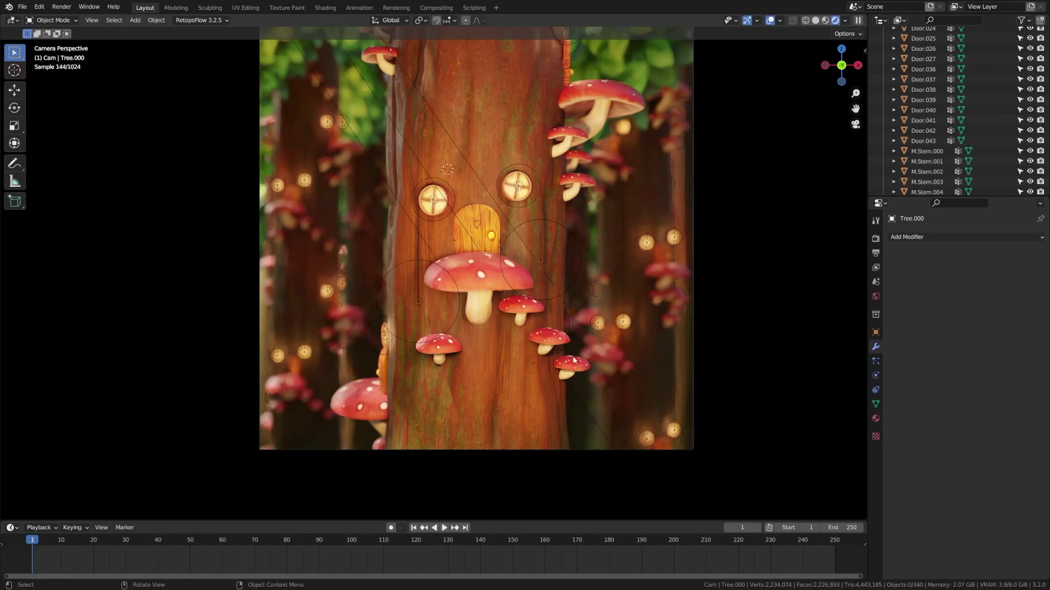
Step: Orbit out of the camera view and switch the forest viewport to Solid shading
{"action": "middle_click_drag", "start_coordinate": [553, 372], "coordinate": [481, 331]}
{"action": "scroll", "coordinate": [482, 331], "scroll_direction": "up", "scroll_amount": 6}
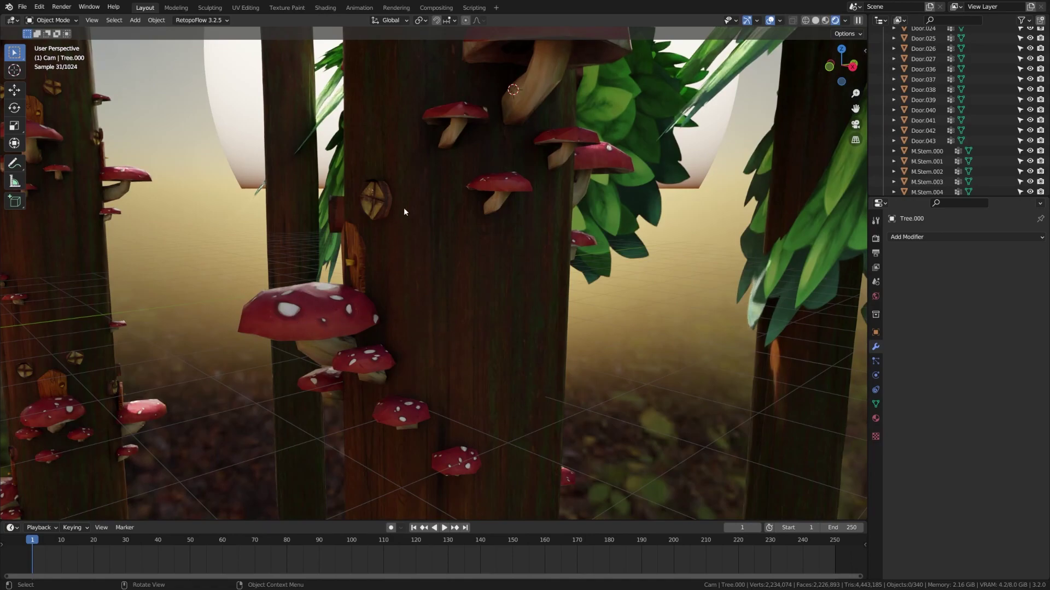
{"action": "scroll", "coordinate": [405, 206], "scroll_direction": "down", "scroll_amount": 5}
{"action": "scroll", "coordinate": [287, 335], "scroll_direction": "down", "scroll_amount": 2}
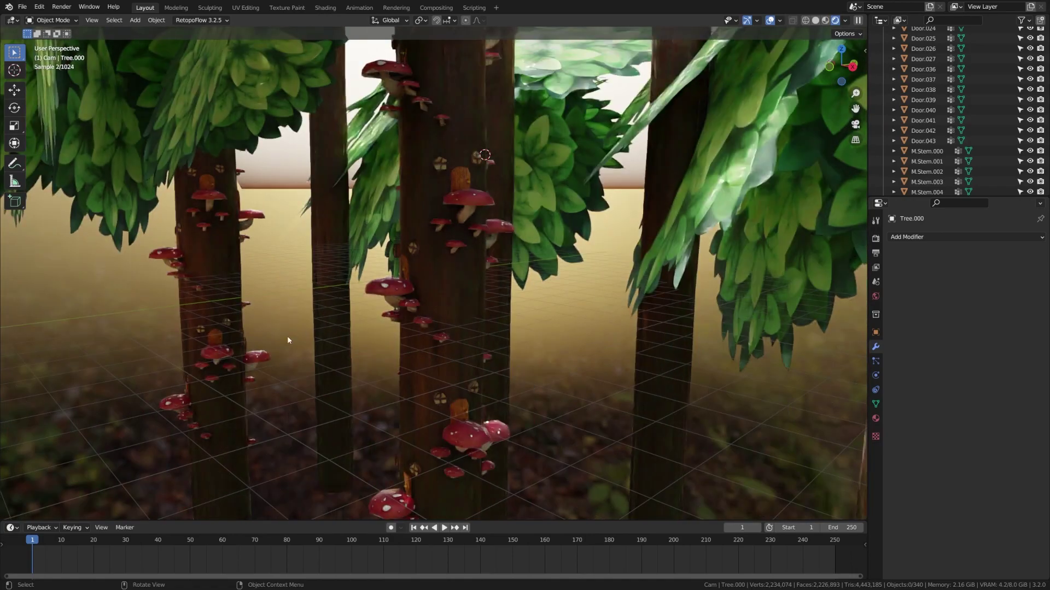
{"action": "key", "text": "z"}
{"action": "left_click", "coordinate": [443, 336]}
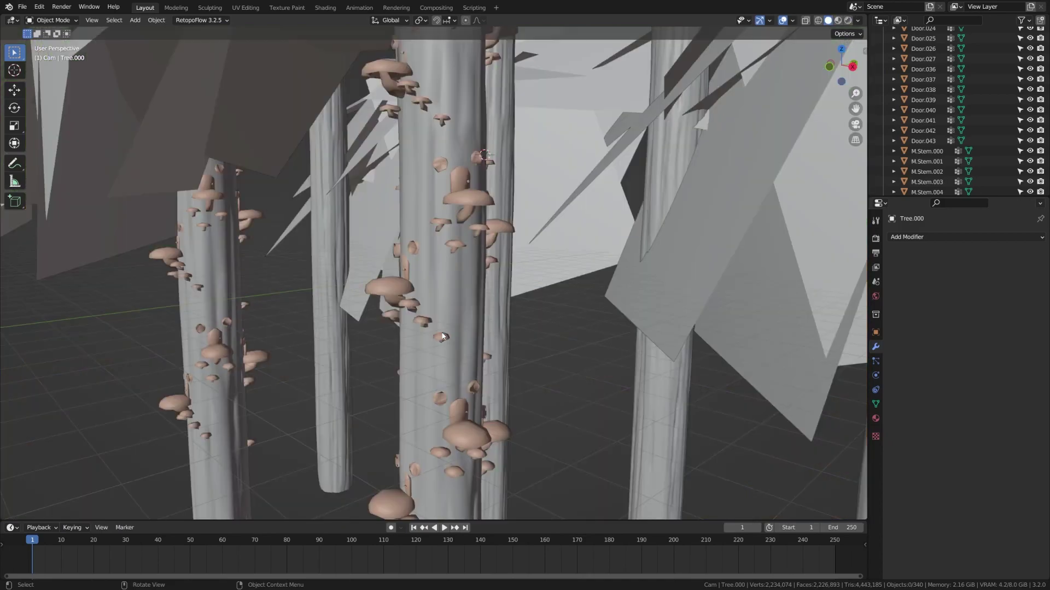
Step: Select the trunk Tree.003 and add a Decimate modifier to it
{"action": "scroll", "coordinate": [443, 336], "scroll_direction": "down", "scroll_amount": 5}
{"action": "scroll", "coordinate": [432, 301], "scroll_direction": "up", "scroll_amount": 4}
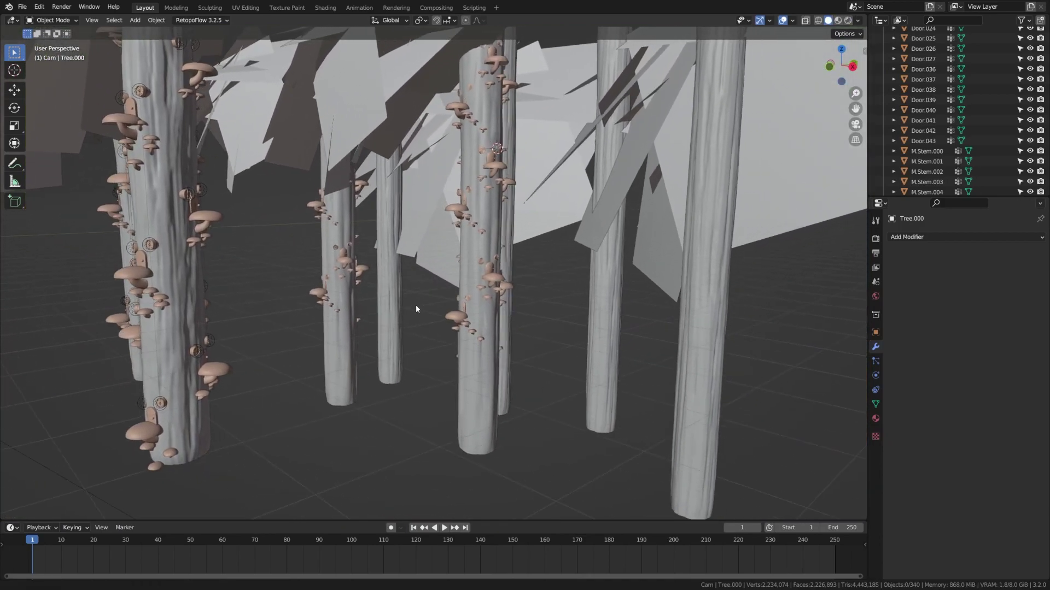
{"action": "scroll", "coordinate": [421, 306], "scroll_direction": "up", "scroll_amount": 1}
{"action": "left_click", "coordinate": [471, 306]}
{"action": "left_click", "coordinate": [949, 237]}
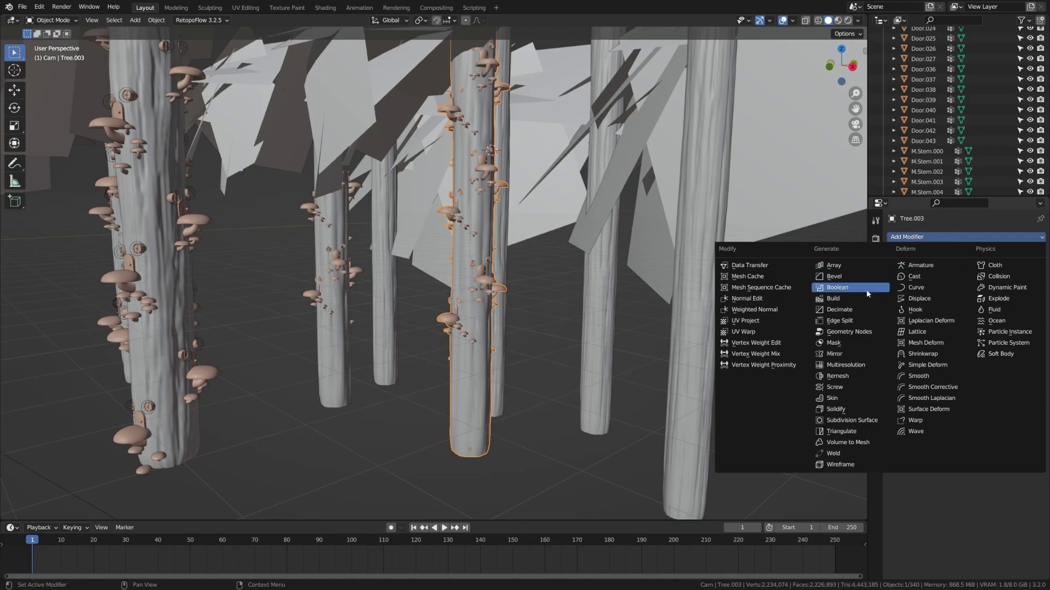
{"action": "left_click", "coordinate": [855, 309]}
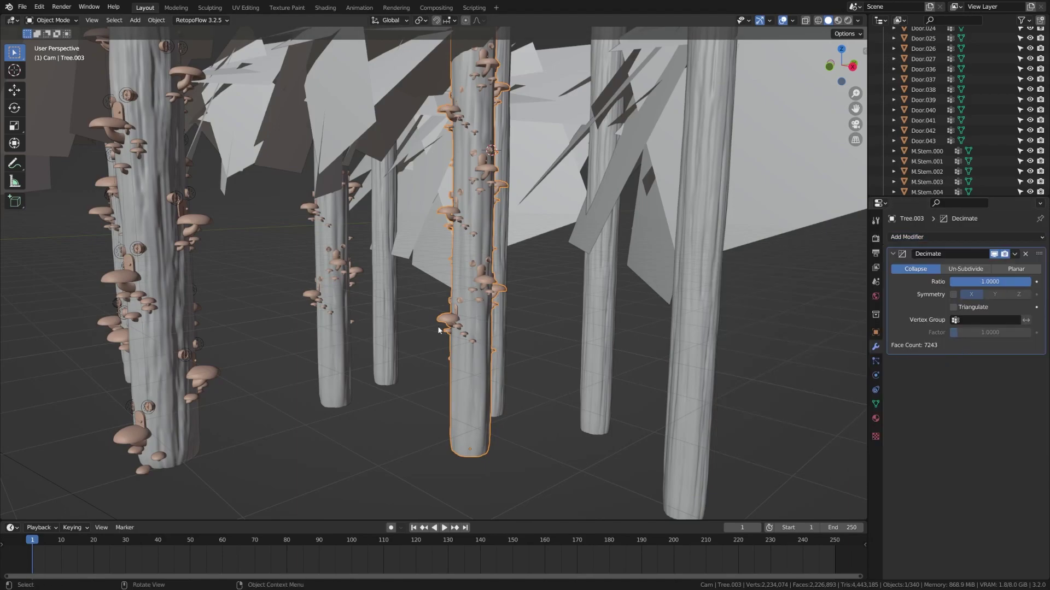
{"action": "middle_click_drag", "start_coordinate": [328, 323], "coordinate": [322, 343]}
Step: Delete the two leaf cards floating above the trees
{"action": "left_click", "coordinate": [271, 172]}
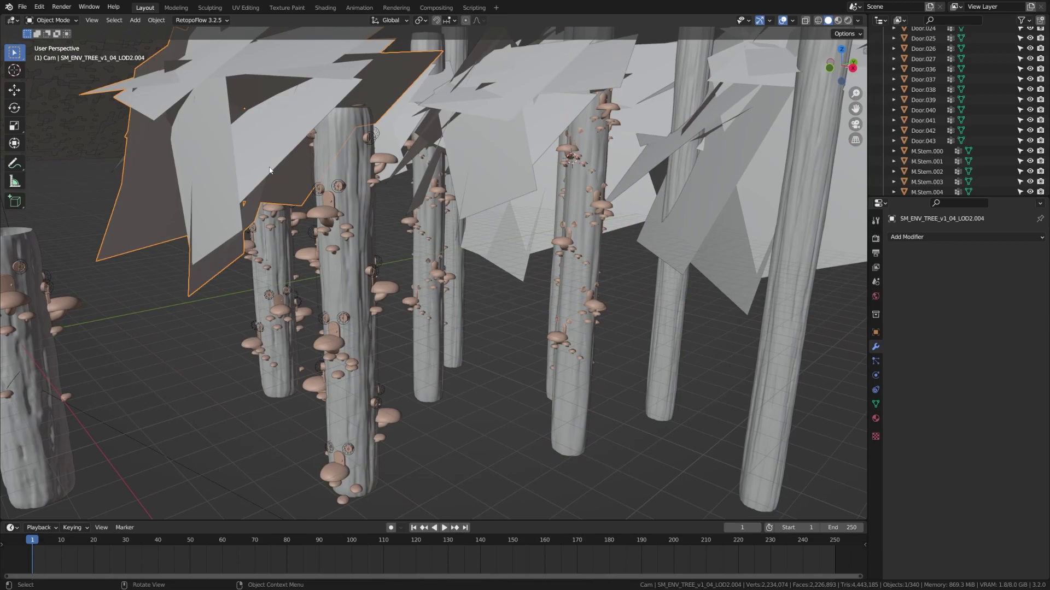
{"action": "key", "text": "Delete"}
{"action": "left_click", "coordinate": [210, 99]}
{"action": "key", "text": "Delete"}
{"action": "mouse_move", "coordinate": [327, 215]}
{"action": "middle_mouse_down"}
{"action": "mouse_move", "coordinate": [346, 291]}
{"action": "mouse_move", "coordinate": [359, 244]}
{"action": "mouse_move", "coordinate": [345, 290]}
{"action": "middle_mouse_up"}
Step: In wireframe X-ray, box-select the tree pieces and join them into Tree.001
{"action": "key", "text": "shift+z"}
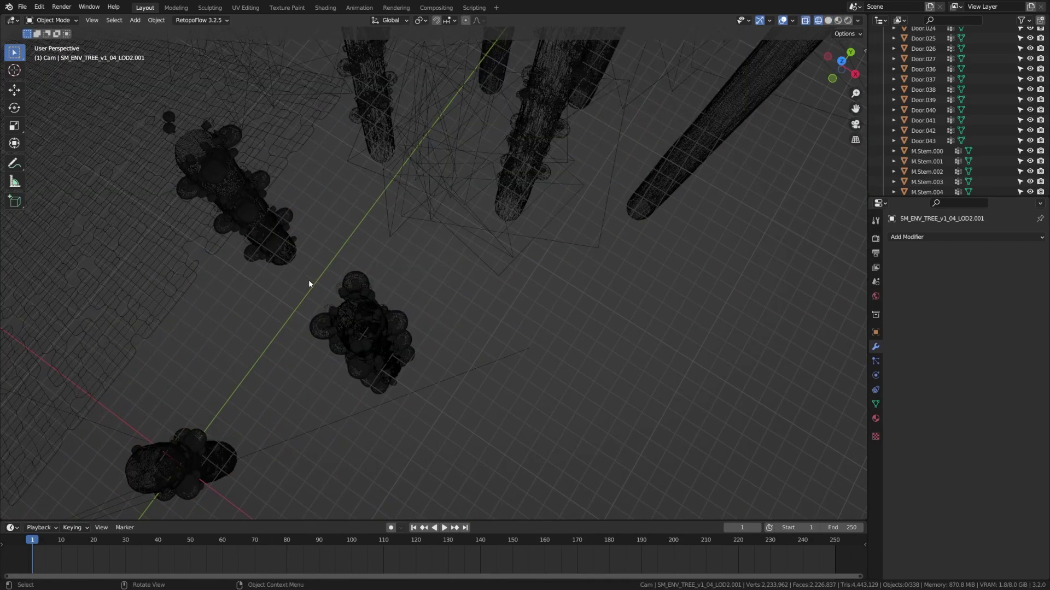
{"action": "left_click_drag", "start_coordinate": [304, 276], "coordinate": [455, 411]}
{"action": "left_click", "coordinate": [349, 315], "text": "shift"}
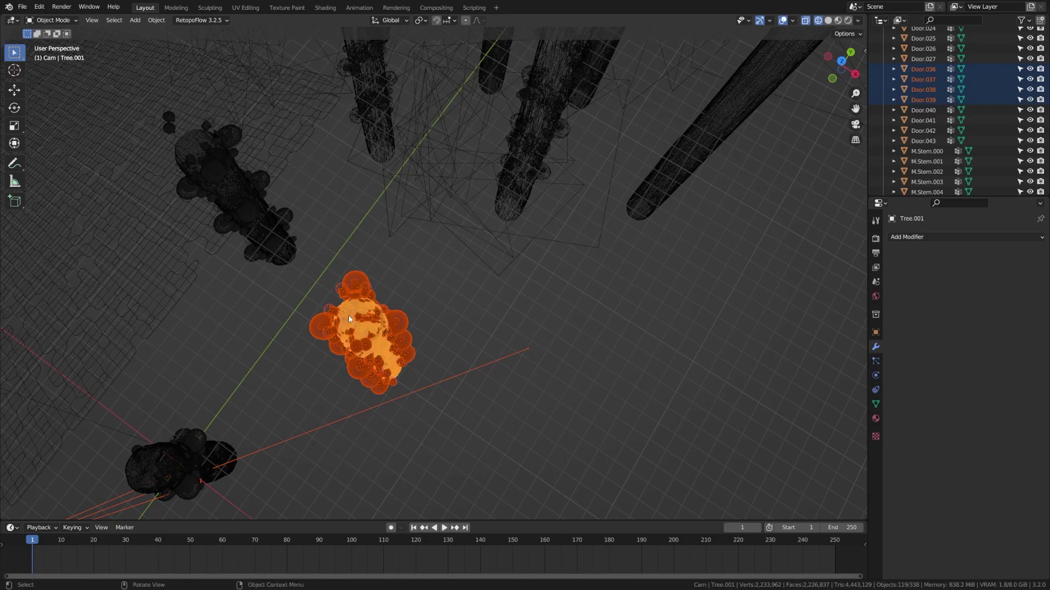
{"action": "key", "text": "ctrl+j"}
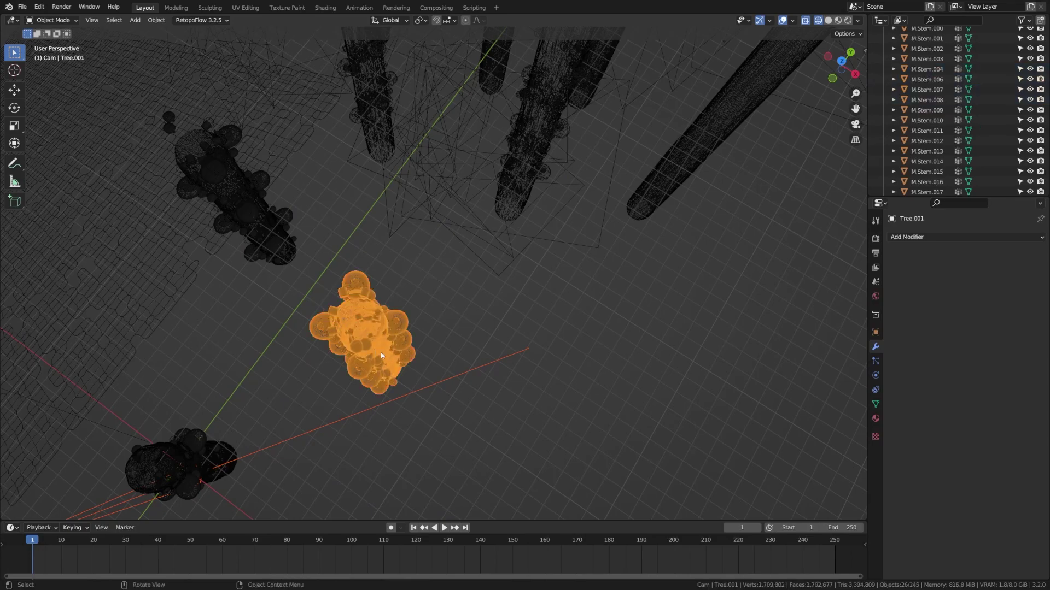
Step: Return to Solid shading and add a Decimate modifier to Tree.001
{"action": "key", "text": "z"}
{"action": "left_click", "coordinate": [459, 359]}
{"action": "mouse_move", "coordinate": [460, 358]}
{"action": "middle_mouse_down"}
{"action": "mouse_move", "coordinate": [432, 375]}
{"action": "mouse_move", "coordinate": [371, 330]}
{"action": "middle_mouse_up"}
{"action": "scroll", "coordinate": [371, 329], "scroll_direction": "up", "scroll_amount": 4}
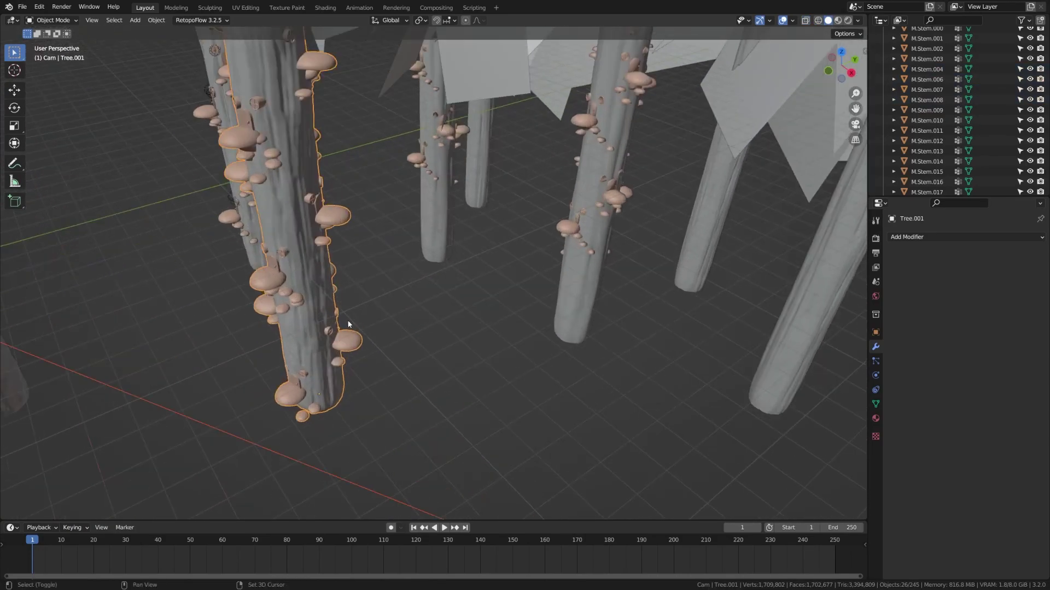
{"action": "left_click", "coordinate": [958, 237]}
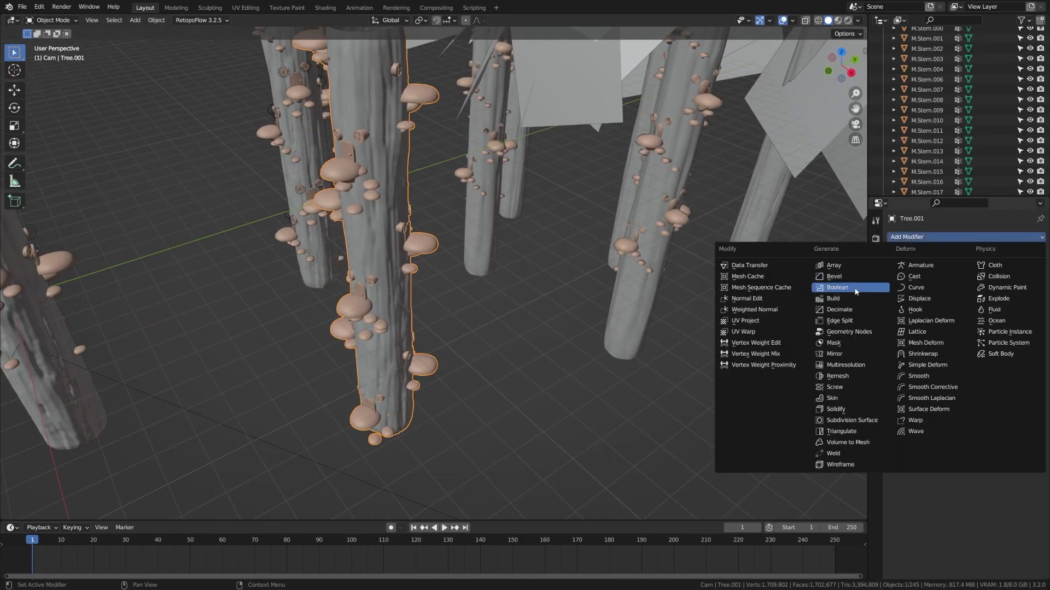
{"action": "left_click", "coordinate": [858, 311]}
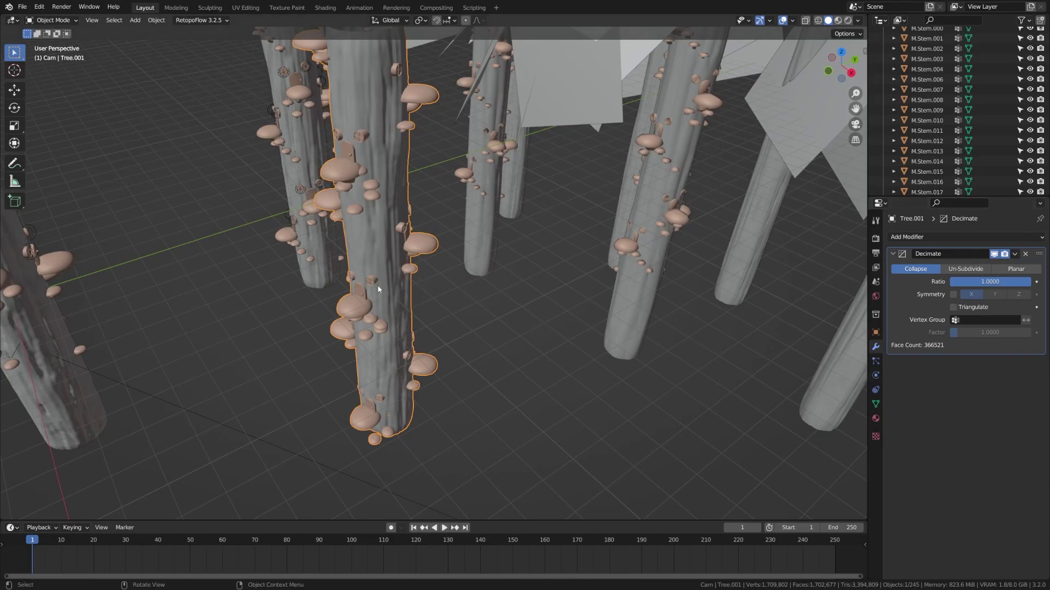
{"action": "middle_click_drag", "start_coordinate": [547, 328], "coordinate": [464, 338]}
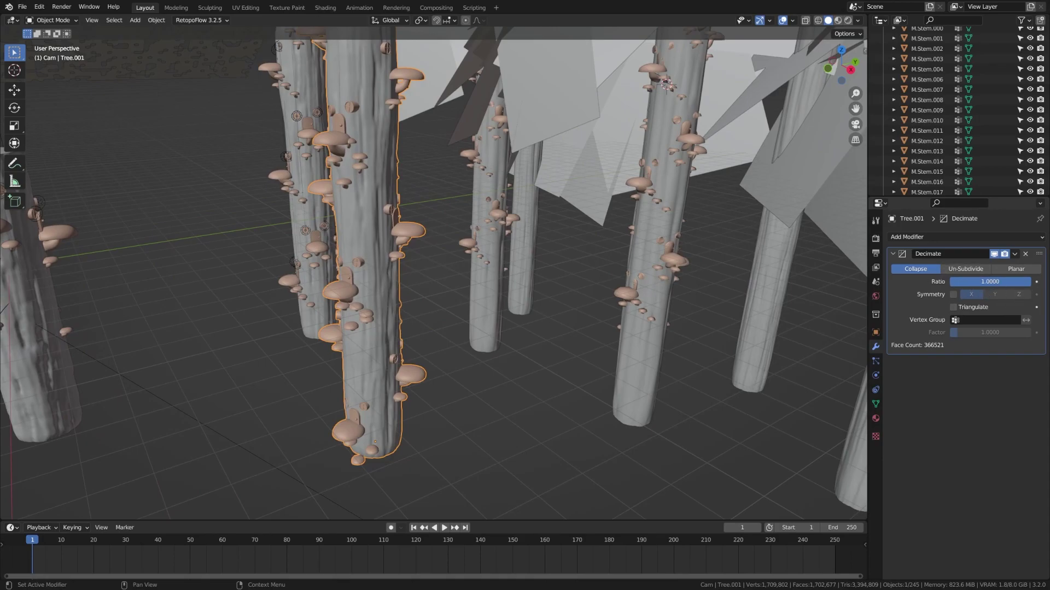
{"action": "left_click", "coordinate": [990, 282]}
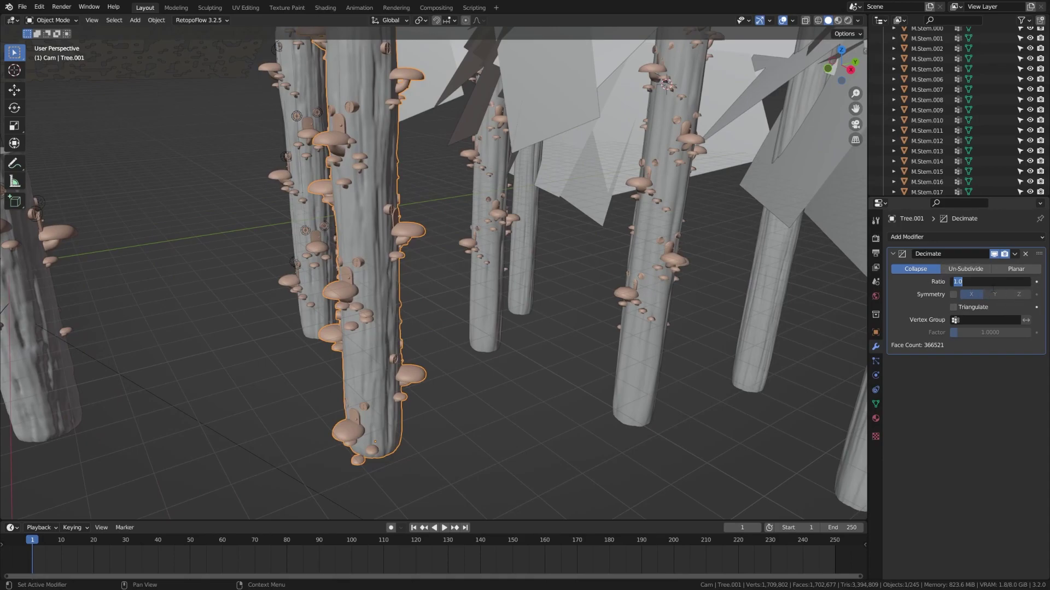
{"action": "left_click", "coordinate": [963, 430]}
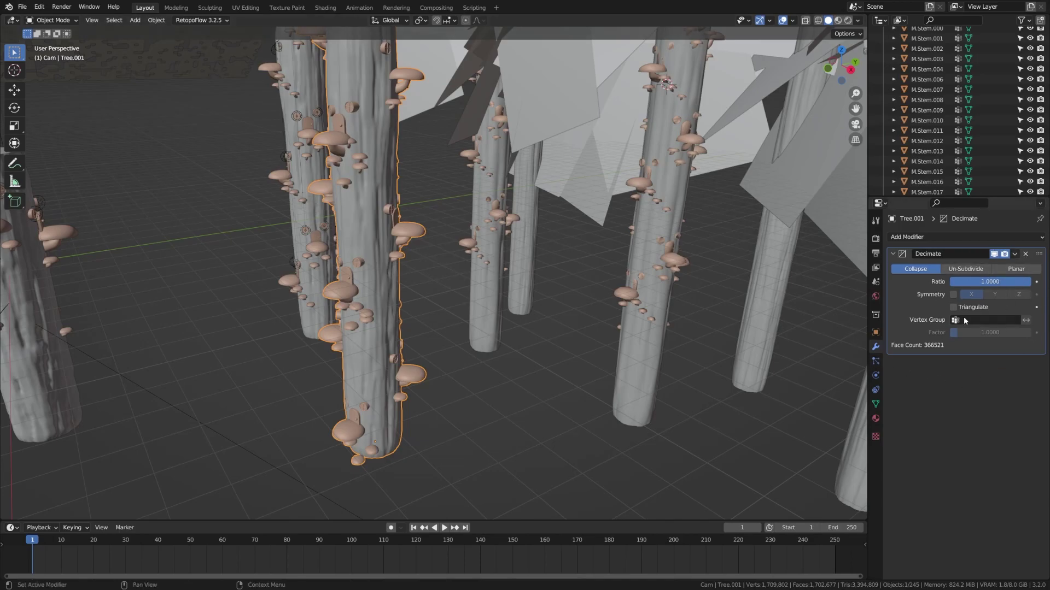
{"action": "left_click", "coordinate": [990, 281]}
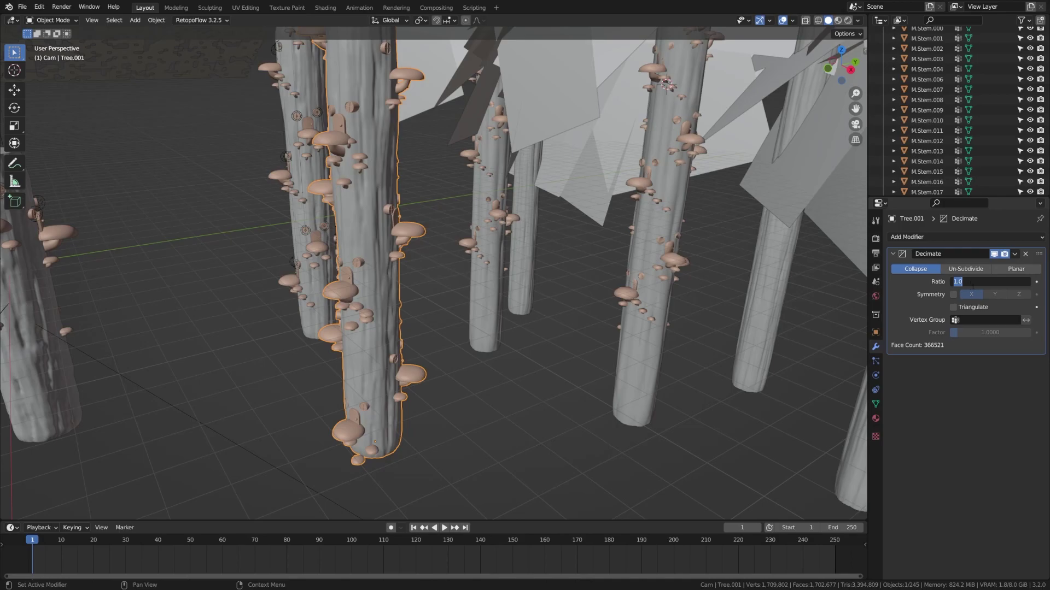
{"action": "key", "text": "Return"}
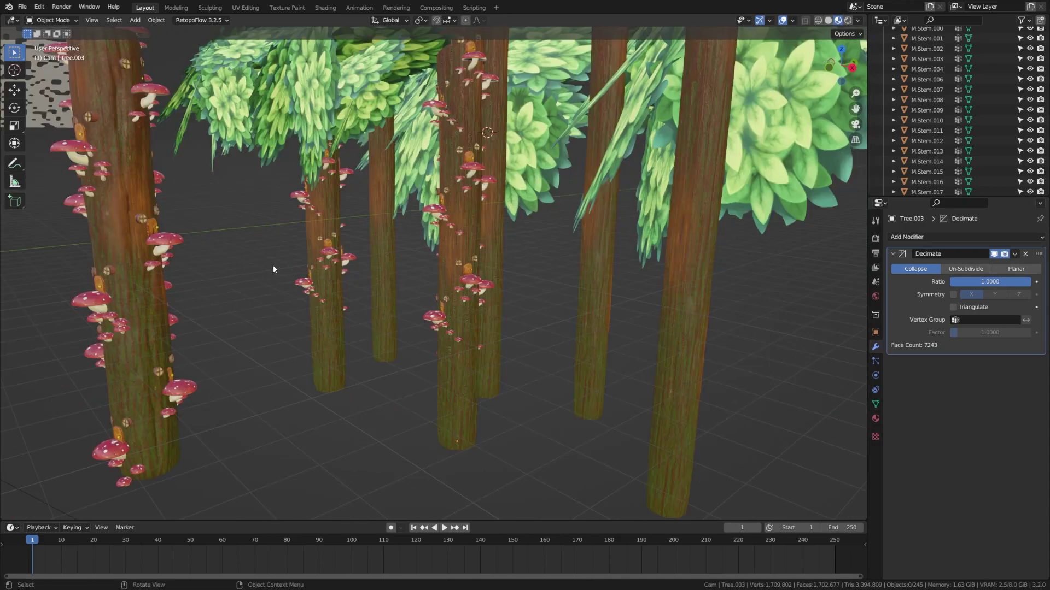
Step: Orbit around the textured mushroom-covered trunks, closing in and ending with a view from above
{"action": "scroll", "coordinate": [301, 274], "scroll_direction": "up", "scroll_amount": 5}
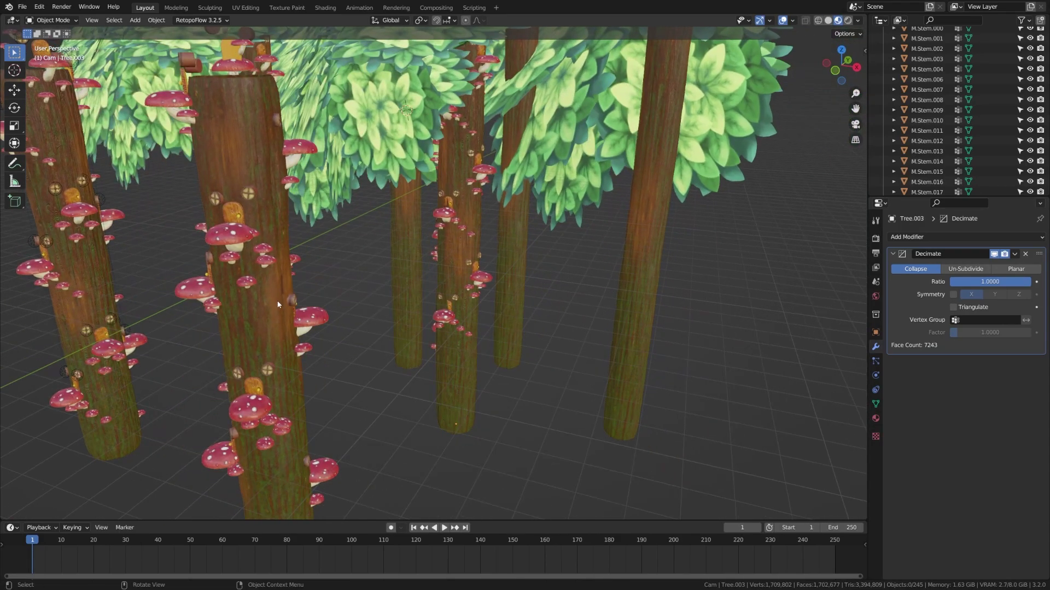
{"action": "middle_click_drag", "start_coordinate": [278, 305], "coordinate": [255, 334]}
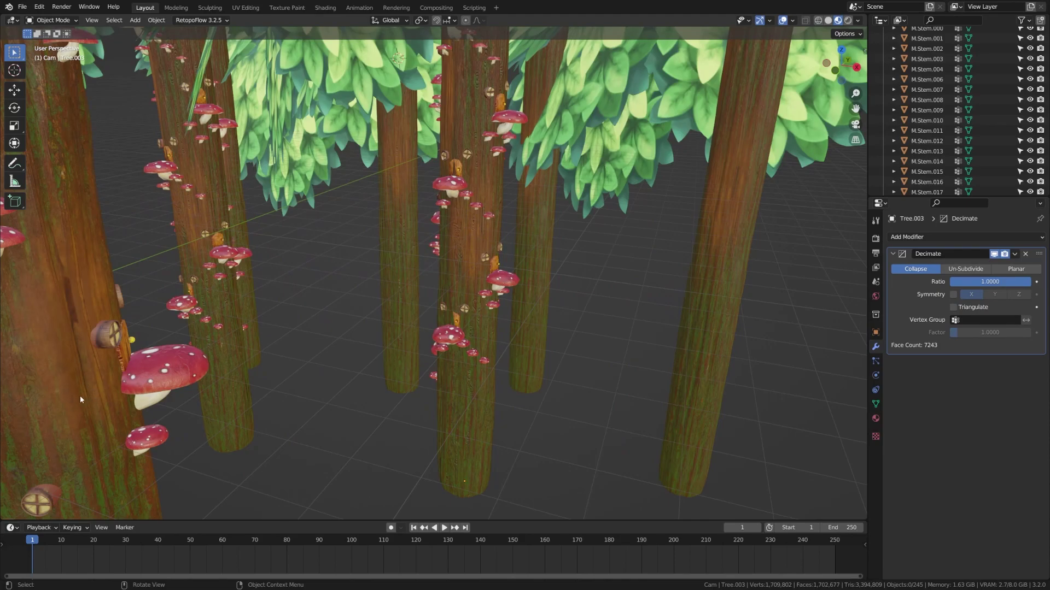
{"action": "middle_click_drag", "start_coordinate": [473, 234], "coordinate": [437, 377]}
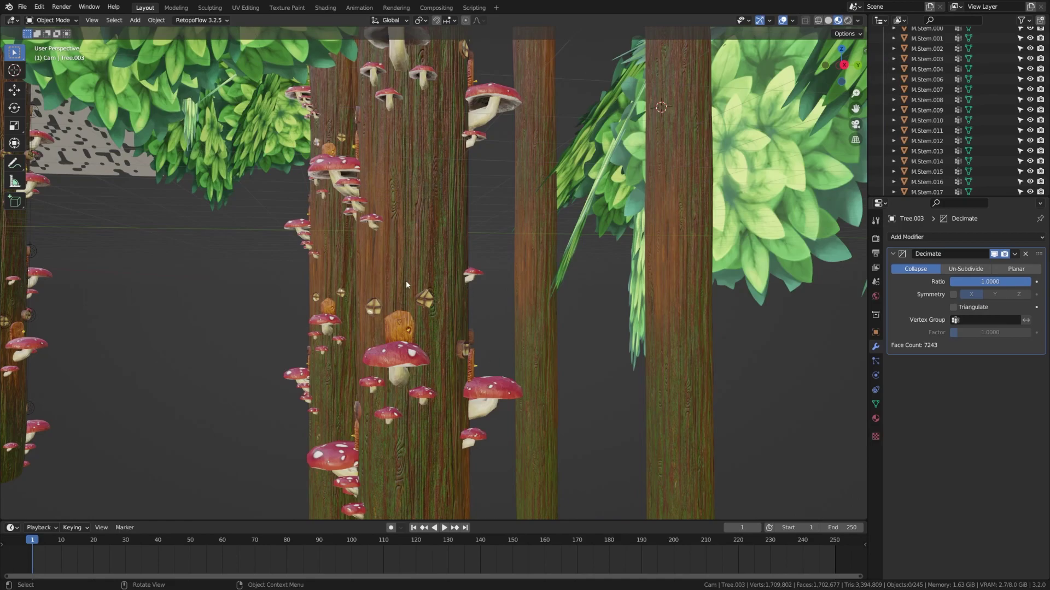
{"action": "middle_click_drag", "start_coordinate": [424, 177], "coordinate": [444, 306]}
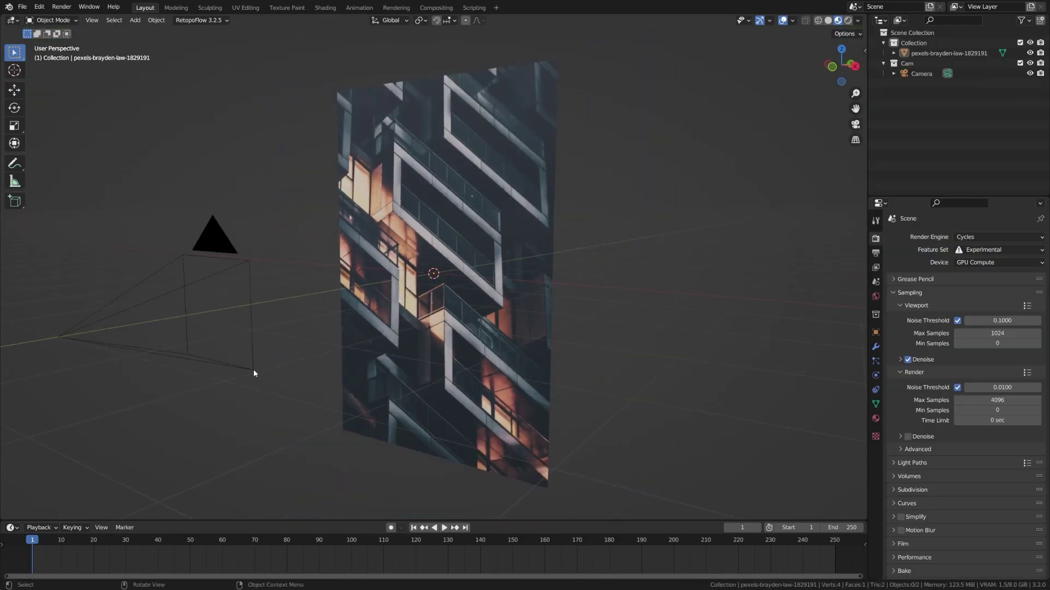
Step: Orbit around the building photo plane until the camera sits to its left
{"action": "middle_click_drag", "start_coordinate": [254, 369], "coordinate": [323, 315]}
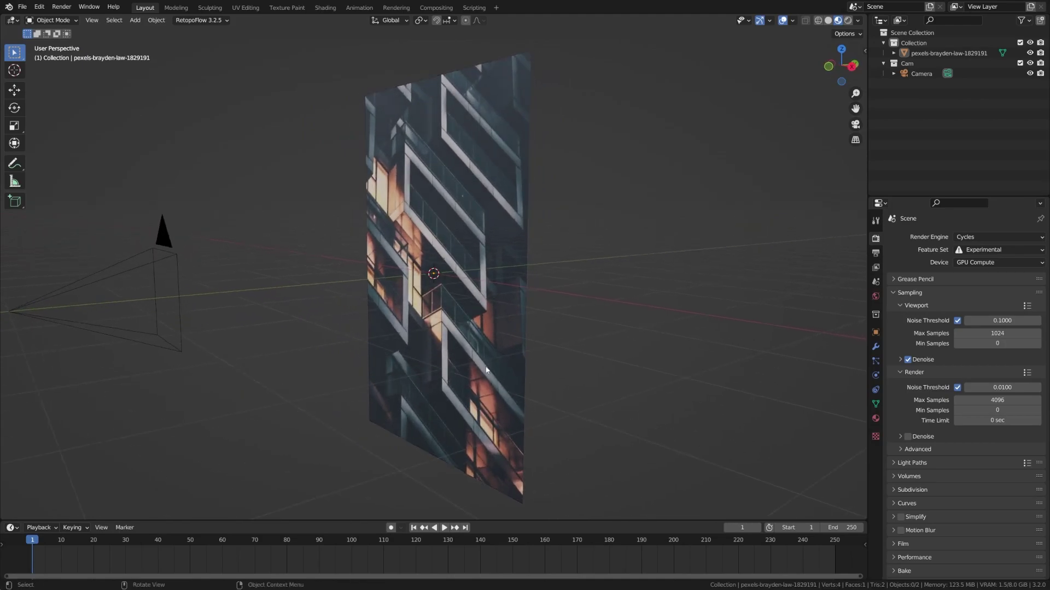
{"action": "middle_click_drag", "start_coordinate": [476, 365], "coordinate": [430, 336]}
{"action": "middle_click_drag", "start_coordinate": [365, 347], "coordinate": [360, 311]}
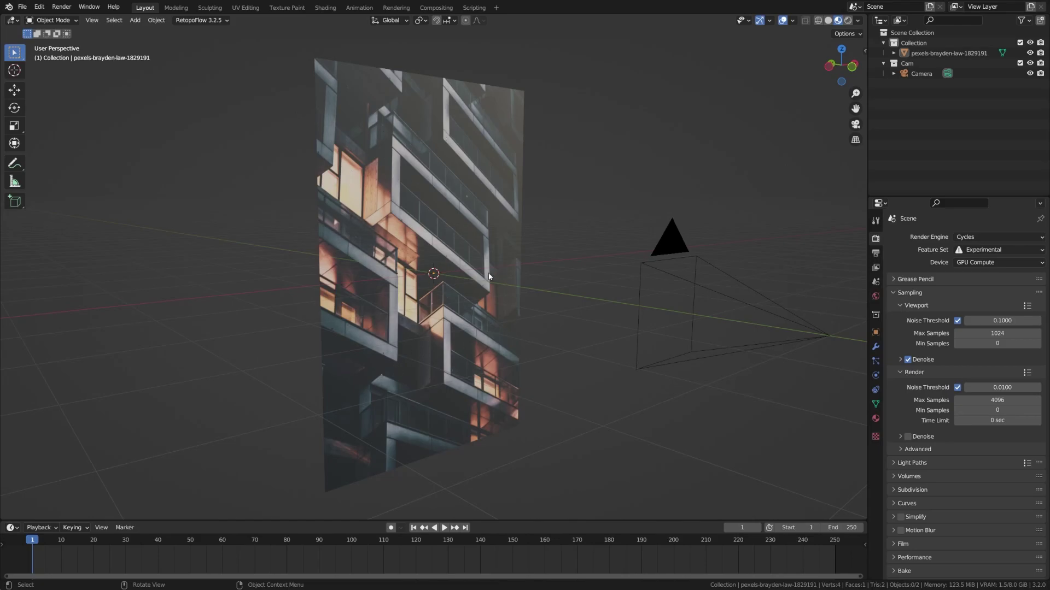
{"action": "middle_click_drag", "start_coordinate": [477, 328], "coordinate": [398, 336]}
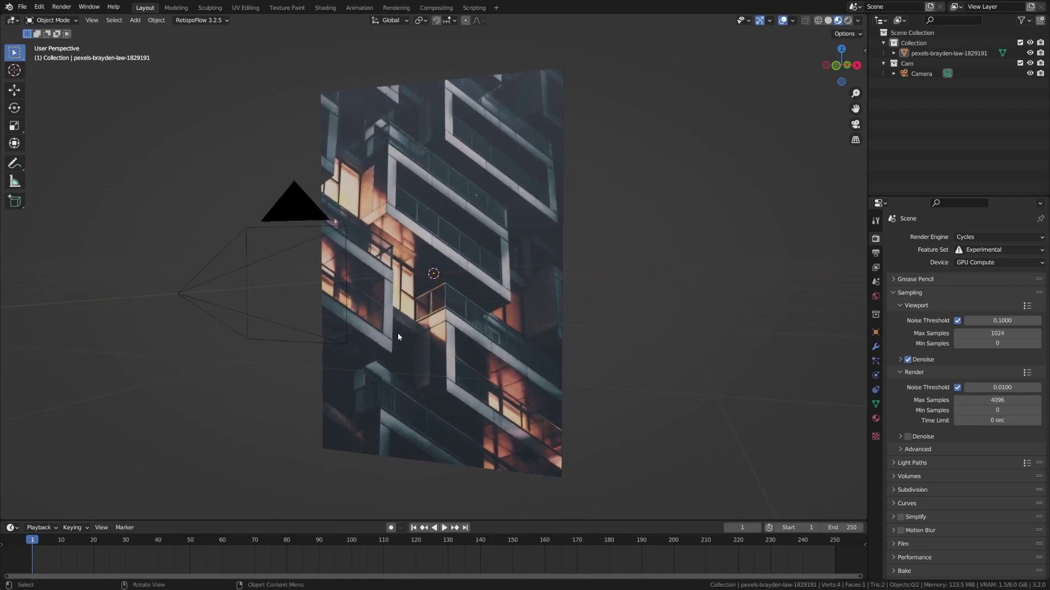
Step: Through the camera view, select the building photo plane and switch it to Edit Mode
{"action": "key", "text": "KP_0"}
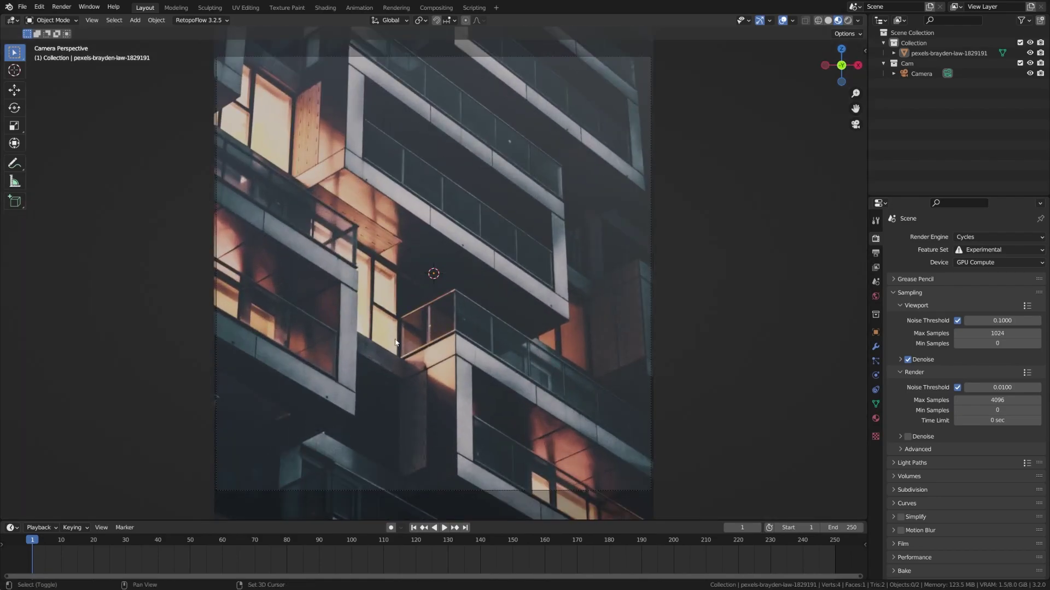
{"action": "middle_click_drag", "start_coordinate": [398, 332], "coordinate": [369, 317], "text": "shift"}
{"action": "left_click", "coordinate": [337, 347]}
{"action": "key", "text": "ctrl+Tab"}
{"action": "left_click", "coordinate": [378, 333]}
Step: Knife-cut the balcony outline up to the plane's upper-left corner and extrude that face outward
{"action": "key", "text": "k"}
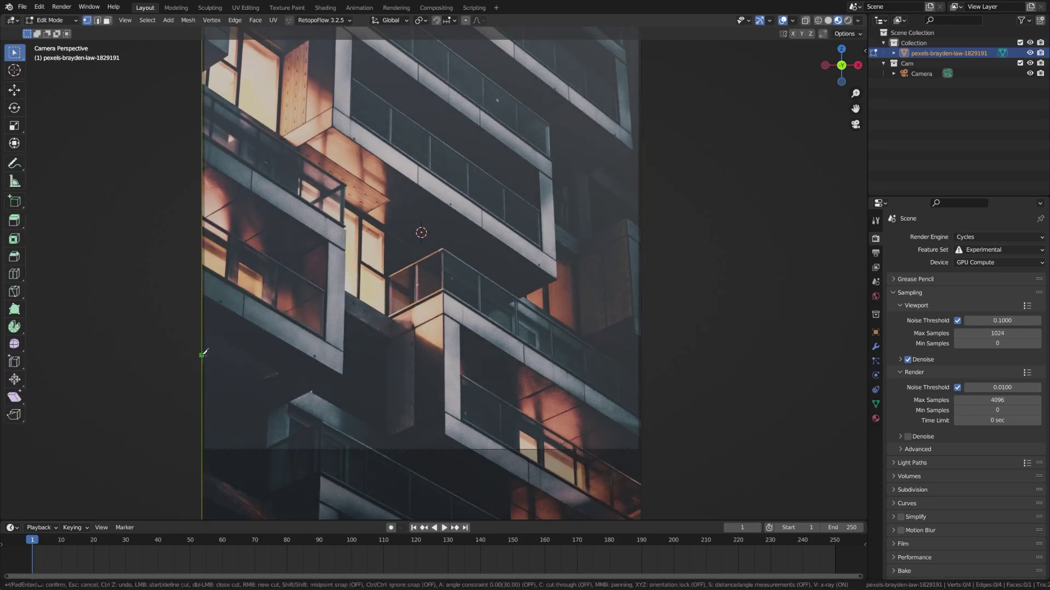
{"action": "left_click", "coordinate": [202, 356]}
{"action": "left_click", "coordinate": [290, 403]}
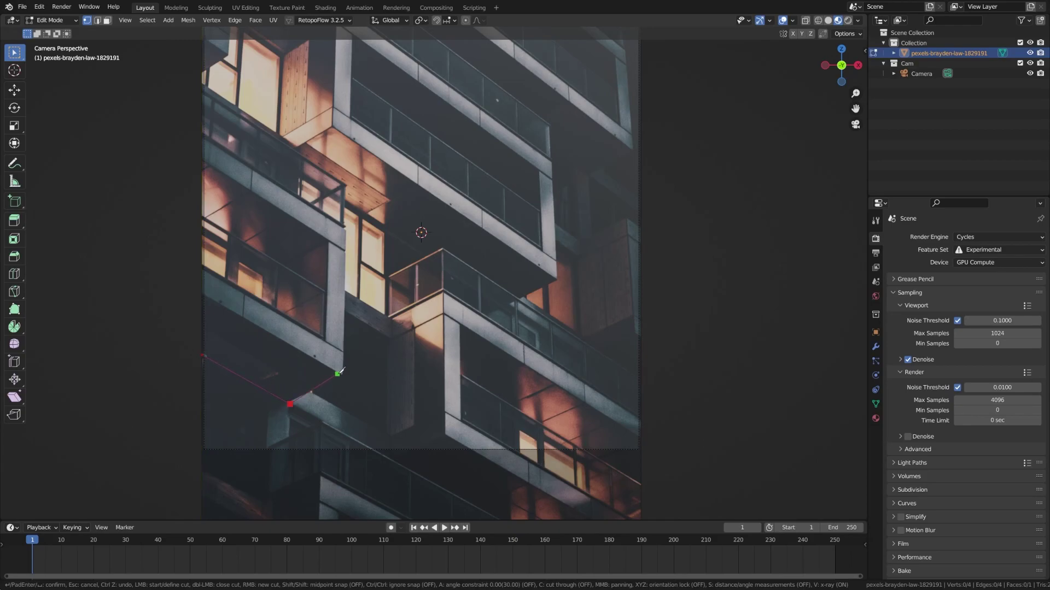
{"action": "left_click", "coordinate": [344, 375]}
{"action": "left_click", "coordinate": [347, 185]}
{"action": "left_click", "coordinate": [203, 82]}
{"action": "key", "text": "Return"}
{"action": "middle_click_drag", "start_coordinate": [201, 82], "coordinate": [413, 263]}
{"action": "key", "text": "e"}
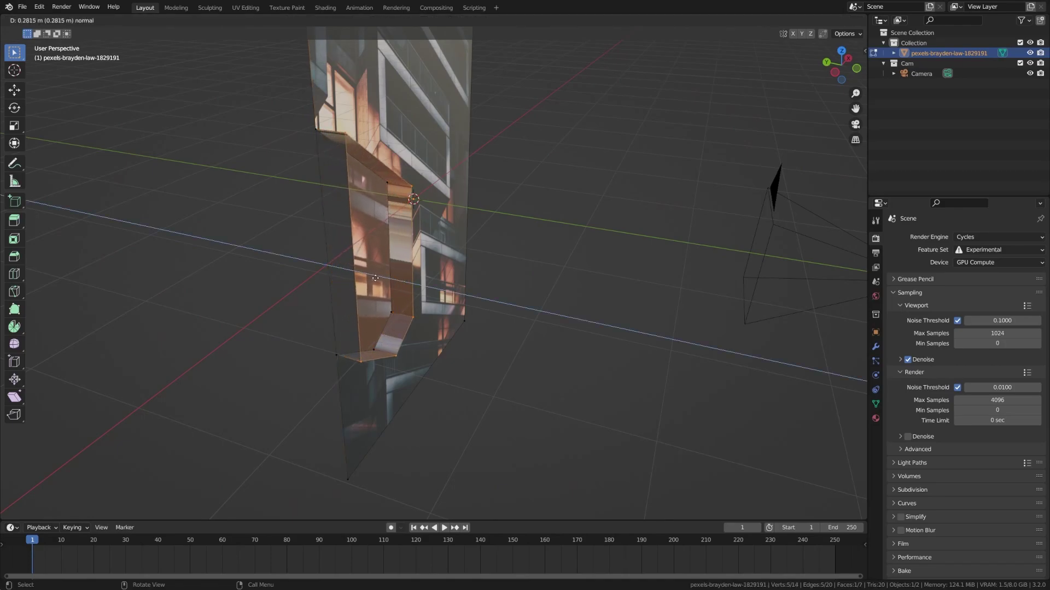
{"action": "left_click", "coordinate": [376, 278]}
Step: Back in camera view, make two more knife cuts from the left edge around the balcony
{"action": "key", "text": "KP_0"}
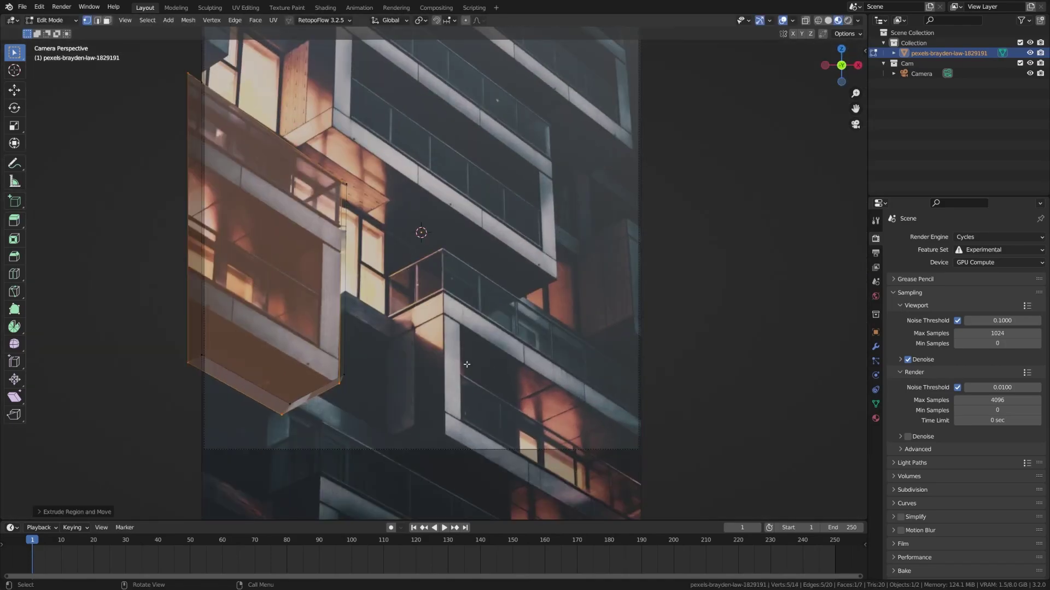
{"action": "key", "text": "alt+a"}
{"action": "key", "text": "k"}
{"action": "left_click", "coordinate": [188, 267]}
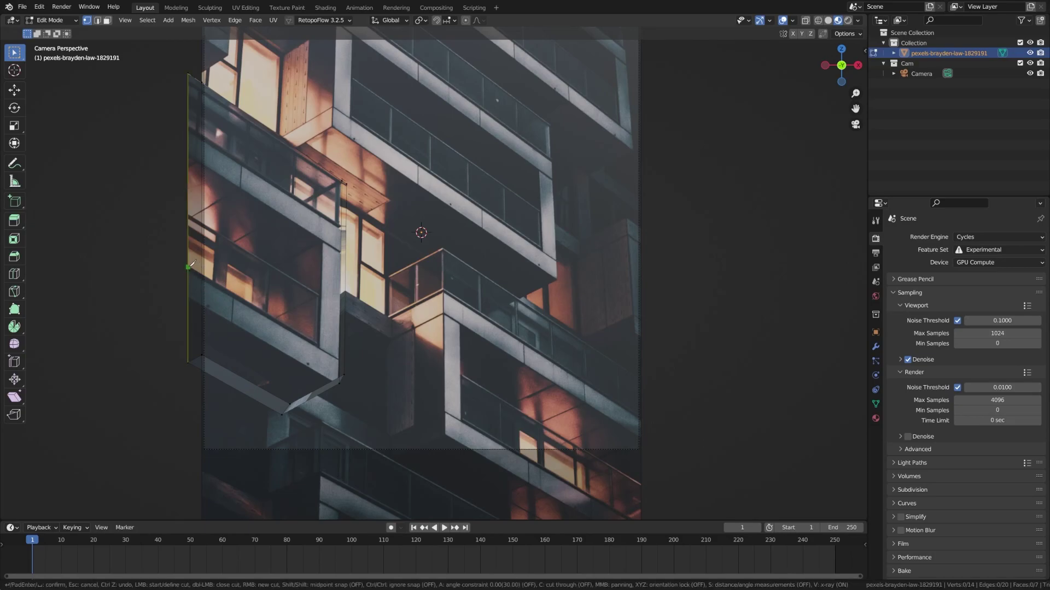
{"action": "left_click", "coordinate": [318, 345]}
{"action": "left_click", "coordinate": [321, 293]}
{"action": "left_click", "coordinate": [188, 216]}
{"action": "key", "text": "Return"}
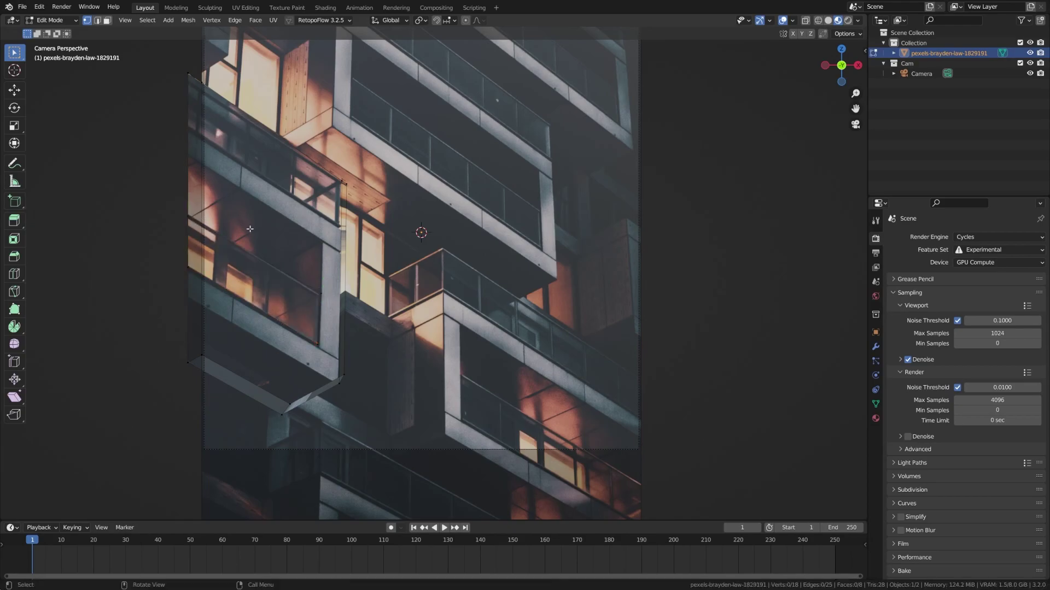
{"action": "key", "text": "k"}
{"action": "left_click", "coordinate": [323, 240]}
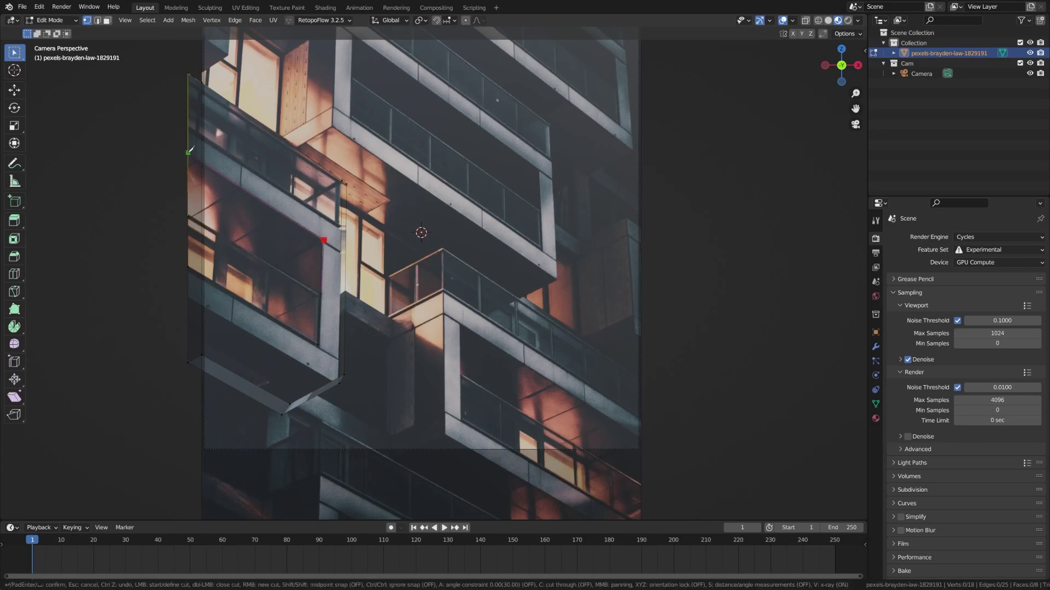
{"action": "left_click", "coordinate": [187, 153]}
{"action": "key", "text": "Return"}
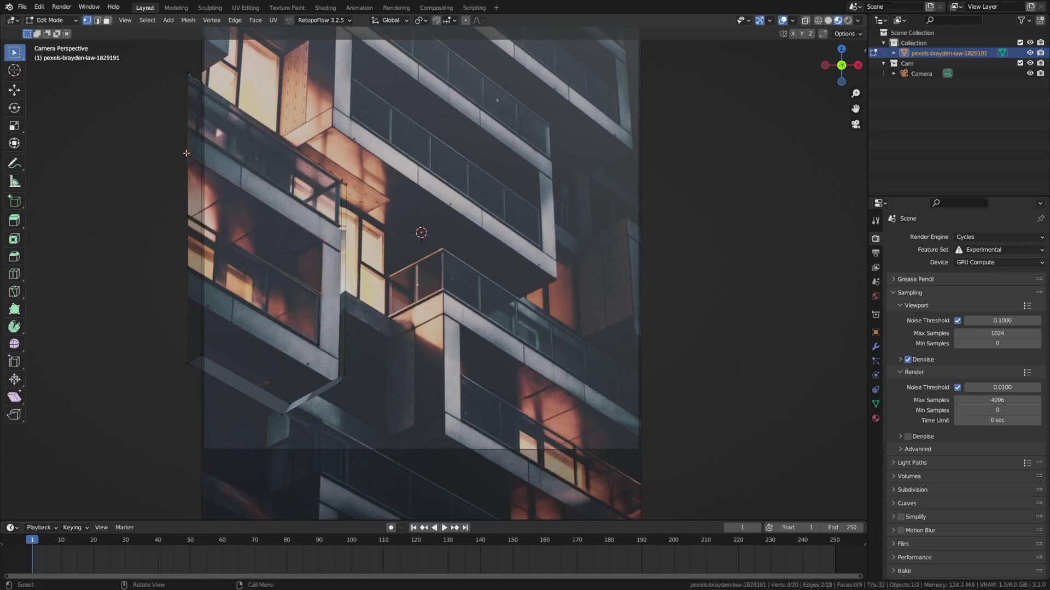
Step: In face select mode, extrude the balcony face between the cuts outward and orbit to check depth
{"action": "key", "text": "3"}
{"action": "left_click", "coordinate": [273, 238]}
{"action": "middle_click_drag", "start_coordinate": [266, 245], "coordinate": [331, 299]}
{"action": "key", "text": "e"}
{"action": "left_click", "coordinate": [442, 317]}
{"action": "key", "text": "alt+a"}
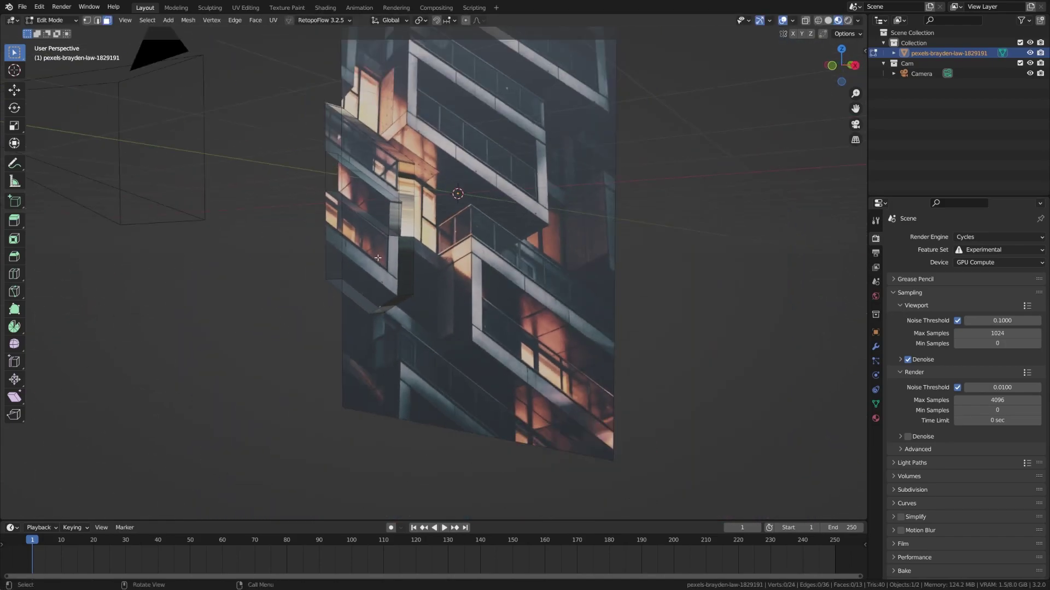
{"action": "mouse_move", "coordinate": [358, 230]}
{"action": "middle_mouse_down"}
{"action": "mouse_move", "coordinate": [382, 258]}
{"action": "mouse_move", "coordinate": [360, 235]}
{"action": "middle_mouse_up"}
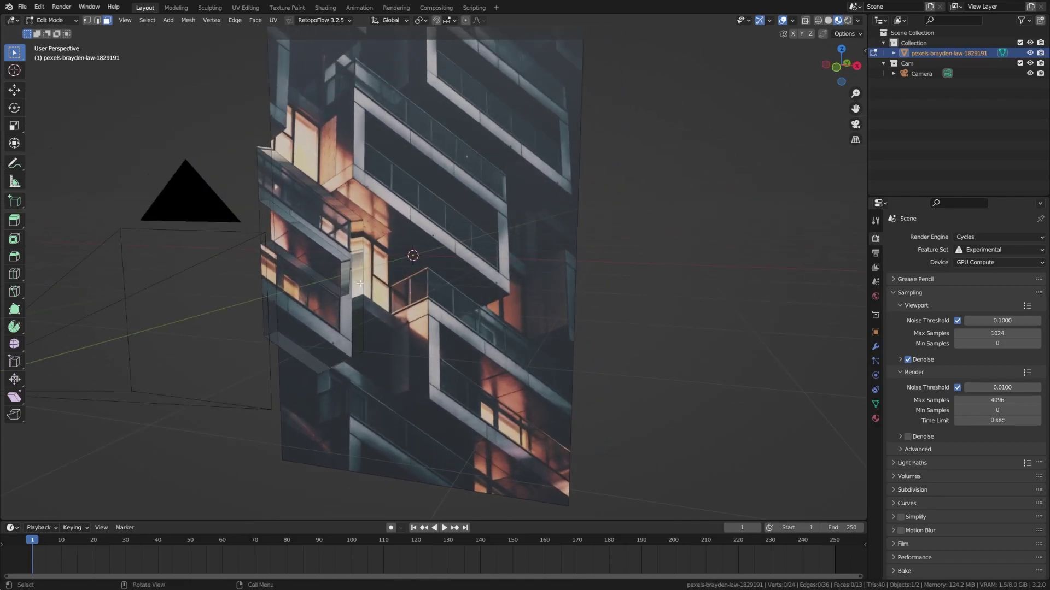
{"action": "middle_click_drag", "start_coordinate": [346, 288], "coordinate": [495, 354]}
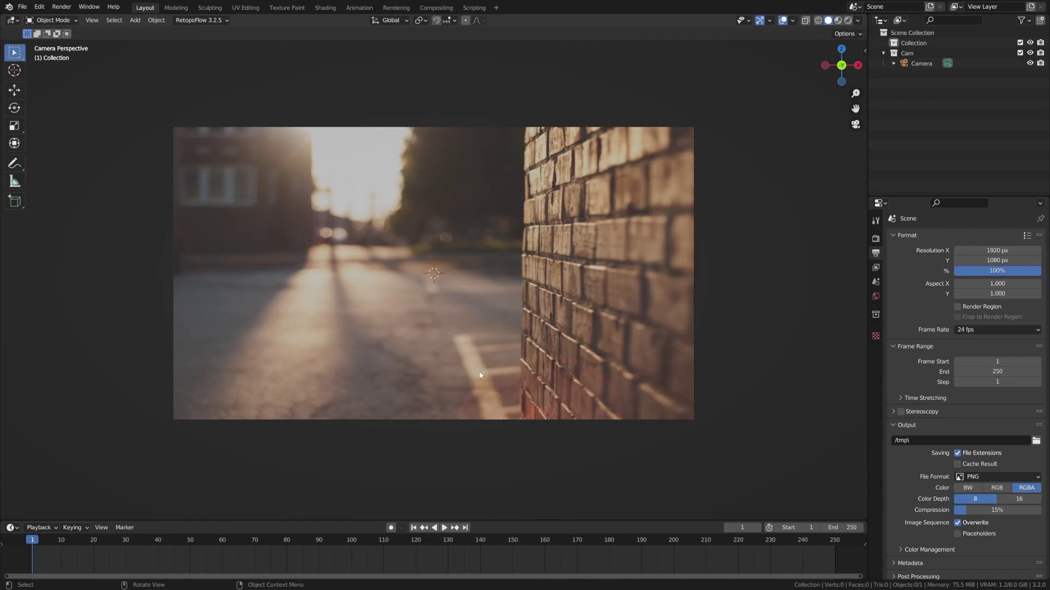
Step: Select the camera and review its Background Images settings in Camera properties
{"action": "scroll", "coordinate": [481, 375], "scroll_direction": "down", "scroll_amount": 2}
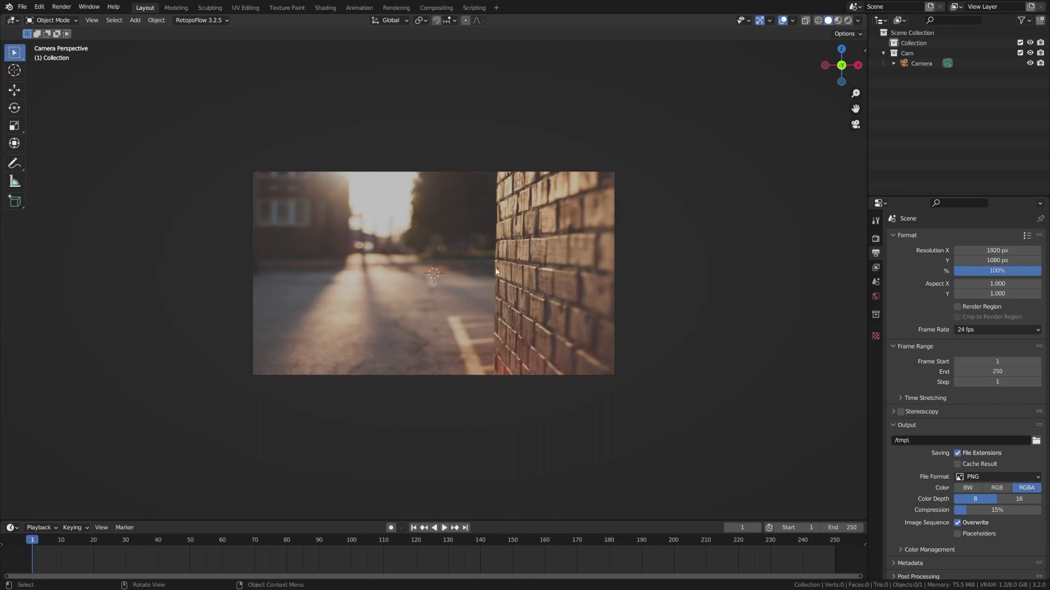
{"action": "scroll", "coordinate": [521, 350], "scroll_direction": "up", "scroll_amount": 2}
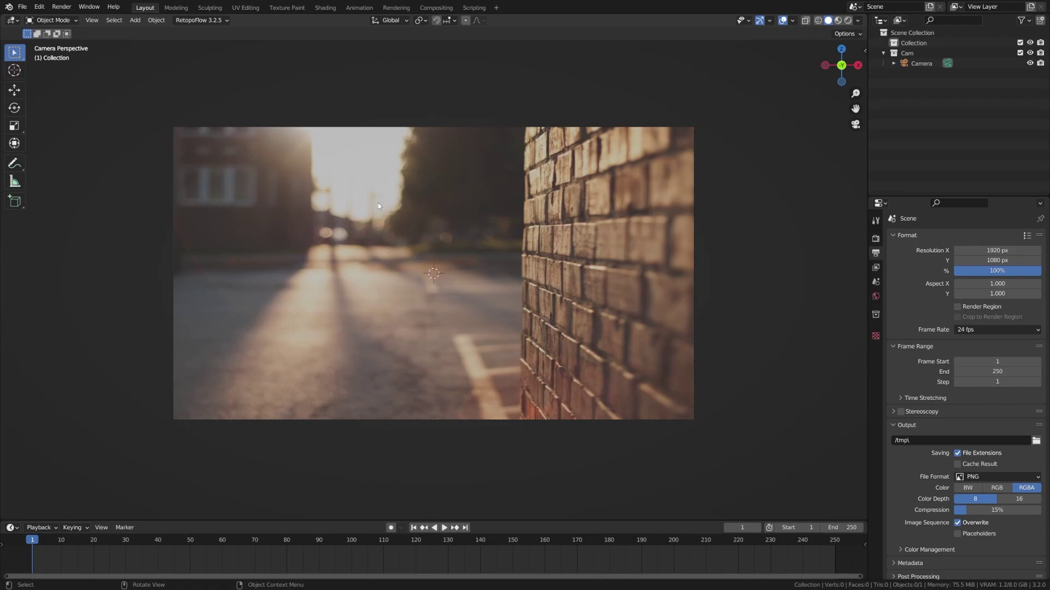
{"action": "middle_click_drag", "start_coordinate": [378, 202], "coordinate": [333, 306]}
{"action": "key", "text": "KP_0"}
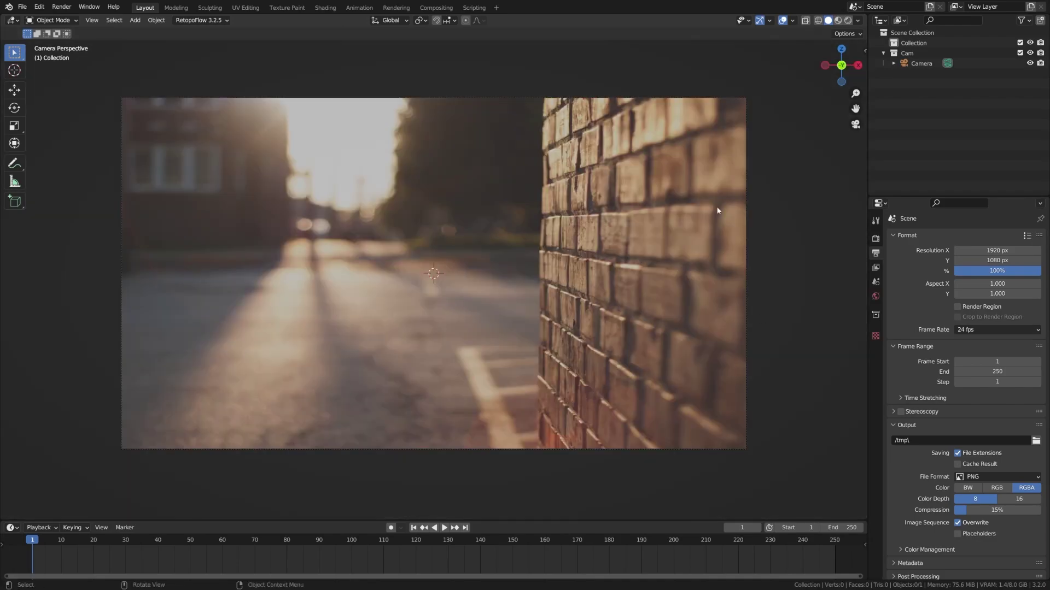
{"action": "left_click", "coordinate": [745, 158]}
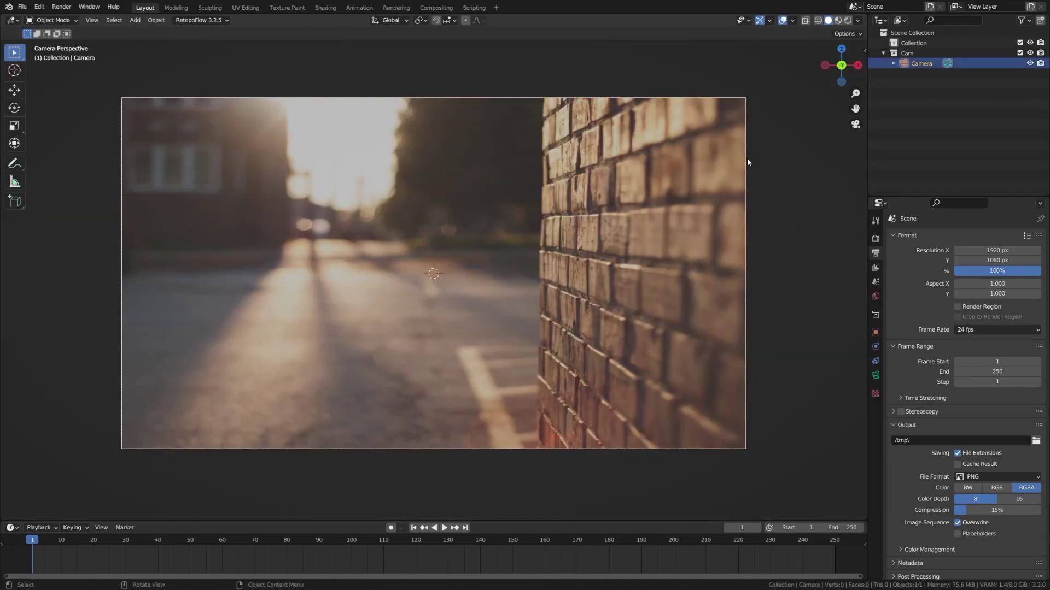
{"action": "left_click", "coordinate": [875, 375]}
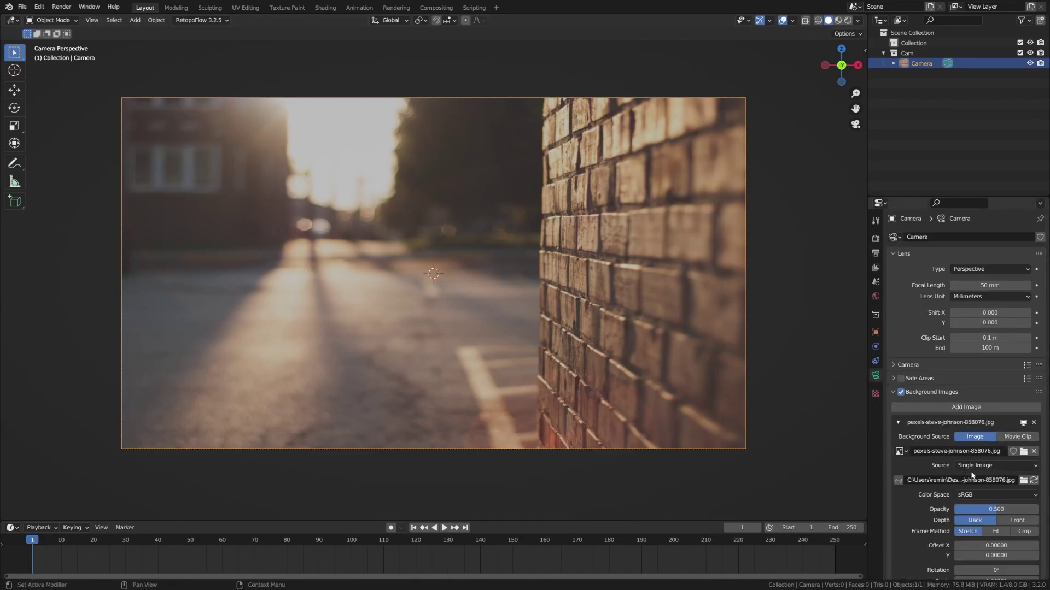
{"action": "left_click", "coordinate": [894, 392]}
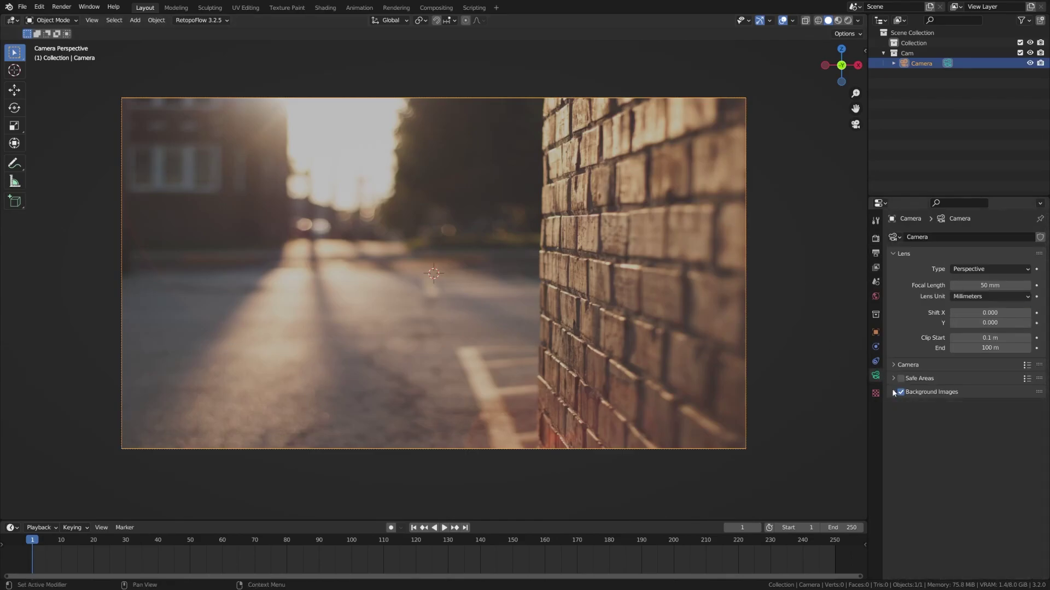
Step: In Output properties, set Resolution 1936 × 1296 px and recheck the framing through the camera
{"action": "left_click", "coordinate": [875, 252]}
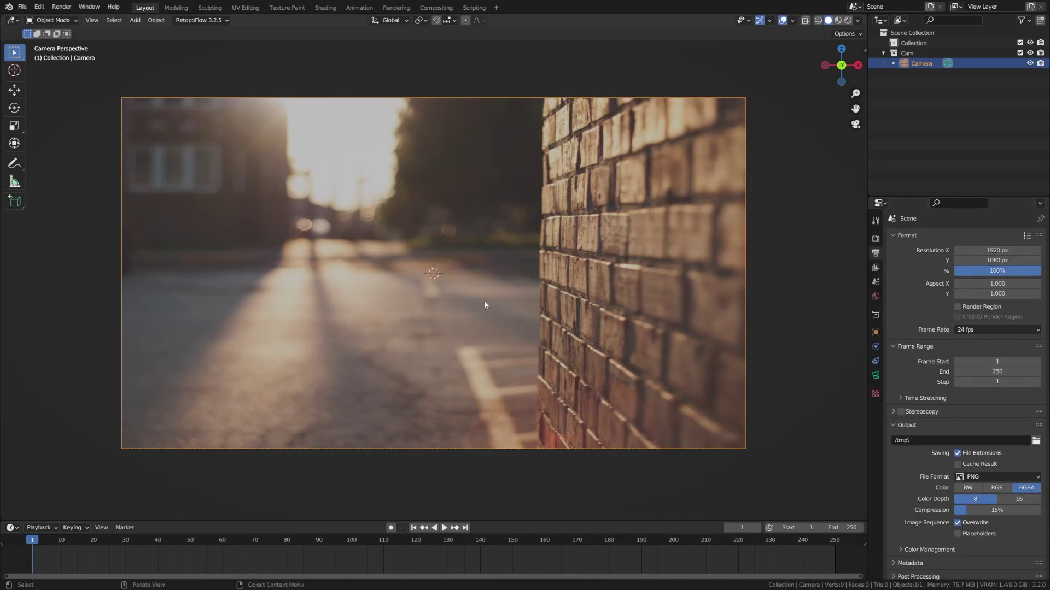
{"action": "scroll", "coordinate": [484, 300], "scroll_direction": "down", "scroll_amount": 3}
{"action": "scroll", "coordinate": [484, 300], "scroll_direction": "up", "scroll_amount": 1}
{"action": "middle_click_drag", "start_coordinate": [546, 339], "coordinate": [509, 388]}
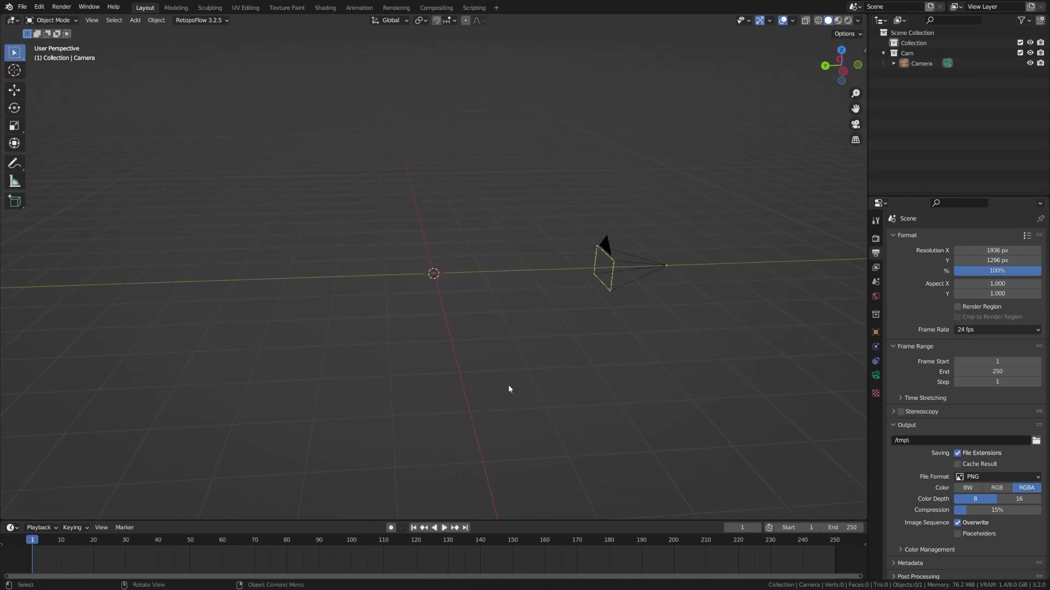
{"action": "key", "text": "KP_0"}
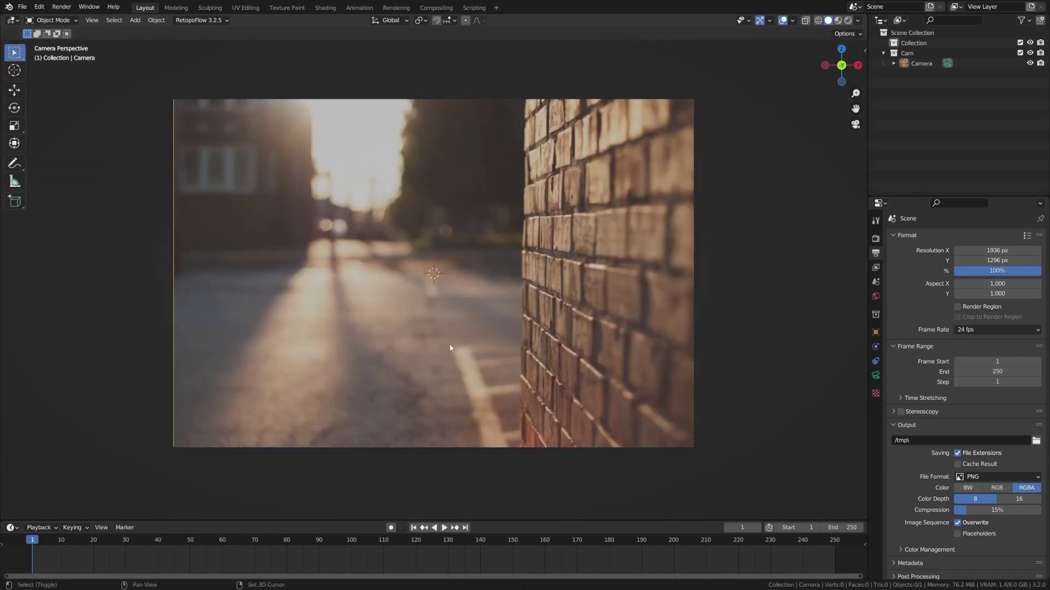
Step: Add a cube, move it along X over the brick wall, and rotate it around Z
{"action": "key", "text": "shift+a"}
{"action": "left_click", "coordinate": [514, 358]}
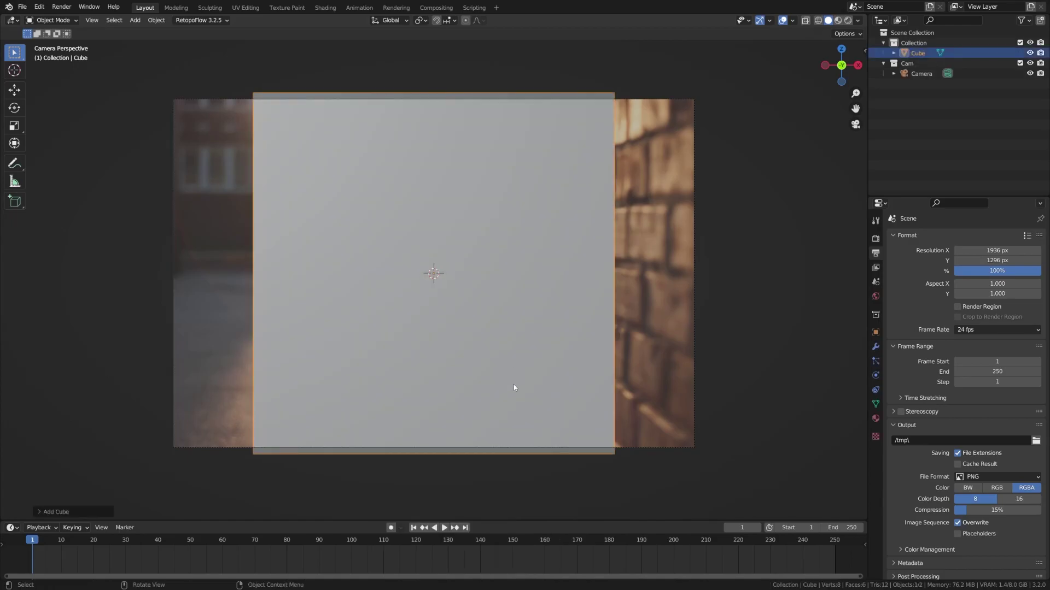
{"action": "key", "text": "g"}
{"action": "key", "text": "z"}
{"action": "key", "text": "x"}
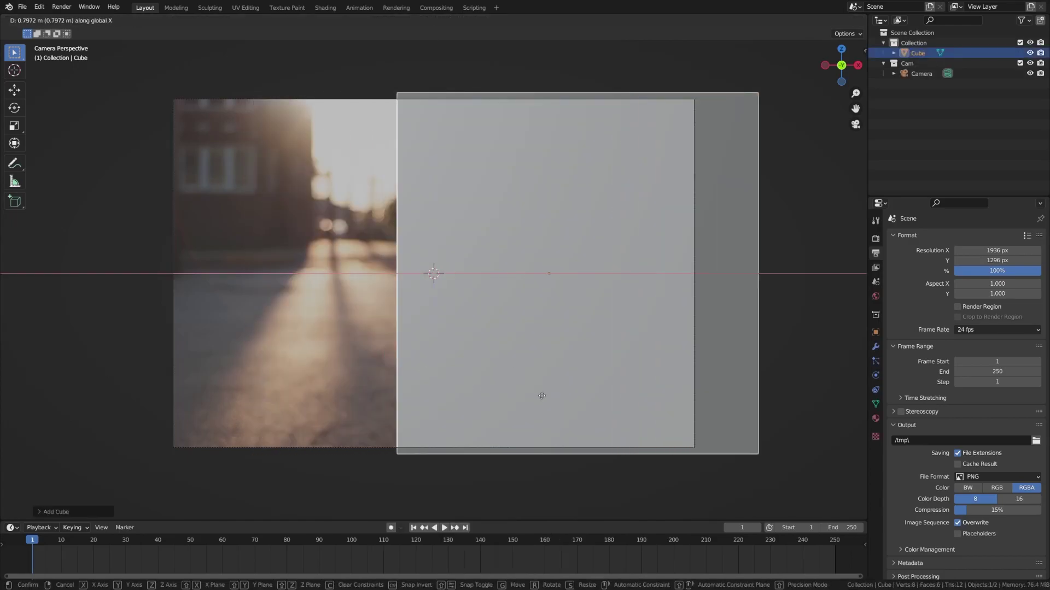
{"action": "left_click", "coordinate": [674, 425]}
{"action": "key", "text": "r"}
{"action": "key", "text": "z"}
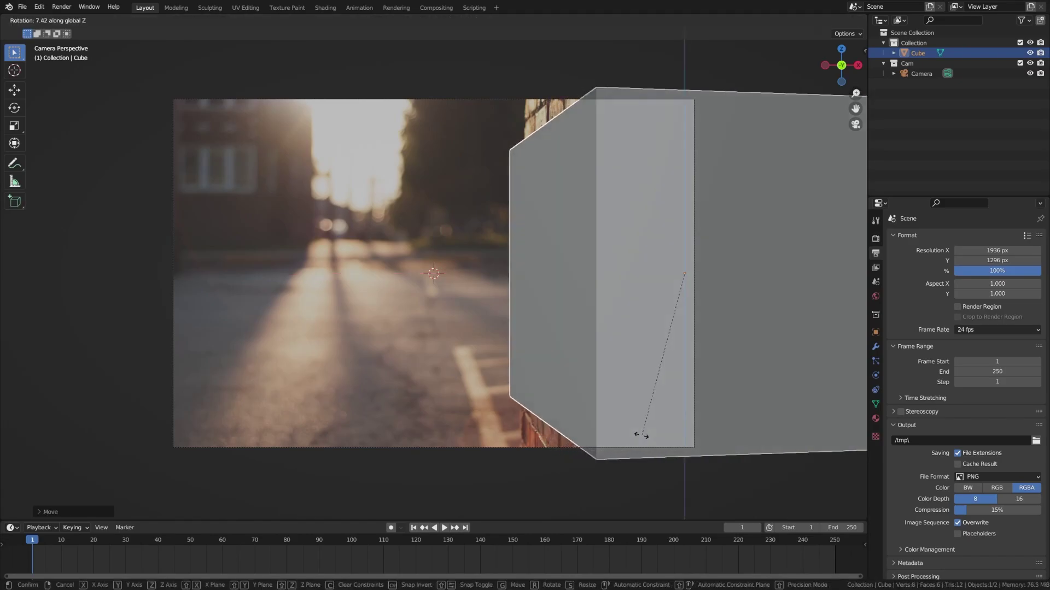
{"action": "left_click", "coordinate": [575, 444]}
Step: Shift the cube further right along X and enlarge it to cover the wall
{"action": "key", "text": "g"}
{"action": "key", "text": "x"}
{"action": "left_click", "coordinate": [615, 445]}
{"action": "key", "text": "s"}
{"action": "left_click", "coordinate": [644, 444]}
{"action": "key", "text": "alt+a"}
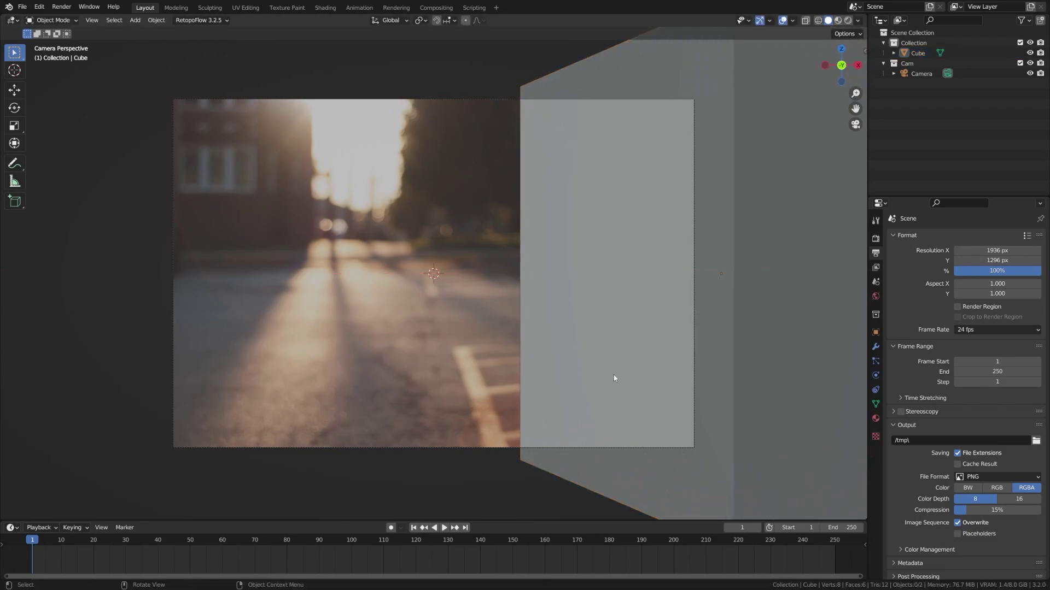
Step: Add a plane for the ground, leaving it flat
{"action": "key", "text": "shift+a"}
{"action": "left_click", "coordinate": [407, 289]}
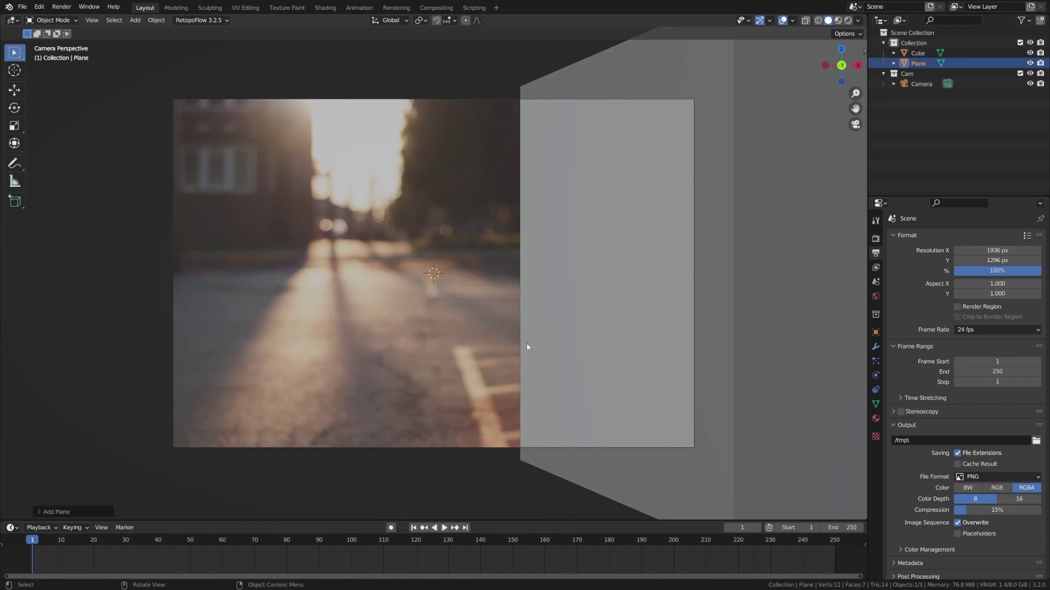
{"action": "key", "text": "r"}
{"action": "key", "text": "x"}
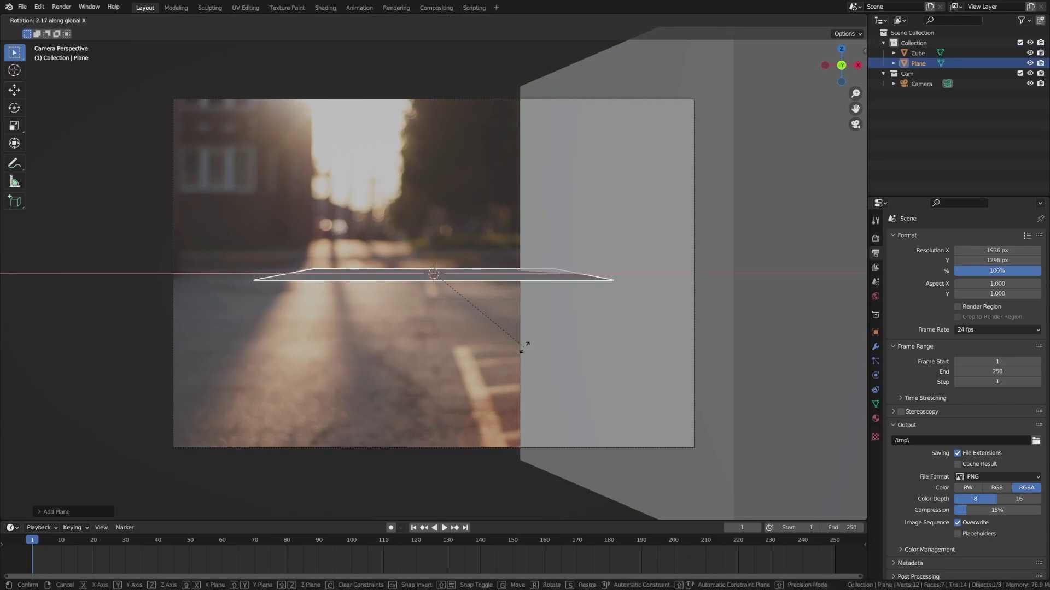
{"action": "right_click", "coordinate": [524, 348]}
Step: Tilt the camera around X and start raising it along Z
{"action": "left_click", "coordinate": [464, 447]}
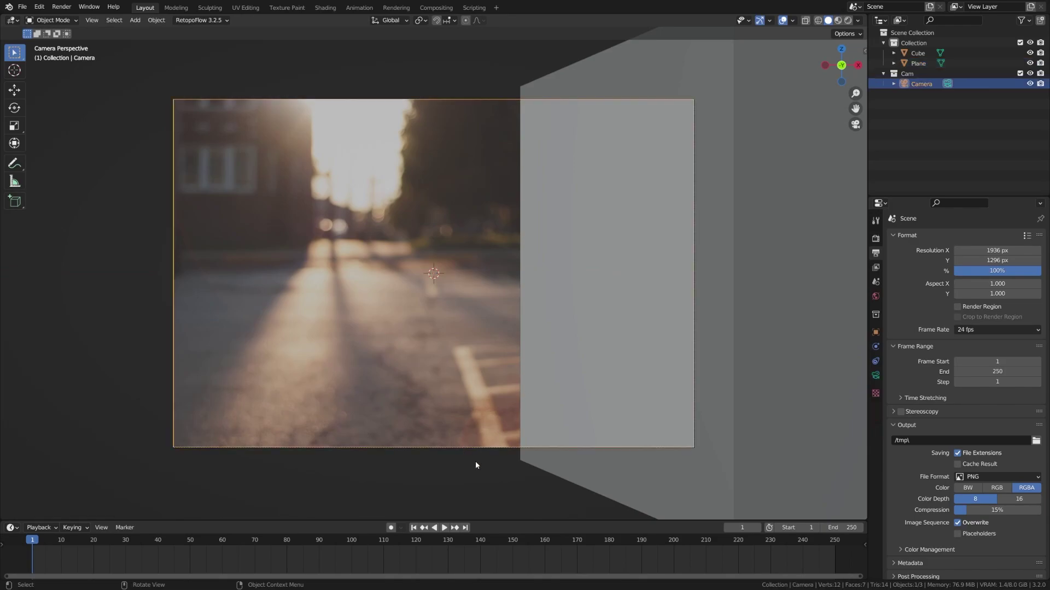
{"action": "key", "text": "r"}
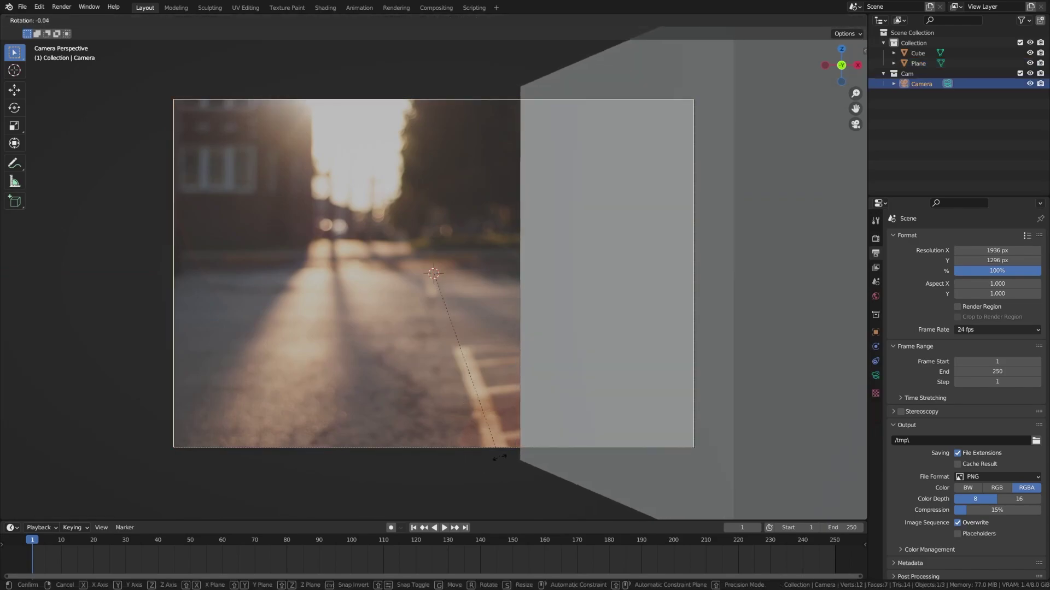
{"action": "key", "text": "x"}
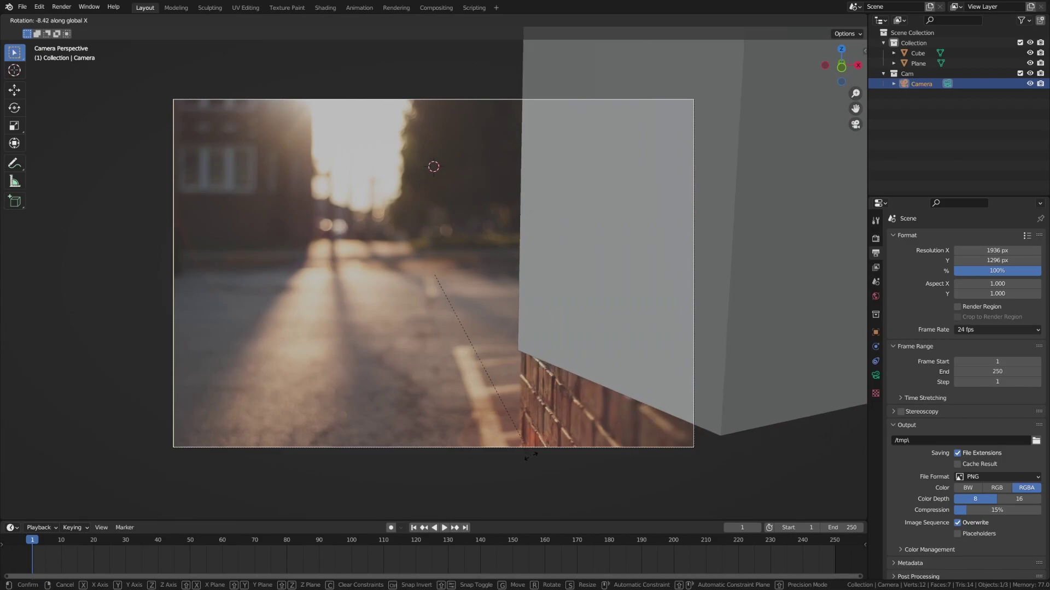
{"action": "left_click", "coordinate": [529, 452]}
{"action": "key", "text": "g"}
{"action": "key", "text": "z"}
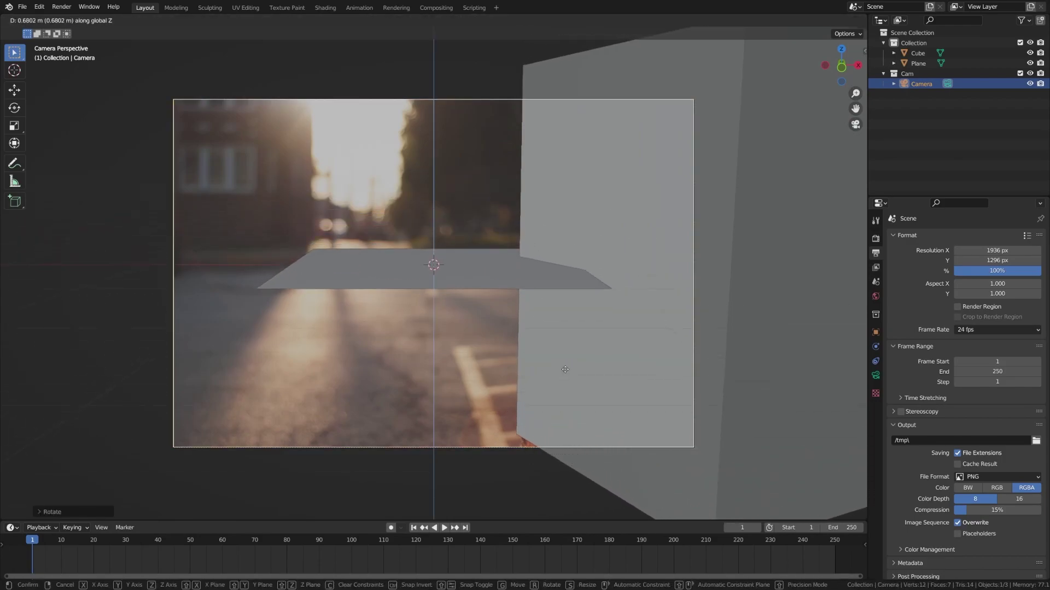
Step: Confirm the camera's raised height and enlarge the ground plane
{"action": "left_click", "coordinate": [575, 351]}
{"action": "left_click", "coordinate": [481, 319]}
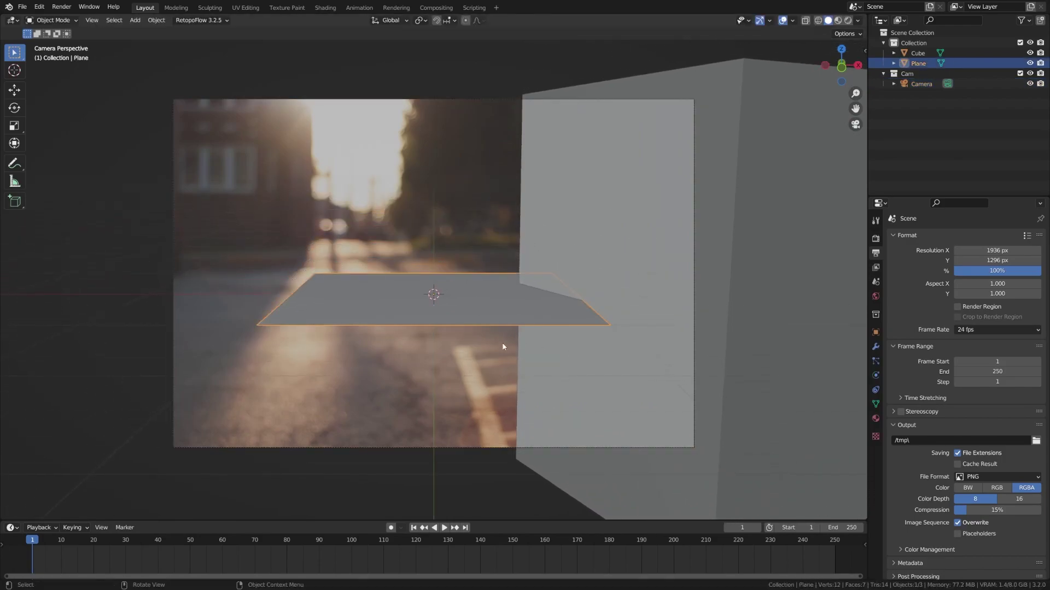
{"action": "key", "text": "s"}
{"action": "left_click", "coordinate": [651, 428]}
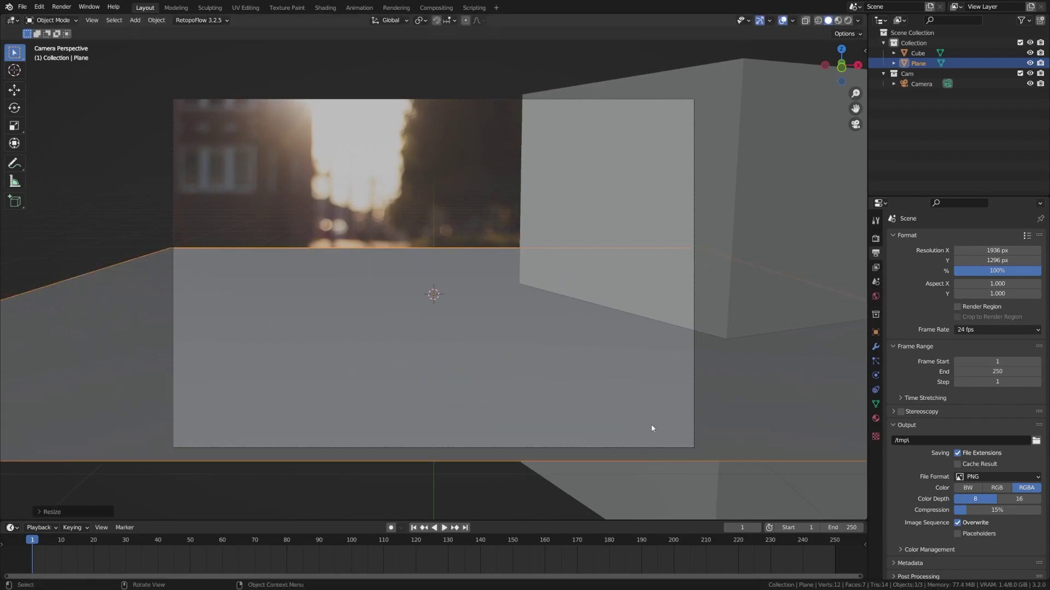
{"action": "key", "text": "alt+a"}
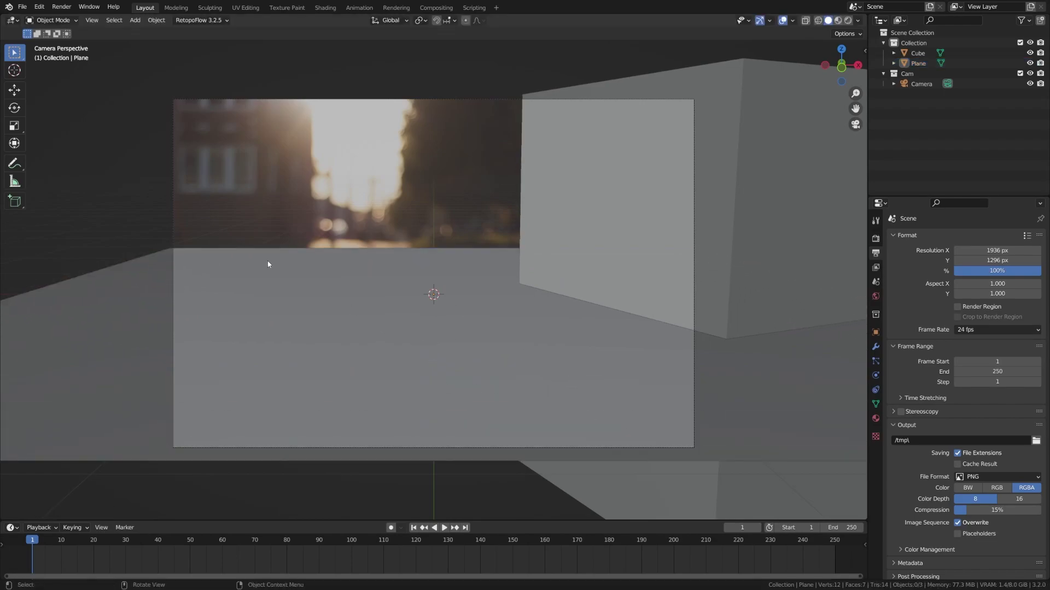
Step: Extrude the floor plane's far edge straight up along Z into a back wall
{"action": "left_click", "coordinate": [387, 257]}
{"action": "key", "text": "Tab"}
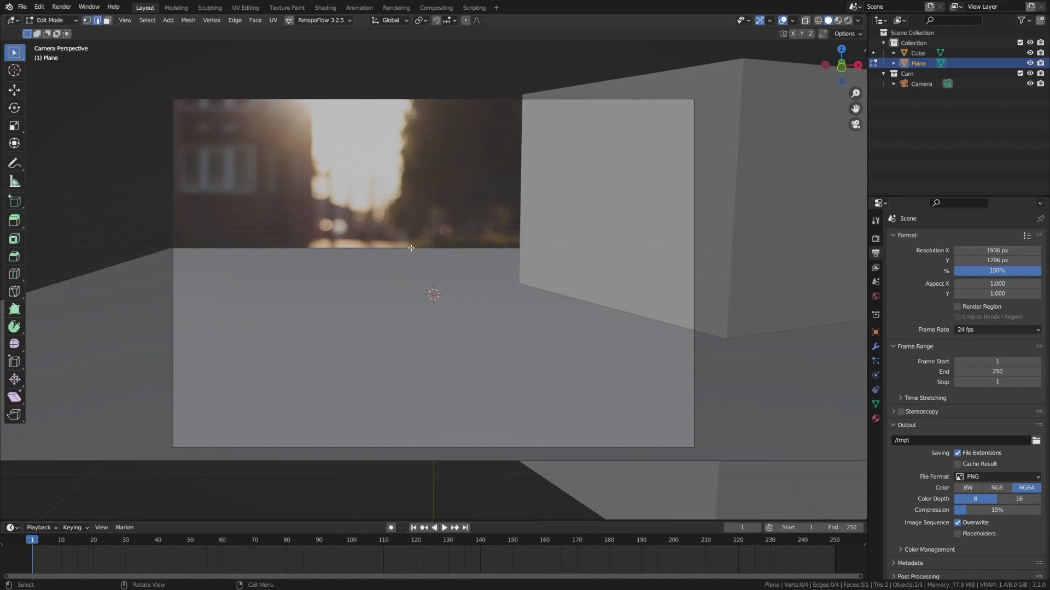
{"action": "left_click", "coordinate": [412, 248]}
{"action": "key", "text": "e"}
{"action": "key", "text": "z"}
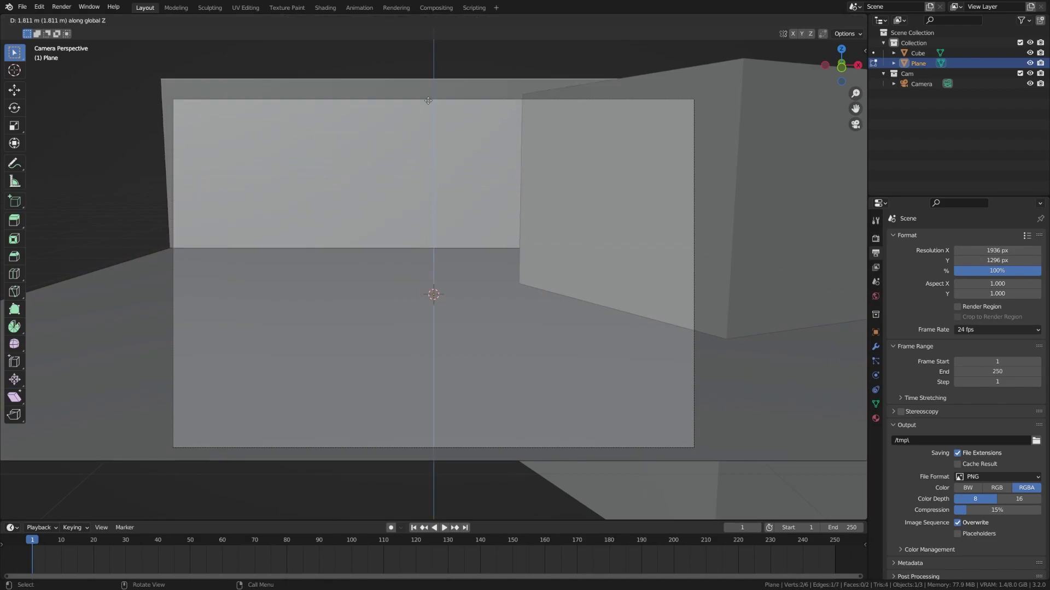
{"action": "left_click", "coordinate": [428, 100]}
{"action": "key", "text": "ctrl+Tab"}
{"action": "left_click", "coordinate": [317, 244]}
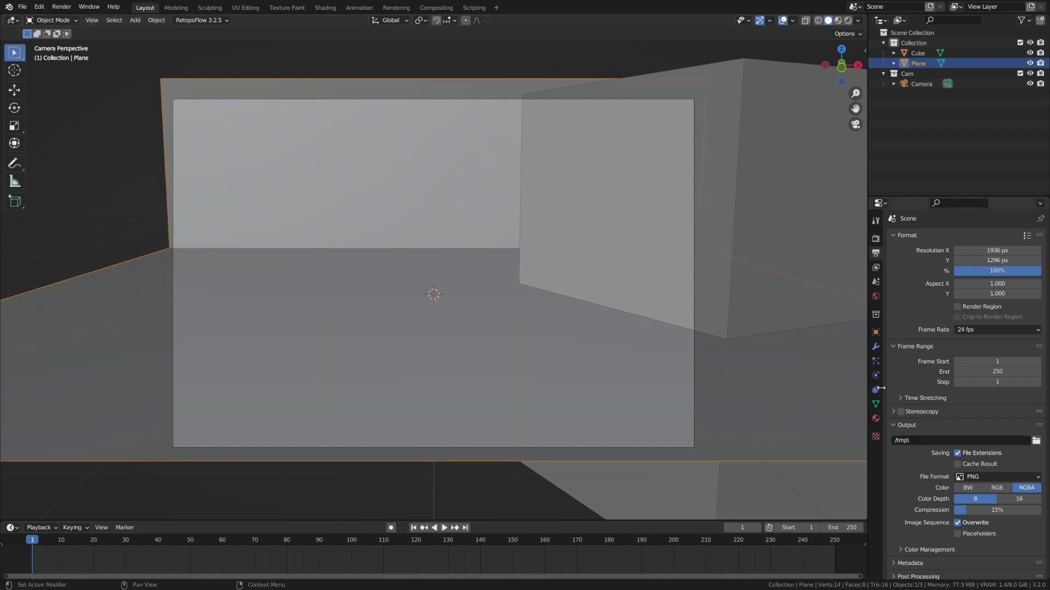
Step: Set the camera's background street photo Depth to Front so it overlays the geometry
{"action": "left_click", "coordinate": [480, 448]}
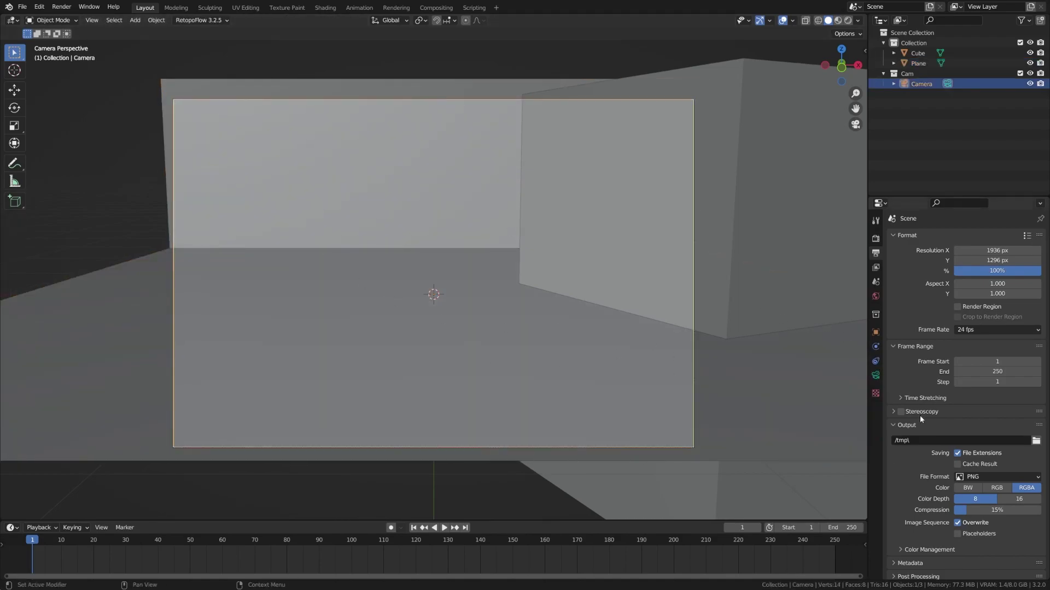
{"action": "left_click", "coordinate": [875, 375]}
{"action": "left_click", "coordinate": [893, 393]}
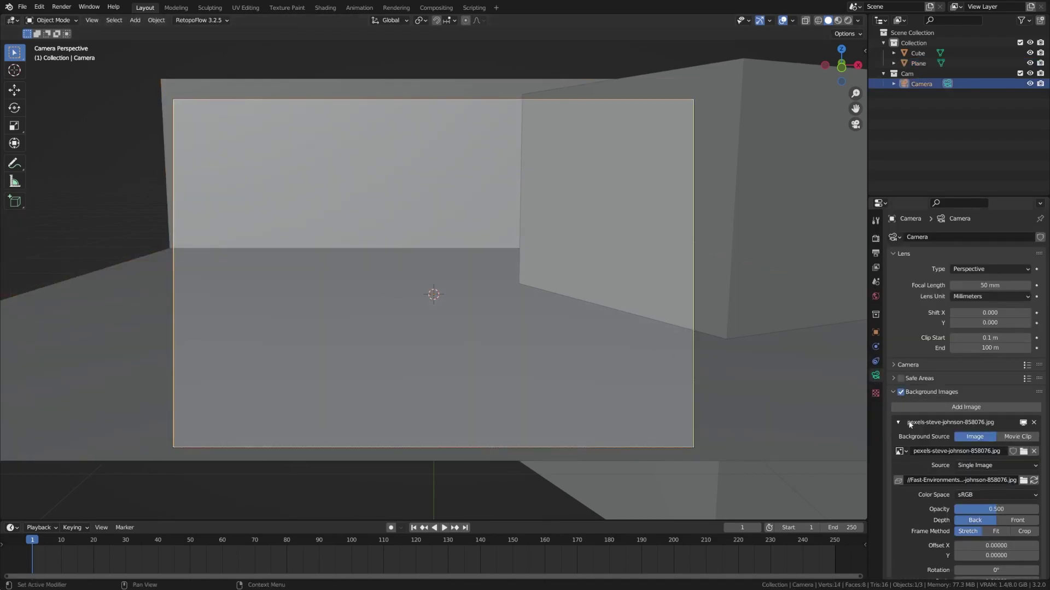
{"action": "left_click", "coordinate": [1009, 520]}
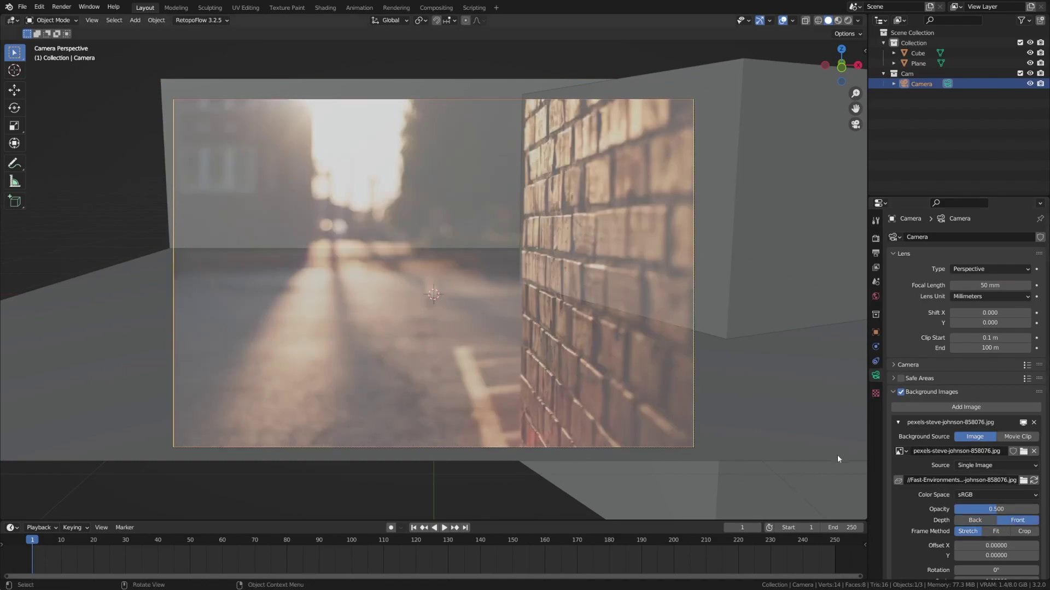
{"action": "left_click", "coordinate": [703, 319]}
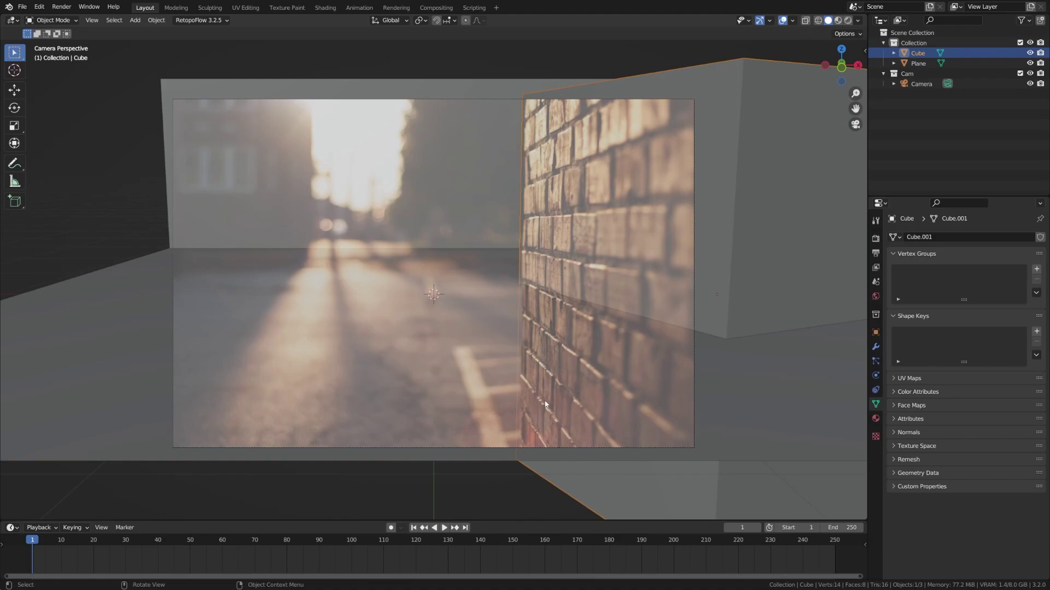
Step: Move the floor plane's near edge along Z to extend the floor toward the camera
{"action": "left_click", "coordinate": [537, 370]}
{"action": "key", "text": "ctrl+Tab"}
{"action": "left_click", "coordinate": [483, 455]}
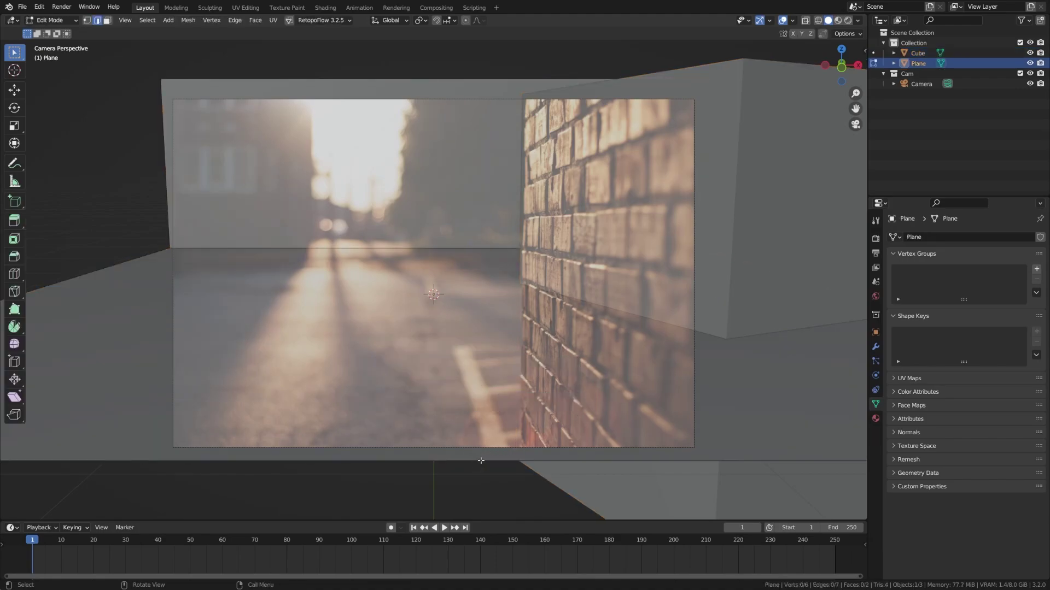
{"action": "left_click", "coordinate": [481, 461]}
{"action": "key", "text": "g"}
{"action": "key", "text": "z"}
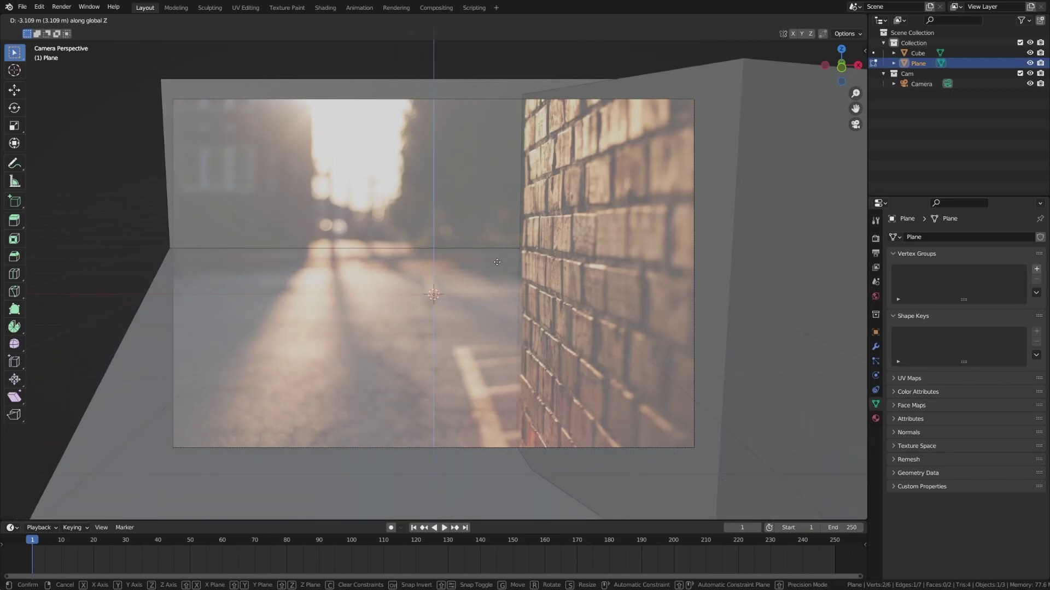
{"action": "left_click", "coordinate": [494, 298]}
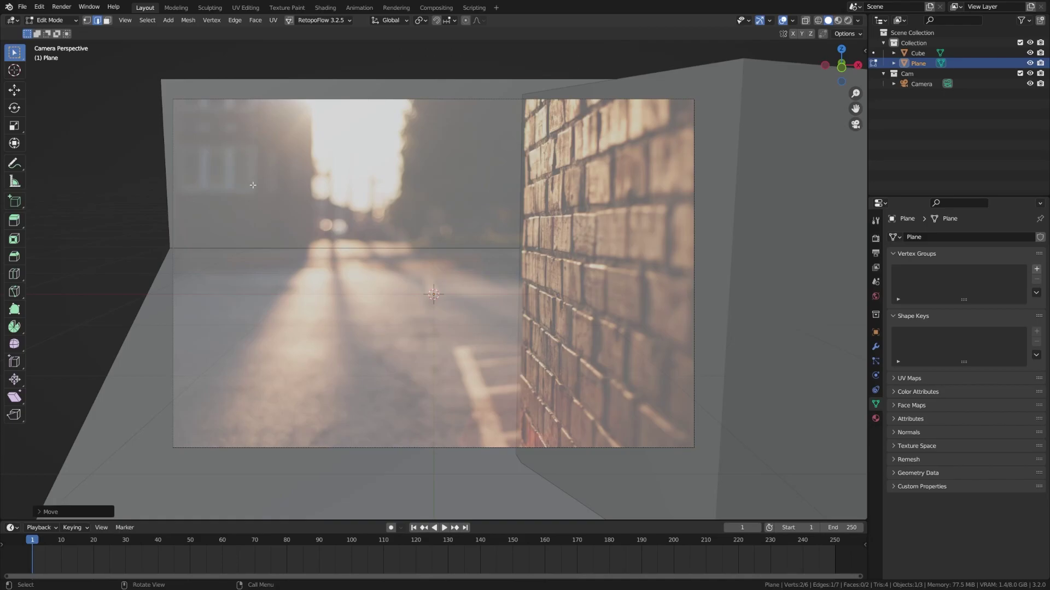
{"action": "key", "text": "ctrl+Tab"}
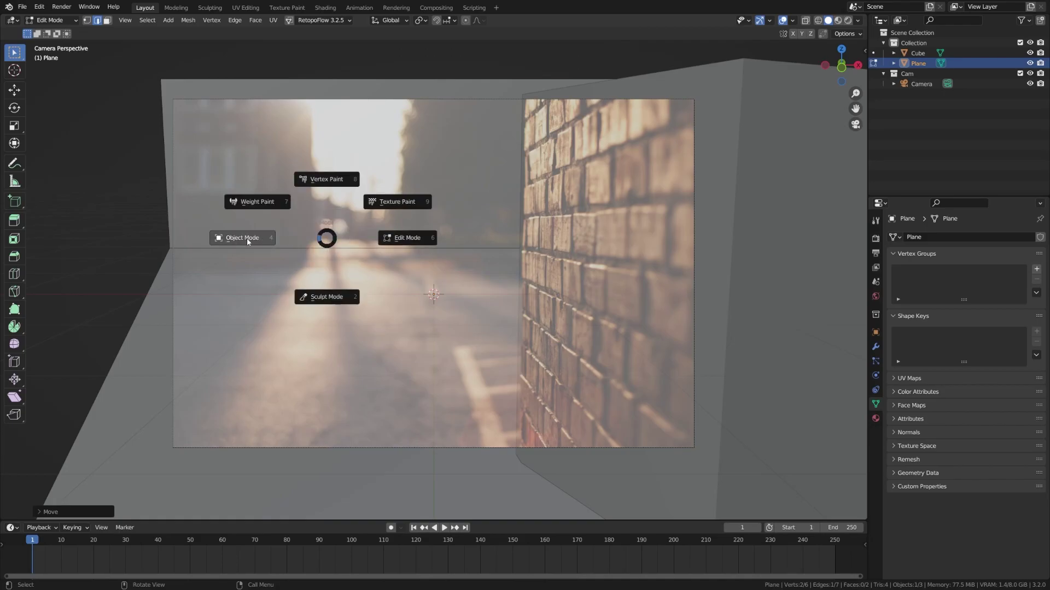
{"action": "left_click", "coordinate": [248, 241]}
Step: Add a second cube and place it on the left side of the scene
{"action": "key", "text": "shift+a"}
{"action": "mouse_move", "coordinate": [307, 251]}
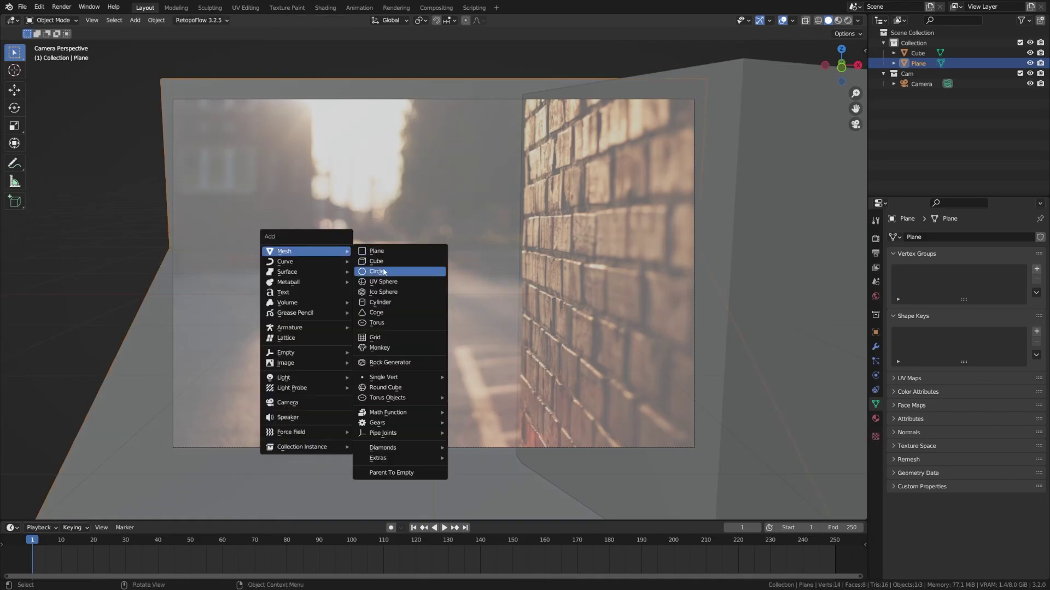
{"action": "left_click", "coordinate": [377, 261]}
{"action": "key", "text": "s"}
{"action": "key", "text": "Escape"}
{"action": "key", "text": "g"}
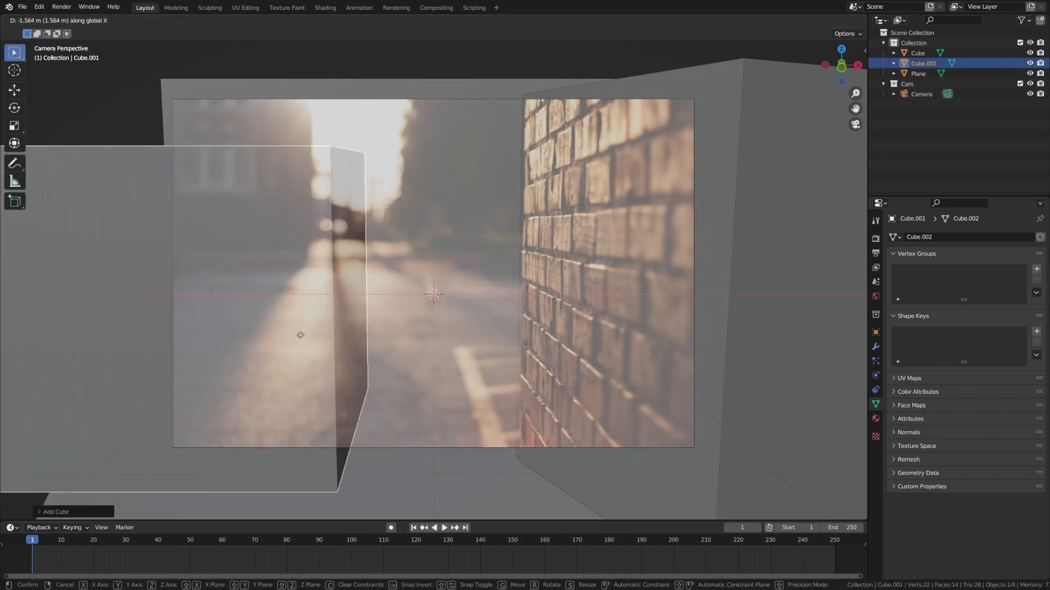
{"action": "left_click", "coordinate": [259, 265]}
{"action": "middle_click_drag", "start_coordinate": [258, 265], "coordinate": [363, 291]}
{"action": "scroll", "coordinate": [363, 291], "scroll_direction": "down", "scroll_amount": 3}
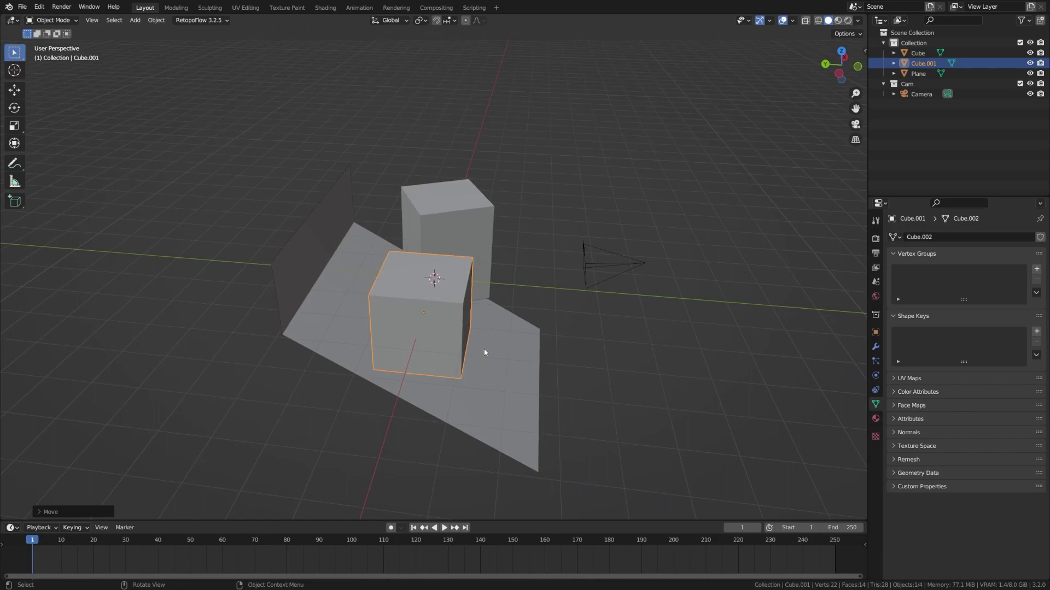
Step: Slide the new cube along Y and rotate it around Z to match the left building
{"action": "key", "text": "g"}
{"action": "key", "text": "y"}
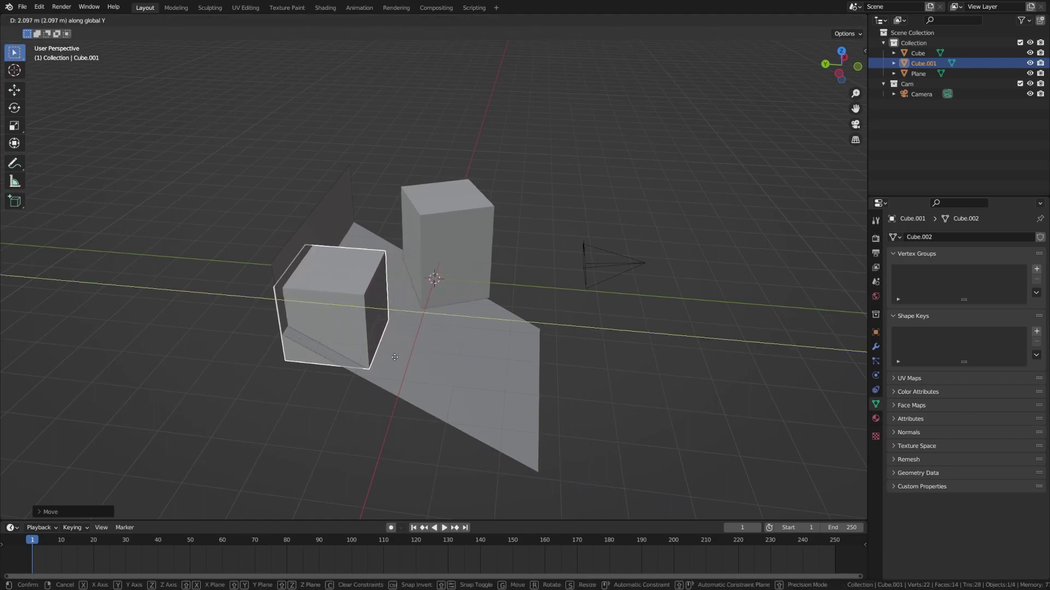
{"action": "left_click", "coordinate": [412, 313]}
{"action": "key", "text": "KP_0"}
{"action": "key", "text": "g"}
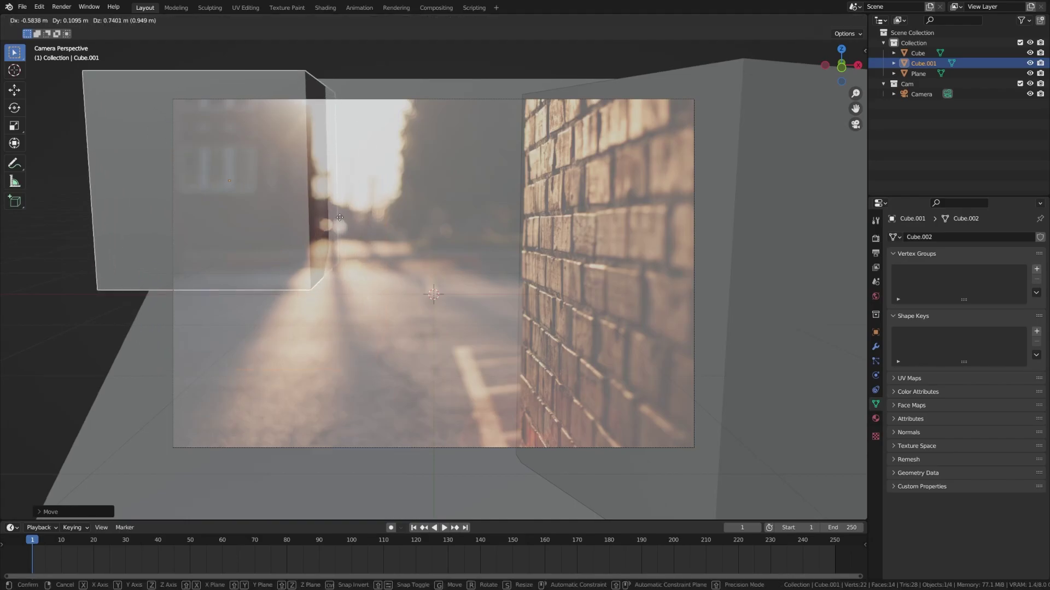
{"action": "key", "text": "r"}
{"action": "key", "text": "z"}
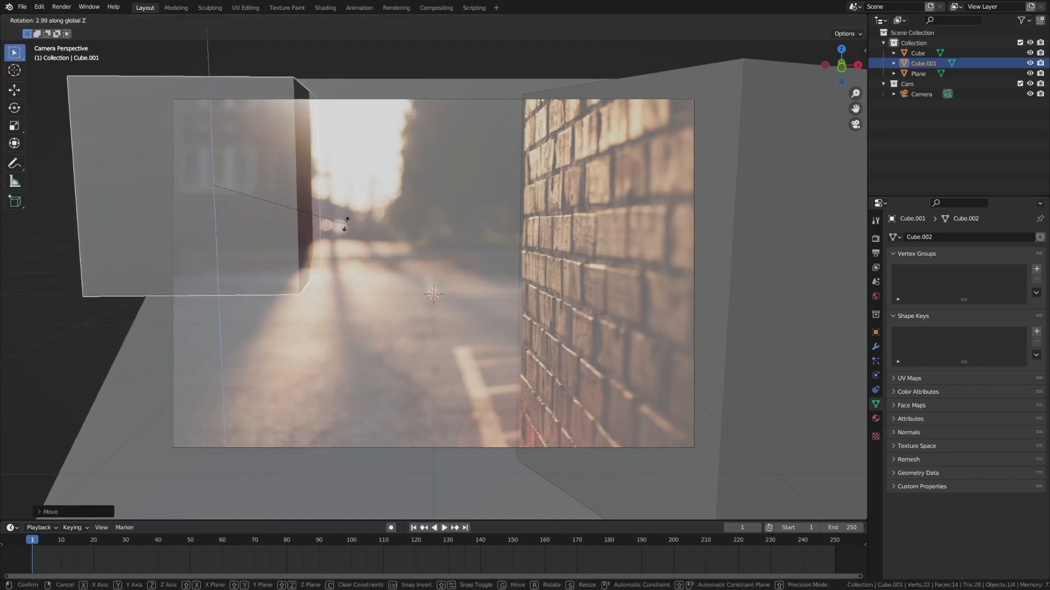
{"action": "left_click", "coordinate": [393, 218]}
{"action": "key", "text": "alt+a"}
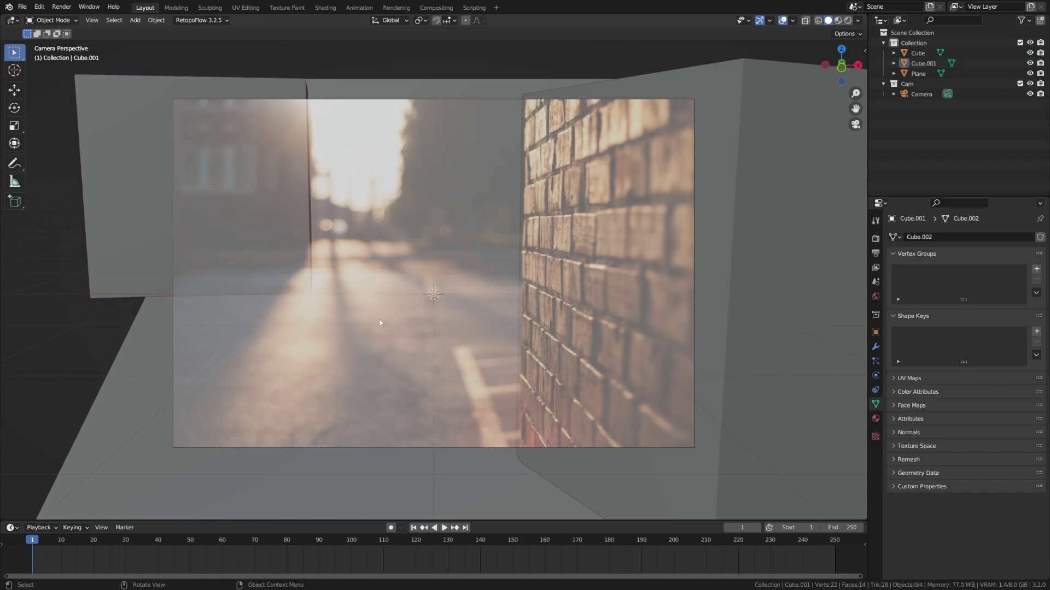
{"action": "scroll", "coordinate": [382, 319], "scroll_direction": "down", "scroll_amount": 3}
Step: Join Cube, the floor Plane and the left box into one object named Project
{"action": "middle_click_drag", "start_coordinate": [385, 296], "coordinate": [447, 310]}
{"action": "left_click", "coordinate": [443, 304]}
{"action": "left_click", "coordinate": [383, 292], "text": "shift"}
{"action": "left_click", "coordinate": [244, 264], "text": "shift"}
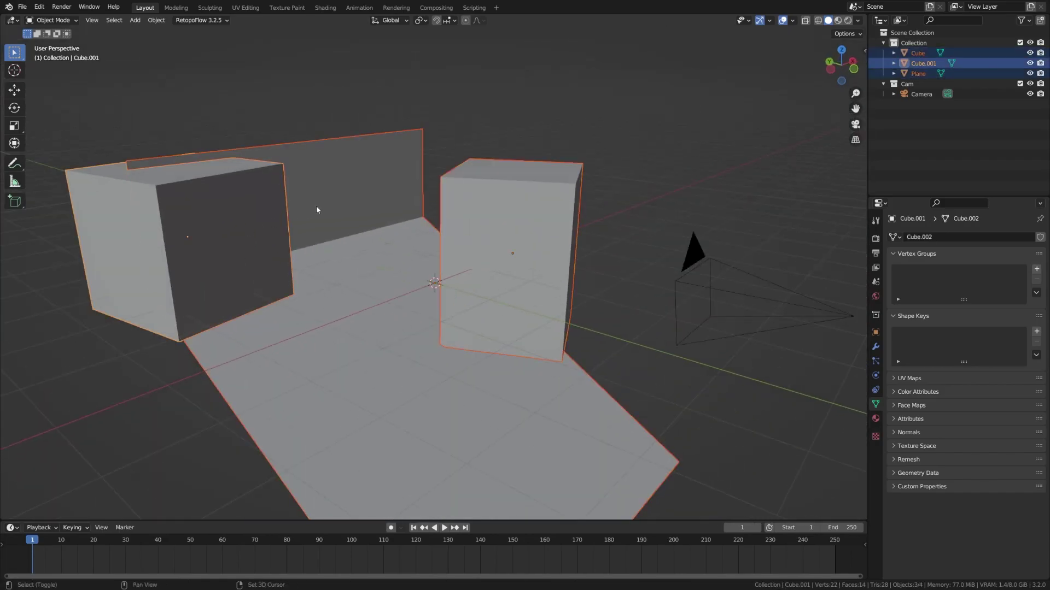
{"action": "key", "text": "ctrl+j"}
{"action": "key", "text": "F2"}
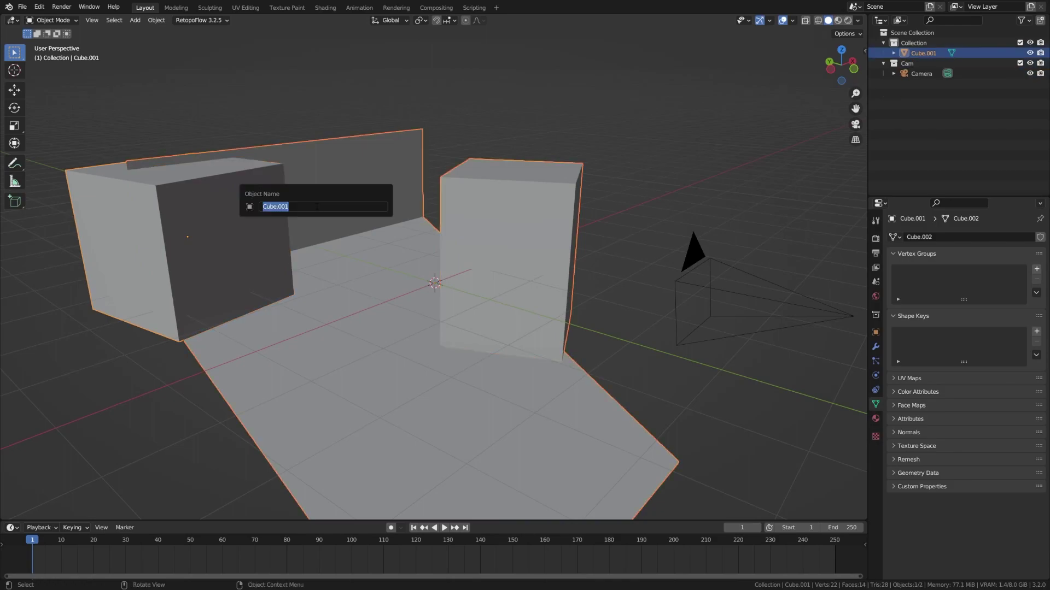
{"action": "type", "text": "Project"}
{"action": "key", "text": "Return"}
Step: Through the camera view, UV-project the whole Project mesh from view, then split the viewport side by side
{"action": "key", "text": "KP_0"}
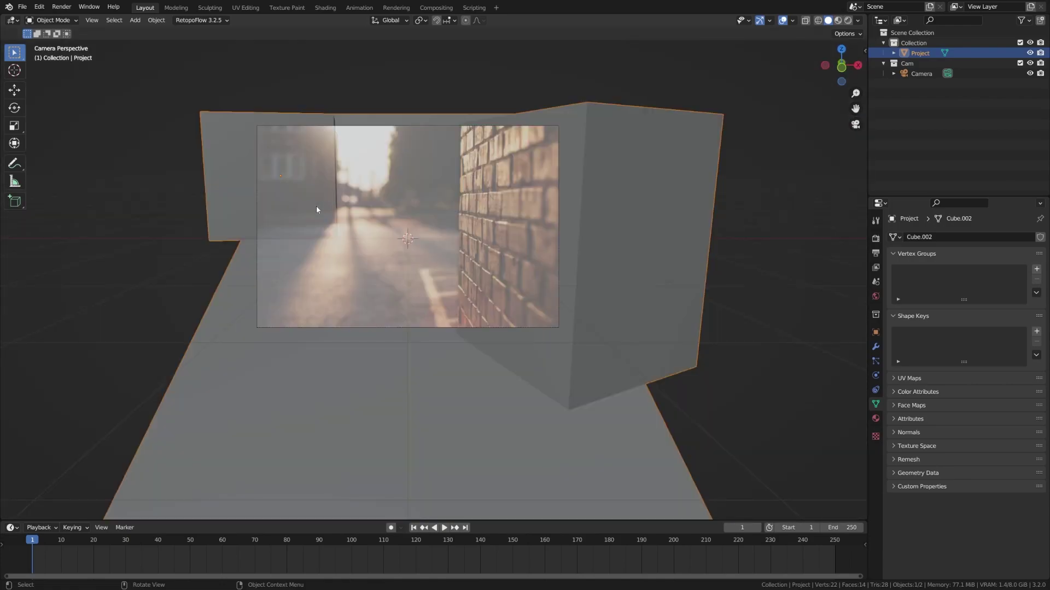
{"action": "scroll", "coordinate": [368, 253], "scroll_direction": "up", "scroll_amount": 3}
{"action": "middle_click_drag", "start_coordinate": [326, 215], "coordinate": [366, 282], "text": "shift"}
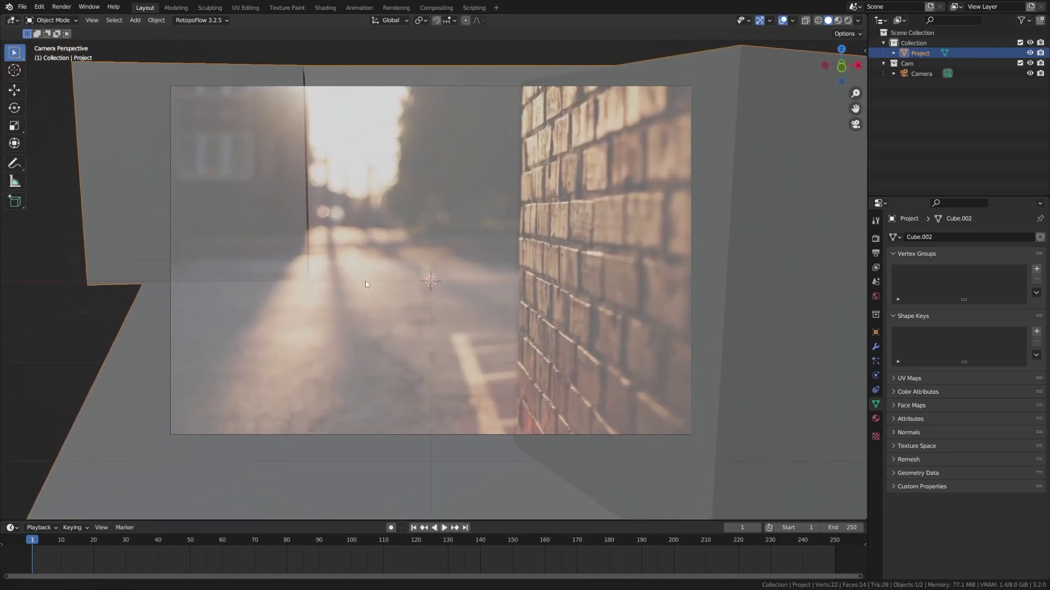
{"action": "key", "text": "ctrl+Tab"}
{"action": "left_click", "coordinate": [459, 297]}
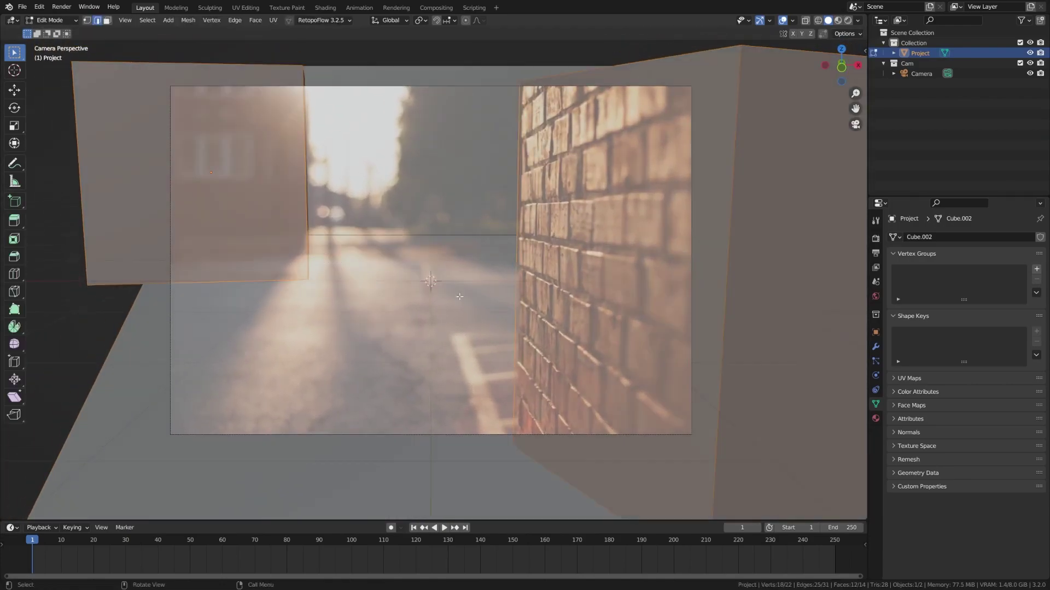
{"action": "scroll", "coordinate": [469, 324], "scroll_direction": "down", "scroll_amount": 2}
{"action": "scroll", "coordinate": [469, 323], "scroll_direction": "down", "scroll_amount": 1}
{"action": "key", "text": "a"}
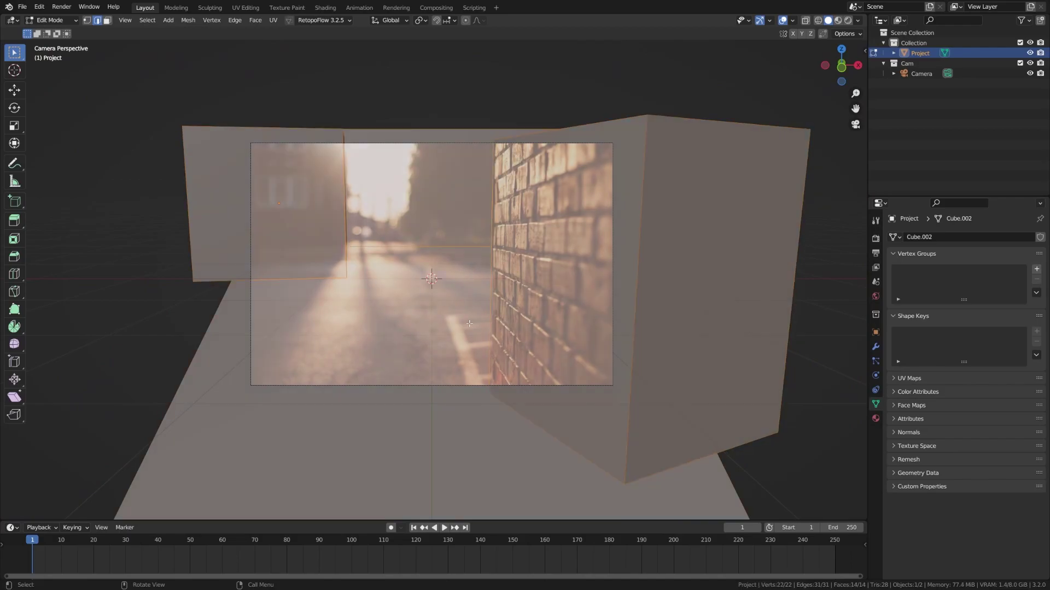
{"action": "key", "text": "u"}
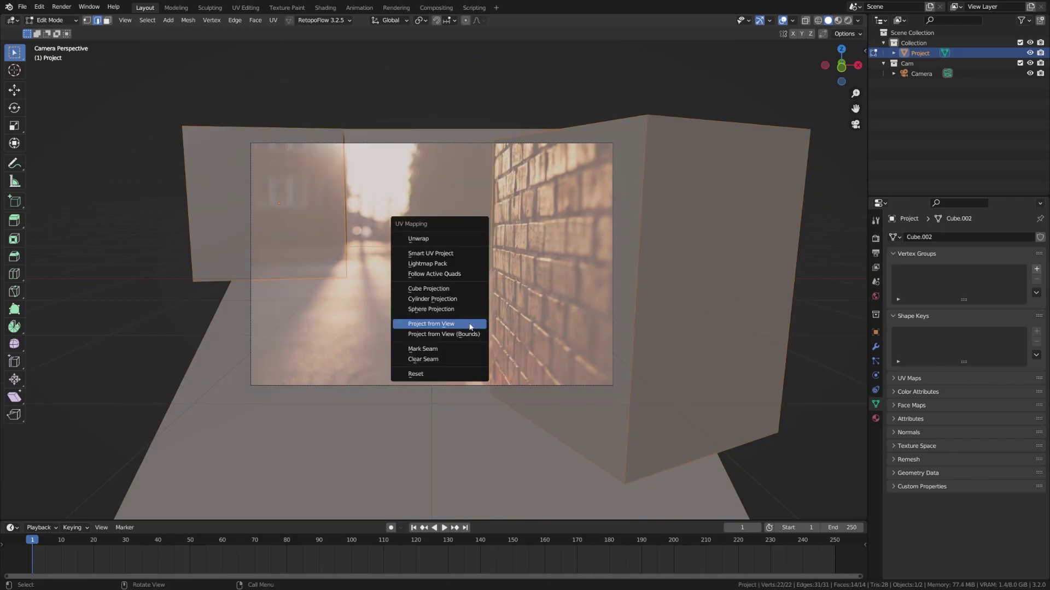
{"action": "left_click", "coordinate": [471, 326]}
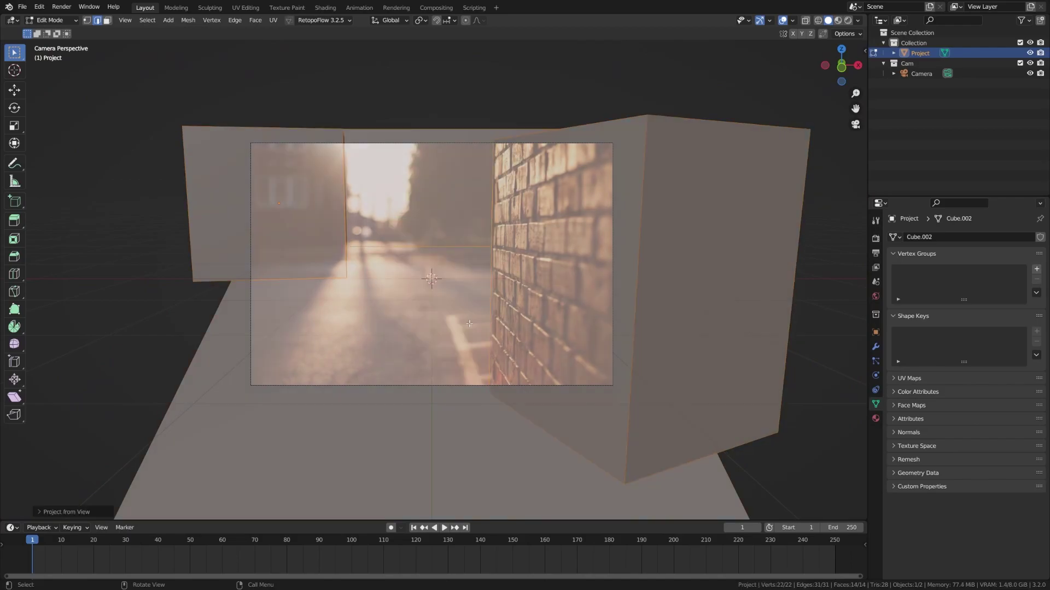
{"action": "left_click", "coordinate": [12, 513]}
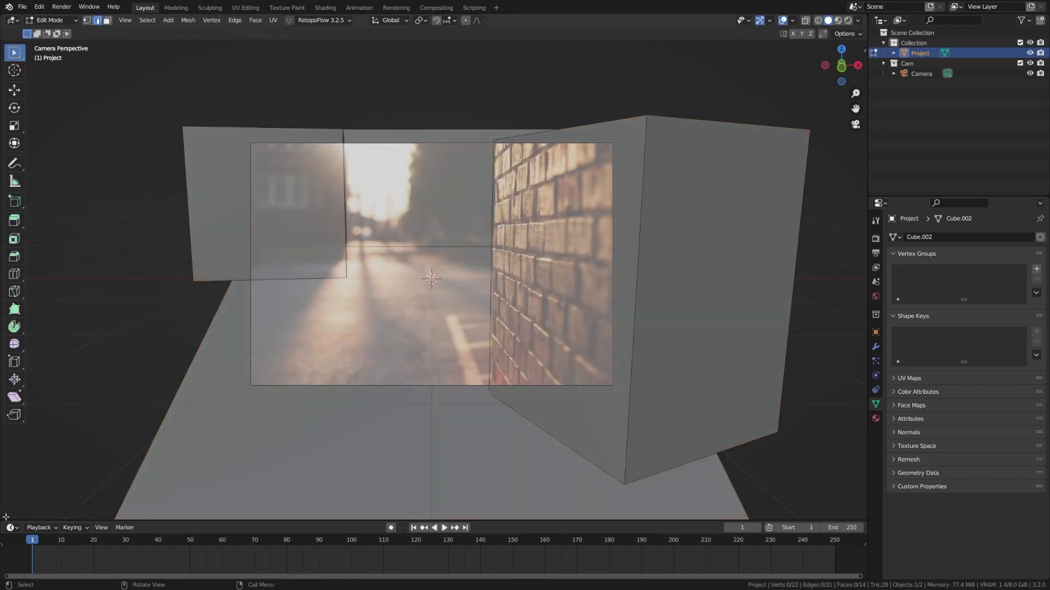
{"action": "left_click_drag", "start_coordinate": [5, 517], "coordinate": [392, 274]}
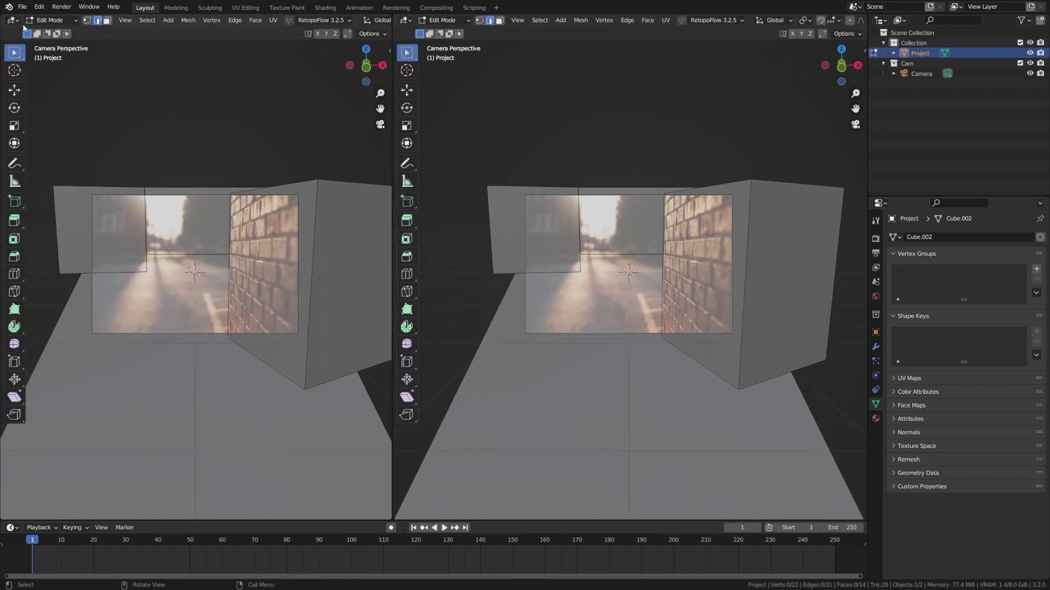
Step: Turn the left area into a UV Editor showing the whole mesh's UVs
{"action": "left_click", "coordinate": [13, 21]}
{"action": "left_click", "coordinate": [39, 70]}
{"action": "key", "text": "a"}
{"action": "scroll", "coordinate": [253, 300], "scroll_direction": "up", "scroll_amount": 2}
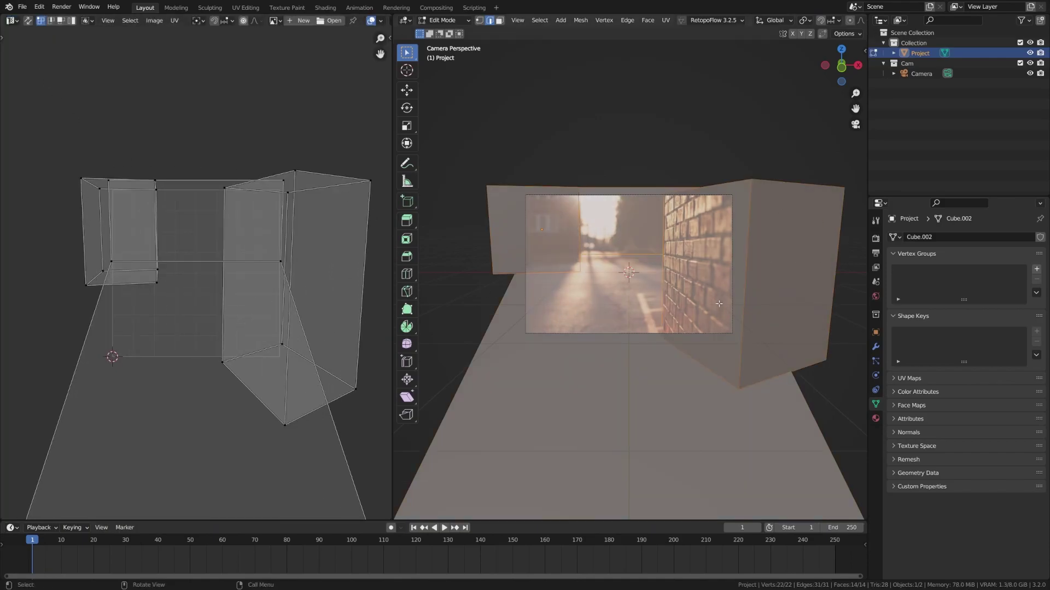
{"action": "scroll", "coordinate": [648, 290], "scroll_direction": "up", "scroll_amount": 3}
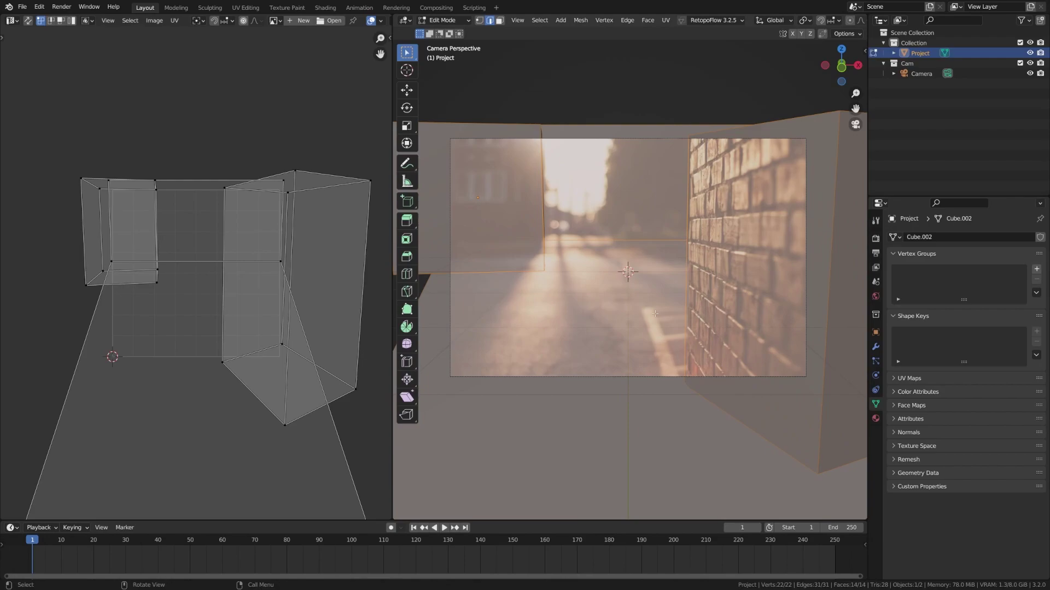
Step: Back in Object Mode, add a new material to the object and rename it Project
{"action": "key", "text": "ctrl+Tab"}
{"action": "left_click", "coordinate": [586, 323]}
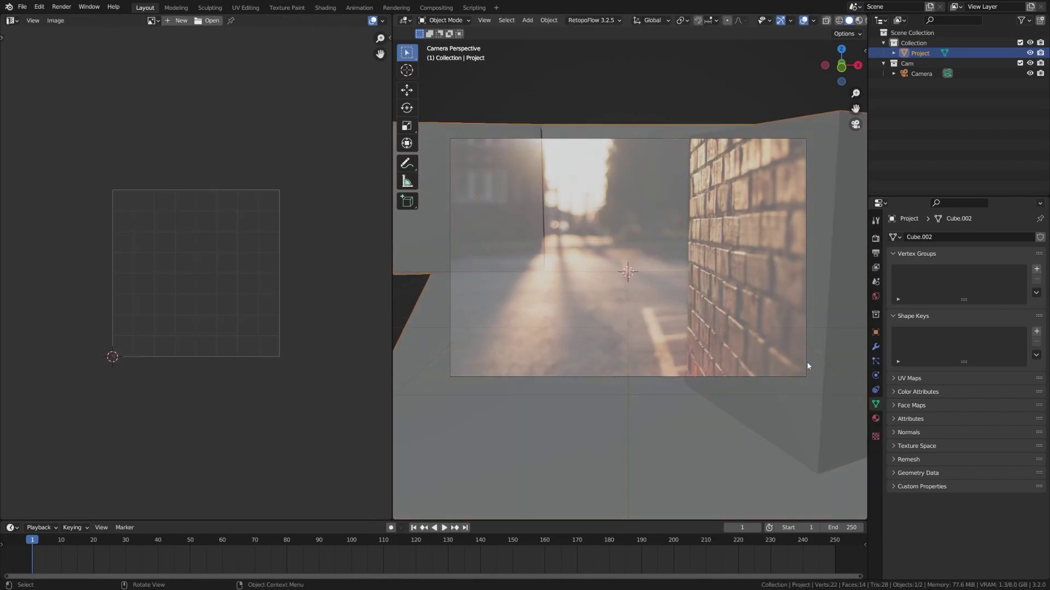
{"action": "left_click", "coordinate": [876, 419]}
{"action": "left_click", "coordinate": [924, 280]}
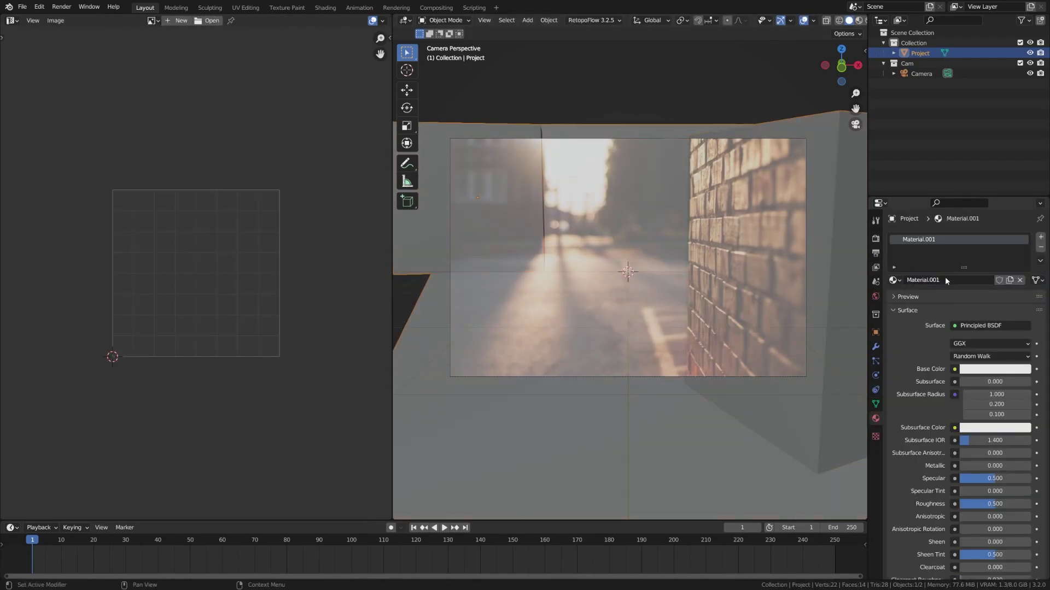
{"action": "double_click", "coordinate": [946, 280]}
{"action": "type", "text": "Project"}
{"action": "key", "text": "Return"}
Step: Make the left area a Shader Editor and add an Image Texture node beside the Principled BSDF
{"action": "left_click", "coordinate": [11, 20]}
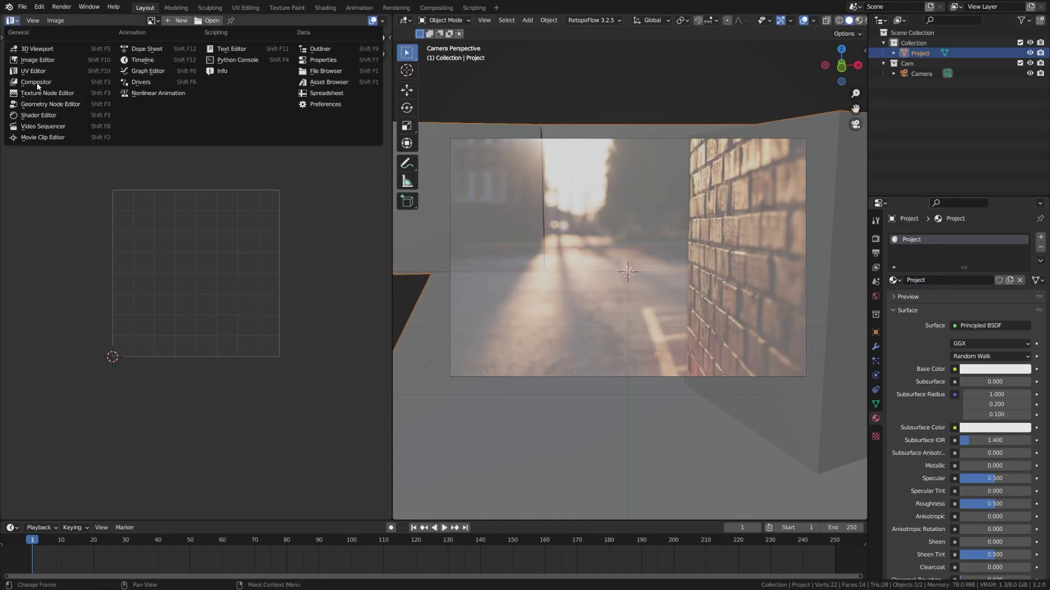
{"action": "left_click", "coordinate": [39, 114]}
{"action": "scroll", "coordinate": [35, 232], "scroll_direction": "up", "scroll_amount": 3}
{"action": "middle_click_drag", "start_coordinate": [35, 232], "coordinate": [89, 208]}
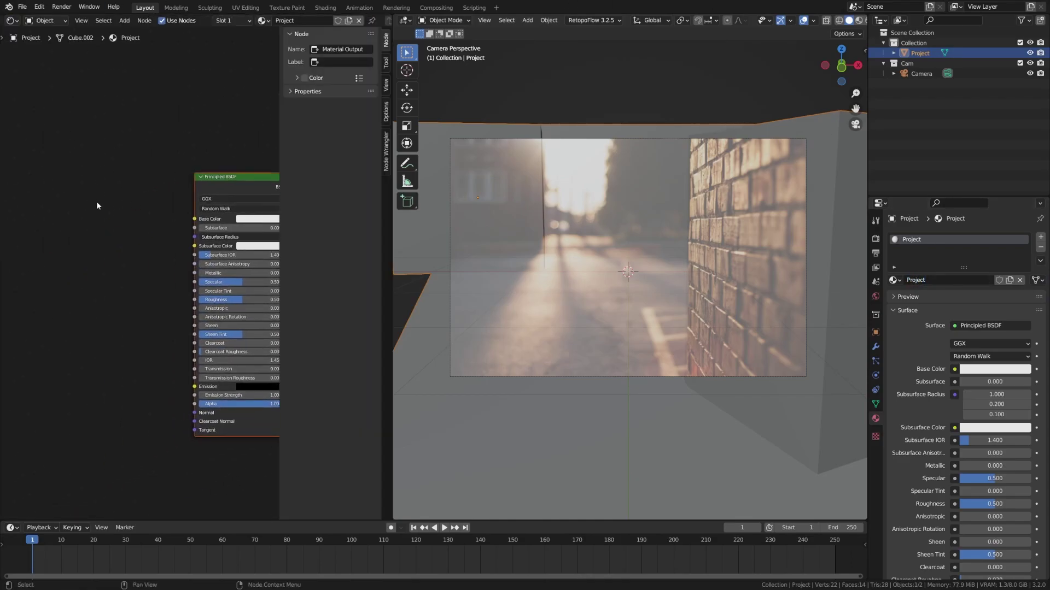
{"action": "key", "text": "shift+a"}
{"action": "type", "text": "imagfe"}
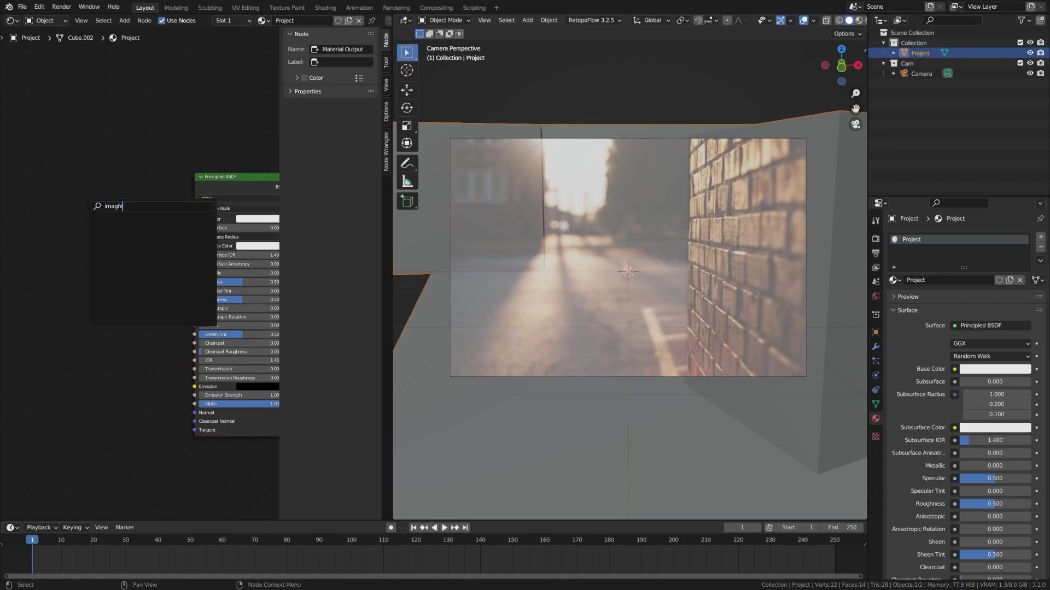
{"action": "key", "text": "BackSpace"}
{"action": "key", "text": "BackSpace"}
{"action": "key", "text": "Return"}
{"action": "left_click", "coordinate": [64, 201]}
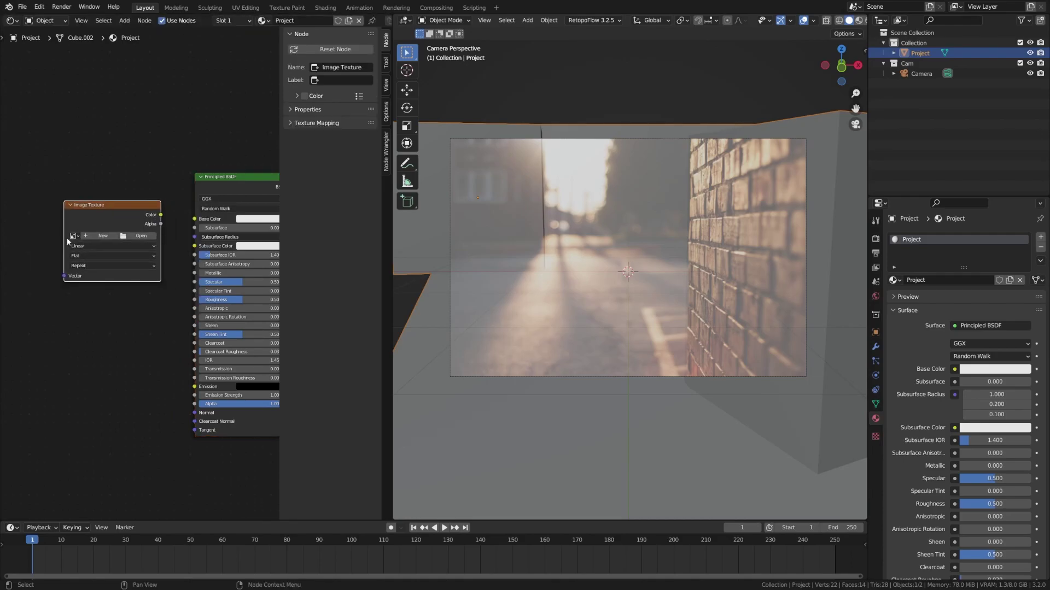
Step: Load pexels-steve-johnson-858076.jpg into the texture, wire it to Base Color, and preview with Material shading
{"action": "left_click", "coordinate": [73, 236]}
{"action": "left_click", "coordinate": [120, 250]}
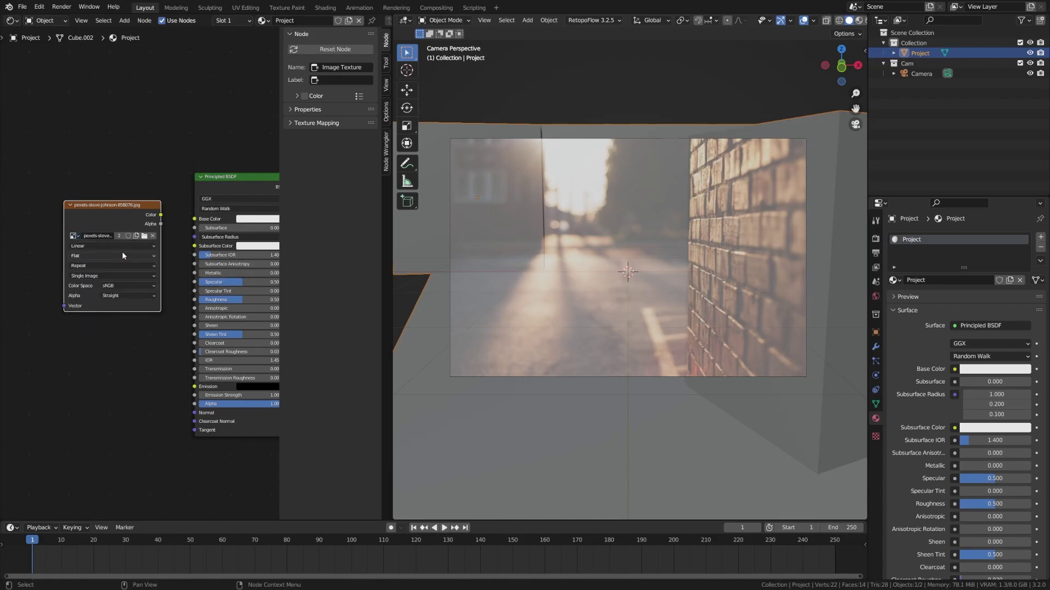
{"action": "mouse_move", "coordinate": [132, 207]}
{"action": "left_mouse_down"}
{"action": "mouse_move", "coordinate": [122, 197]}
{"action": "mouse_move", "coordinate": [195, 219]}
{"action": "left_mouse_up"}
{"action": "key", "text": "z"}
{"action": "left_click", "coordinate": [731, 327]}
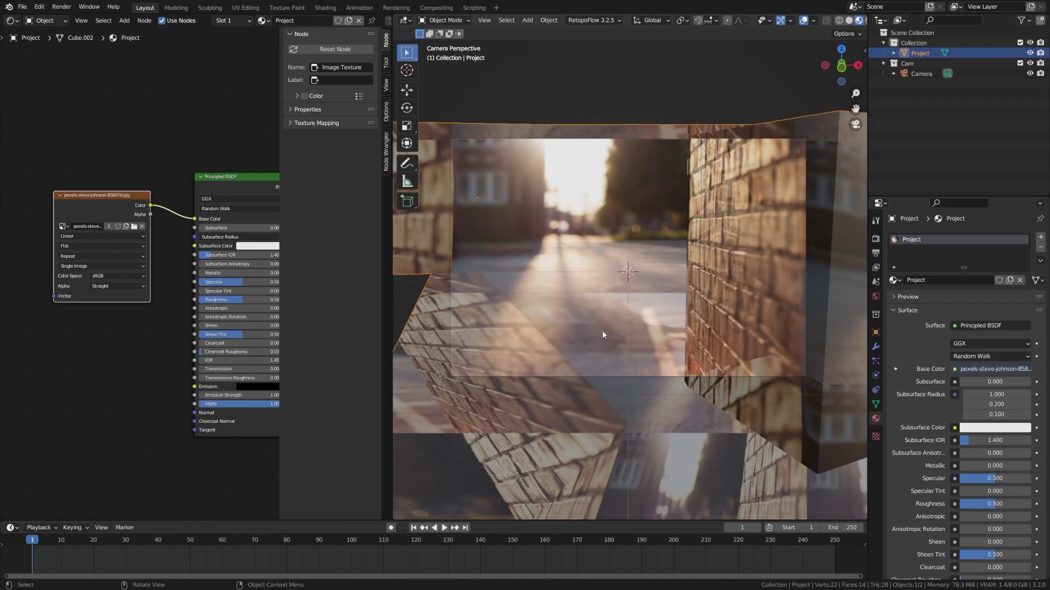
{"action": "middle_click_drag", "start_coordinate": [599, 330], "coordinate": [607, 352]}
Step: Add texture coordinate and mapping nodes with Ctrl+T and set the image extension to Clip
{"action": "key", "text": "ctrl+t"}
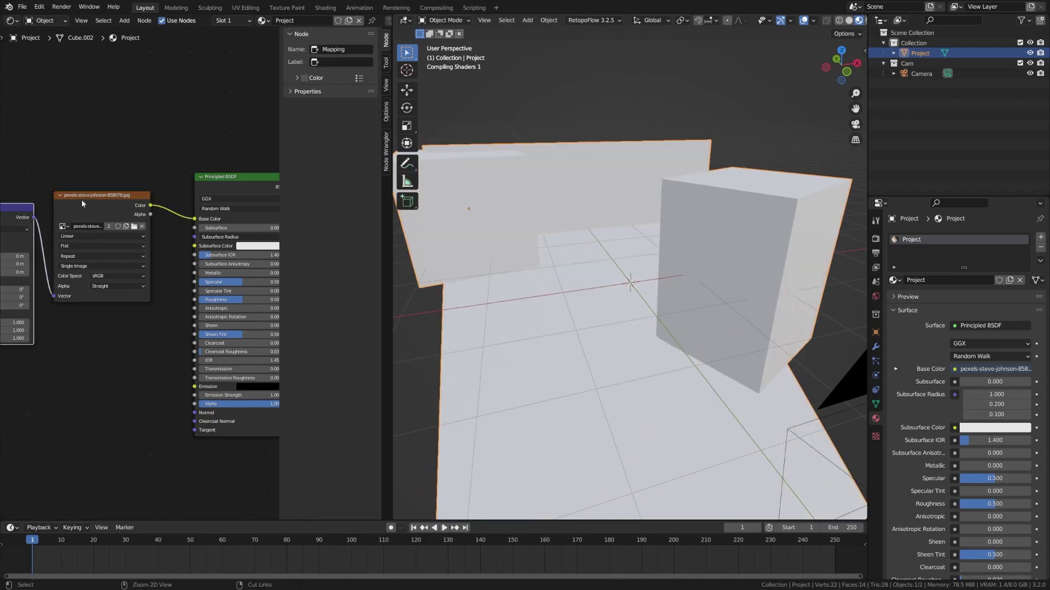
{"action": "scroll", "coordinate": [80, 199], "scroll_direction": "left", "scroll_amount": 6, "text": "ctrl"}
{"action": "middle_click_drag", "start_coordinate": [578, 292], "coordinate": [535, 303]}
{"action": "middle_click_drag", "start_coordinate": [222, 262], "coordinate": [131, 238]}
{"action": "left_click", "coordinate": [106, 217]}
{"action": "left_click", "coordinate": [108, 242]}
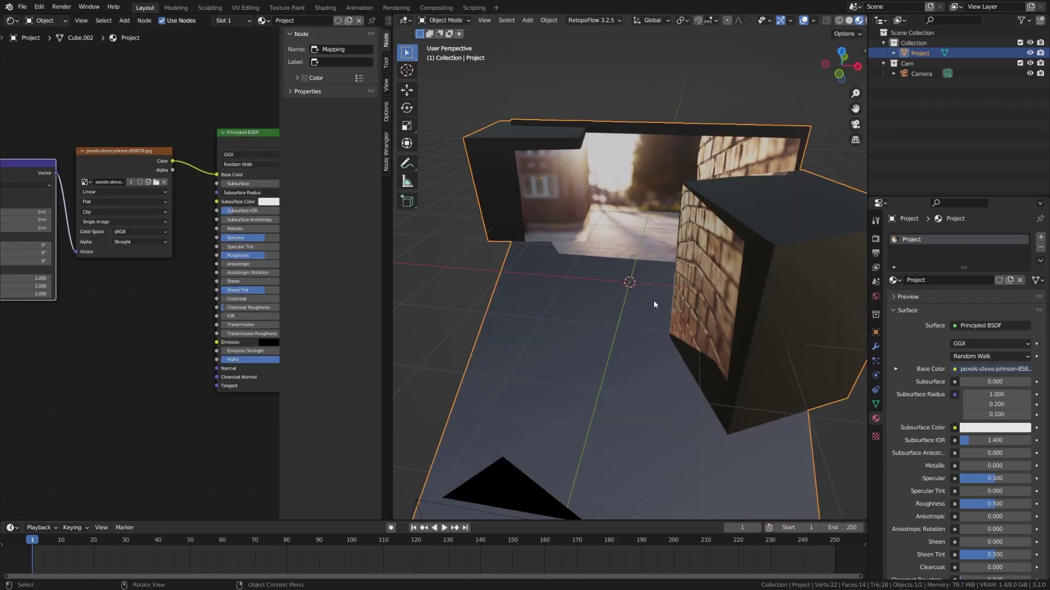
Step: View the scene through the camera, framed to the viewport, in Rendered shading
{"action": "key", "text": "KP_0"}
{"action": "key", "text": "Home"}
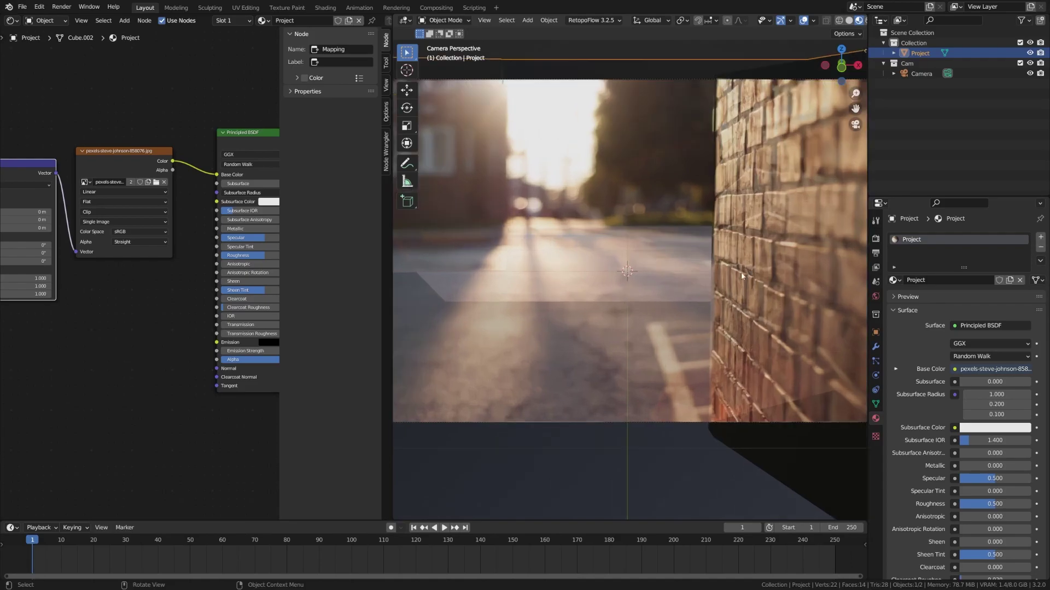
{"action": "scroll", "coordinate": [545, 332], "scroll_direction": "down", "scroll_amount": 2}
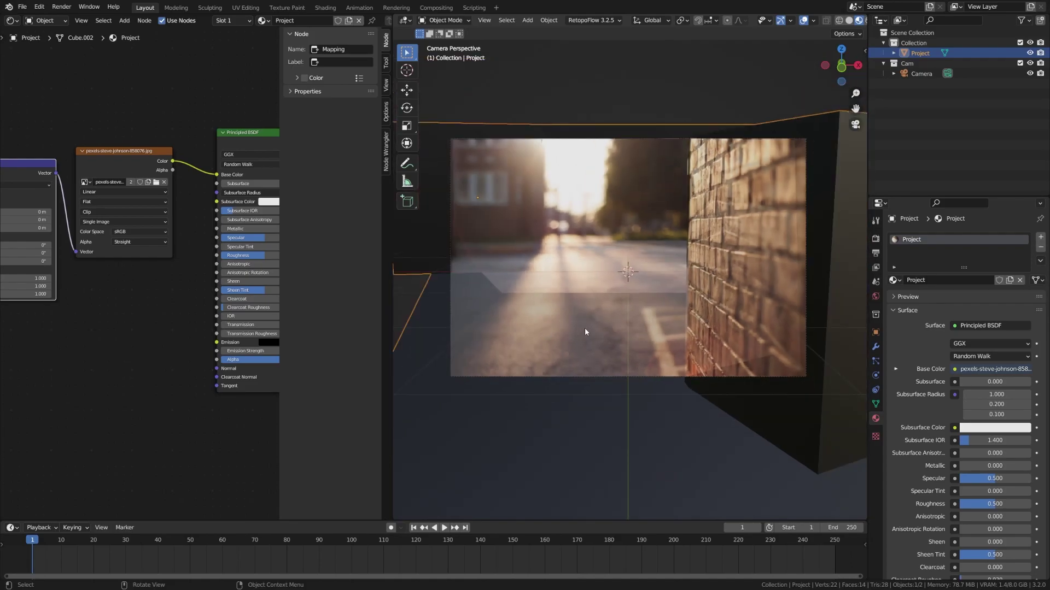
{"action": "key", "text": "z"}
{"action": "left_click", "coordinate": [618, 285]}
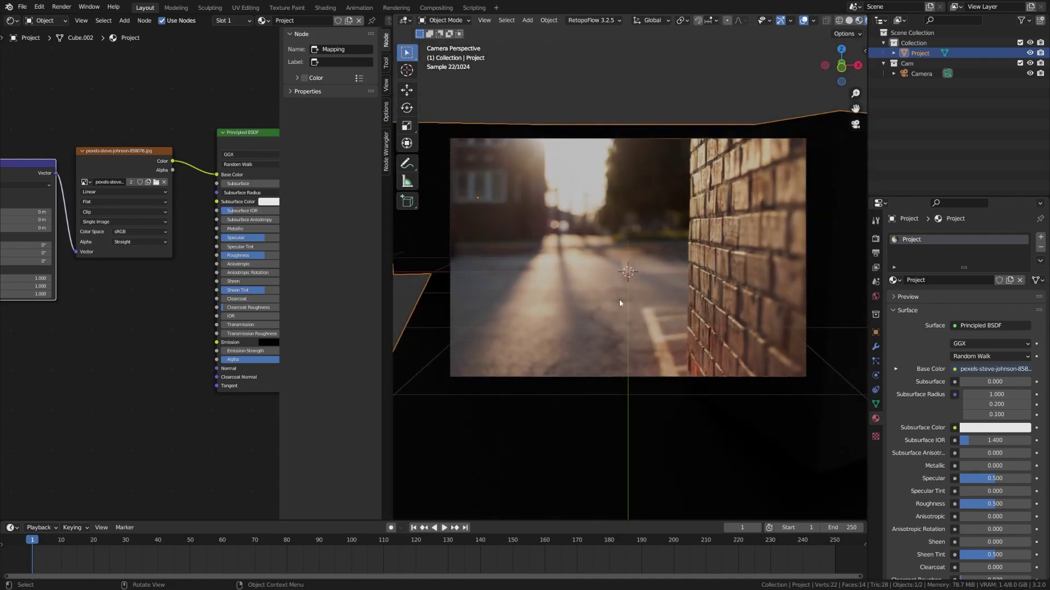
{"action": "scroll", "coordinate": [639, 298], "scroll_direction": "up", "scroll_amount": 1}
Step: Select the right brick wall face and move its bottom-right UV corner into place
{"action": "scroll", "coordinate": [640, 297], "scroll_direction": "down", "scroll_amount": 1}
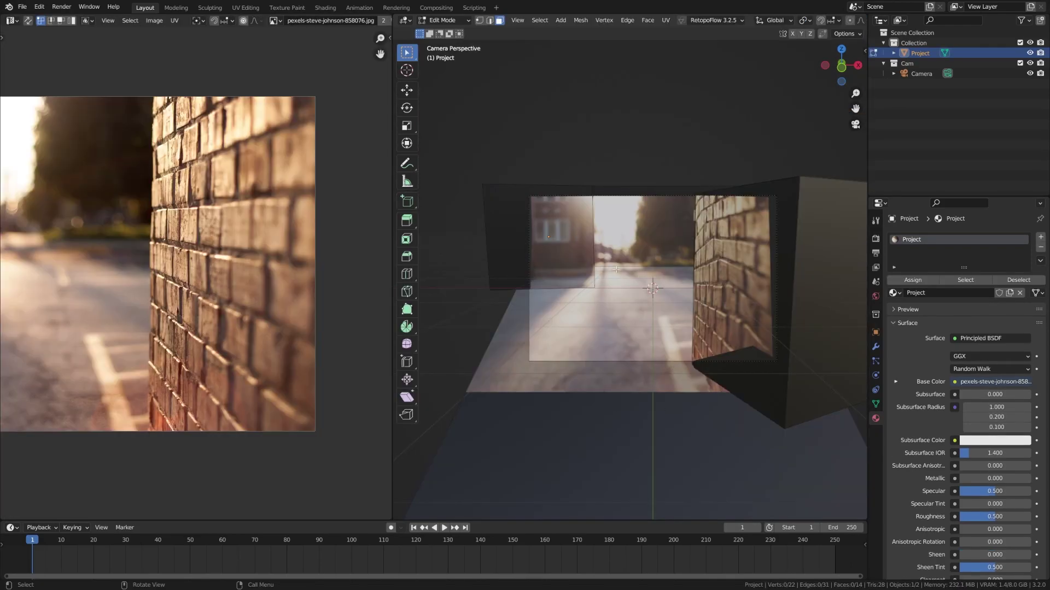
{"action": "left_click", "coordinate": [602, 281]}
{"action": "scroll", "coordinate": [242, 336], "scroll_direction": "down", "scroll_amount": 2}
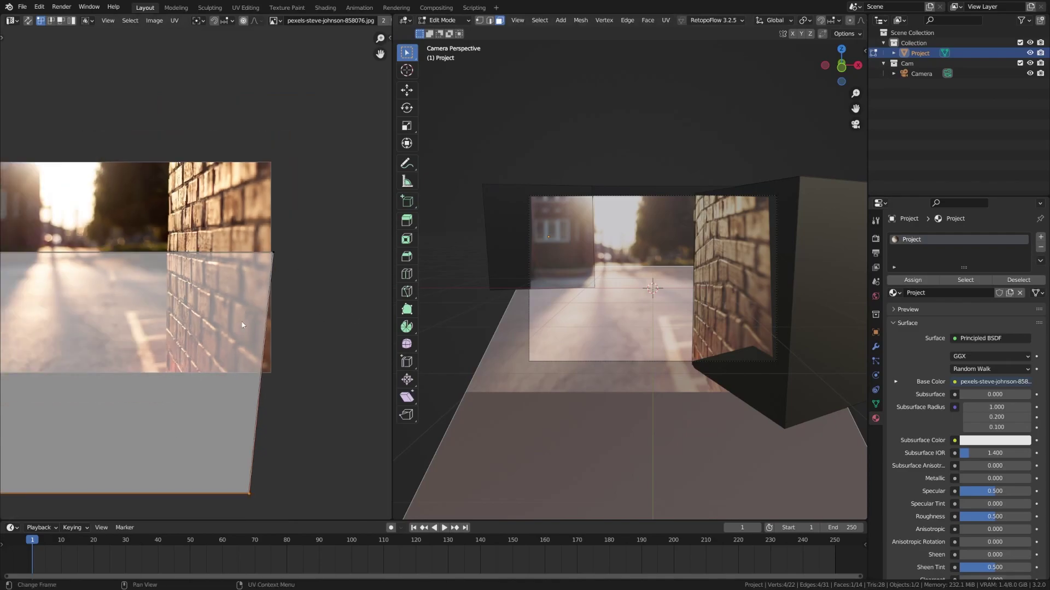
{"action": "middle_click_drag", "start_coordinate": [224, 322], "coordinate": [272, 308]}
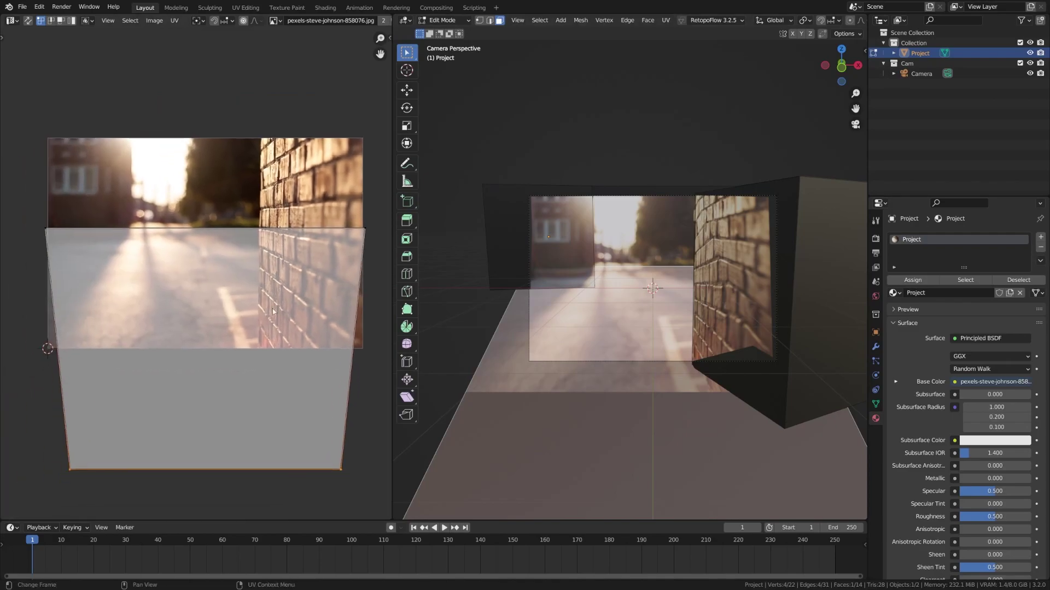
{"action": "left_click", "coordinate": [720, 286]}
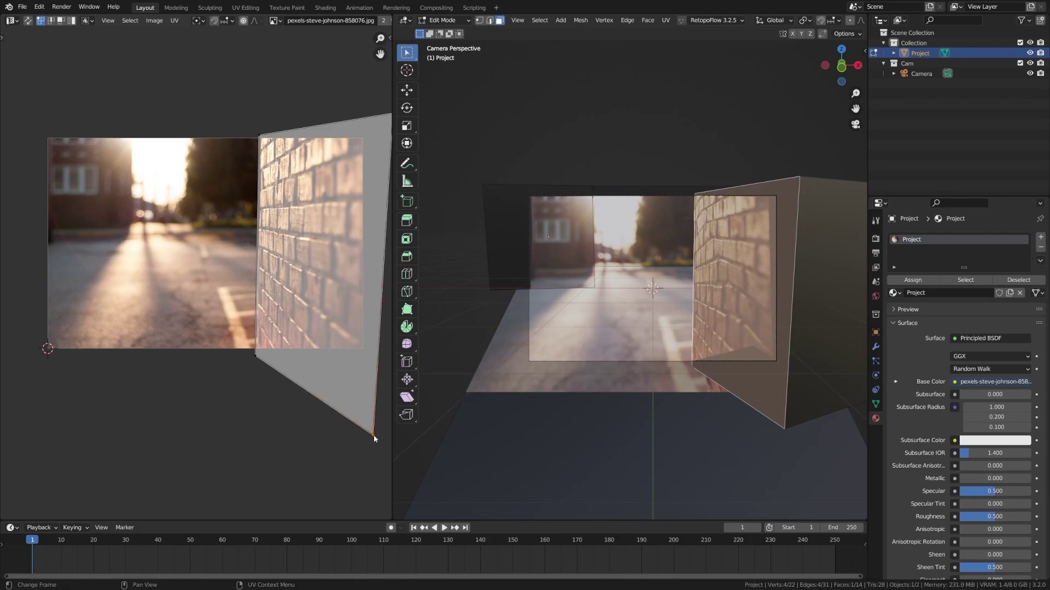
{"action": "key", "text": "g"}
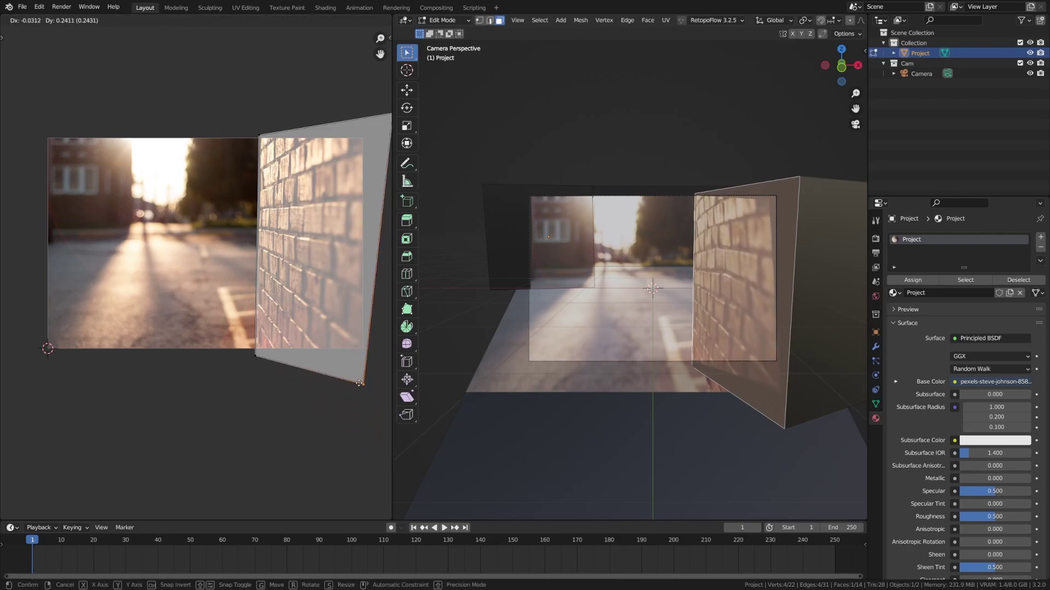
{"action": "left_click", "coordinate": [345, 380]}
Step: Pull the wall island's top-right and bottom-right UV corners inward to fit the brick area
{"action": "middle_click_drag", "start_coordinate": [389, 121], "coordinate": [328, 168]}
{"action": "left_click", "coordinate": [329, 163]}
{"action": "key", "text": "g"}
{"action": "left_click", "coordinate": [302, 191]}
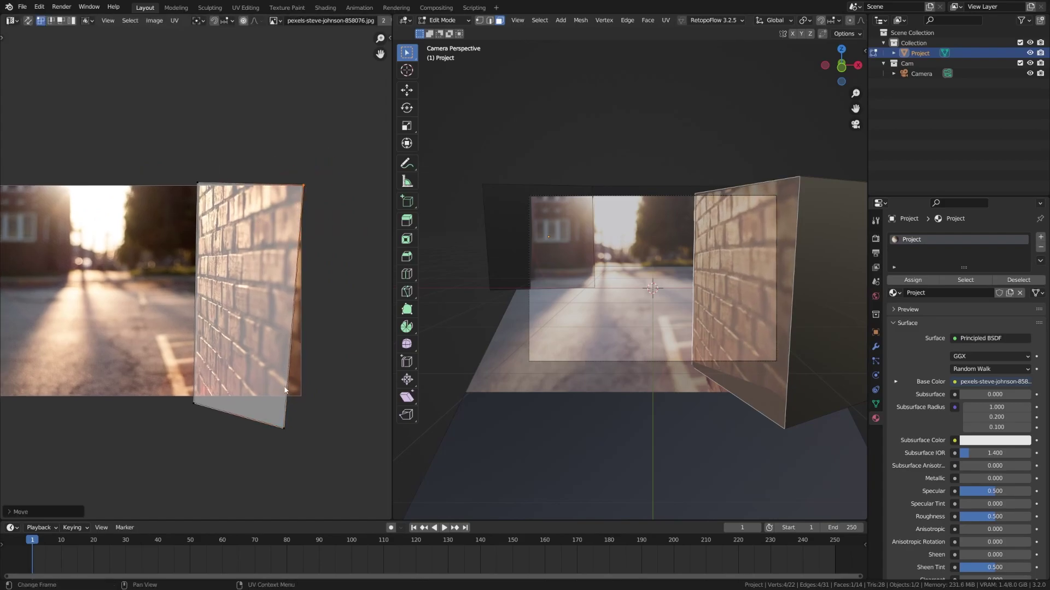
{"action": "left_click", "coordinate": [286, 426]}
{"action": "key", "text": "g"}
{"action": "left_click", "coordinate": [304, 397]}
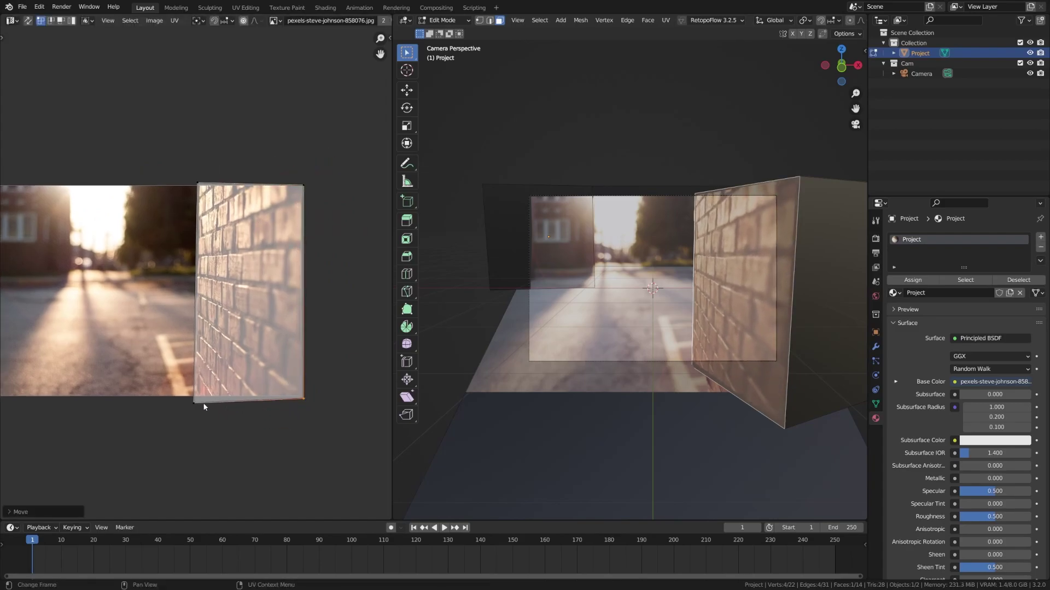
{"action": "left_click", "coordinate": [194, 403]}
Step: Place the last wall UV corner, then set the camera's depth-of-field focus object to Focus
{"action": "key", "text": "g"}
{"action": "left_click", "coordinate": [197, 405]}
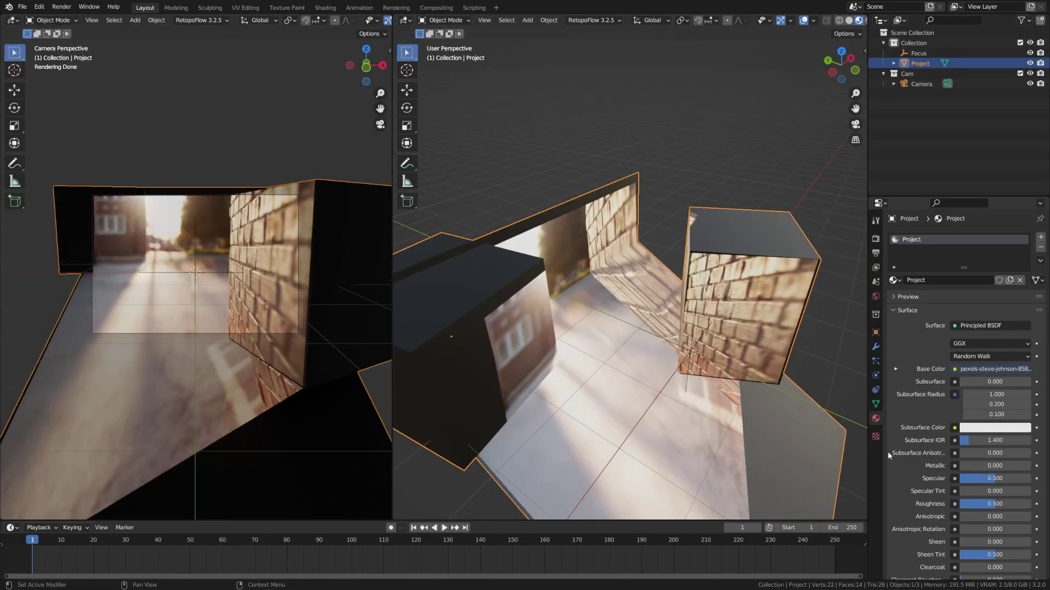
{"action": "left_click", "coordinate": [929, 83]}
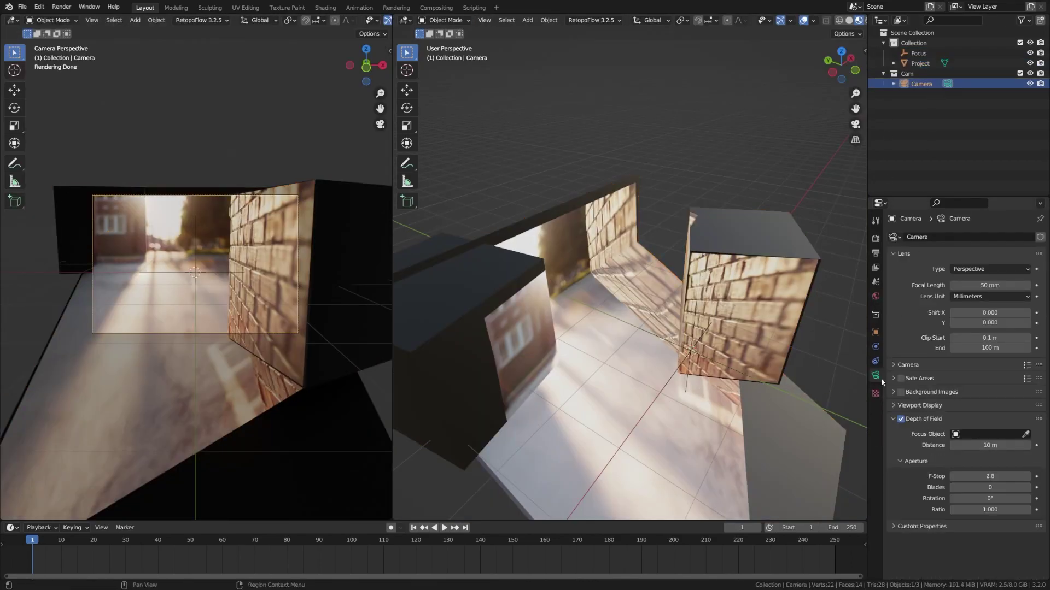
{"action": "left_click", "coordinate": [1004, 435]}
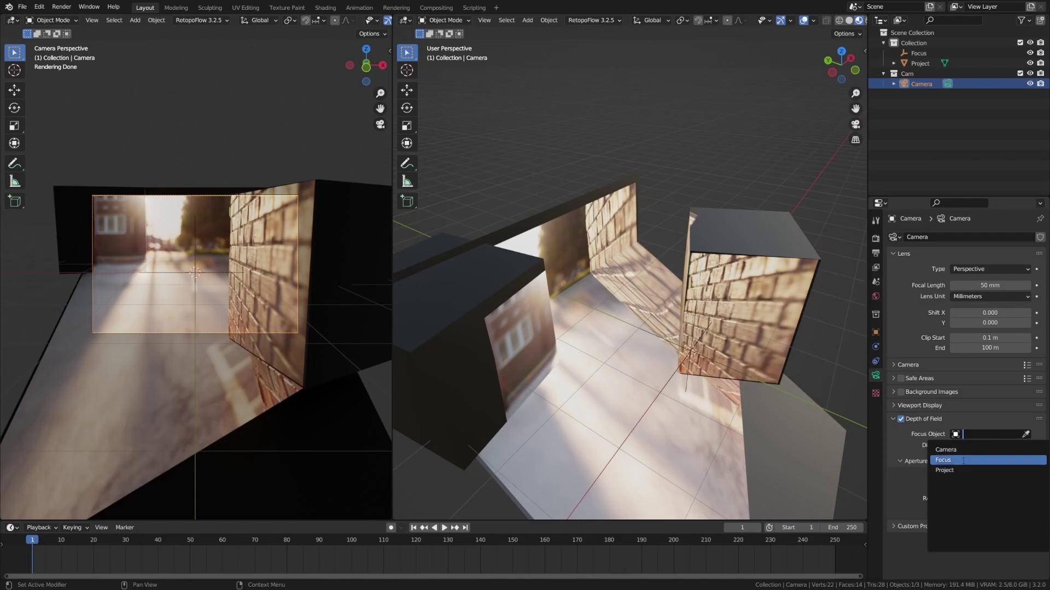
{"action": "left_click", "coordinate": [973, 460]}
Step: Set the camera's aperture F-Stop to 0.1
{"action": "left_click", "coordinate": [967, 477]}
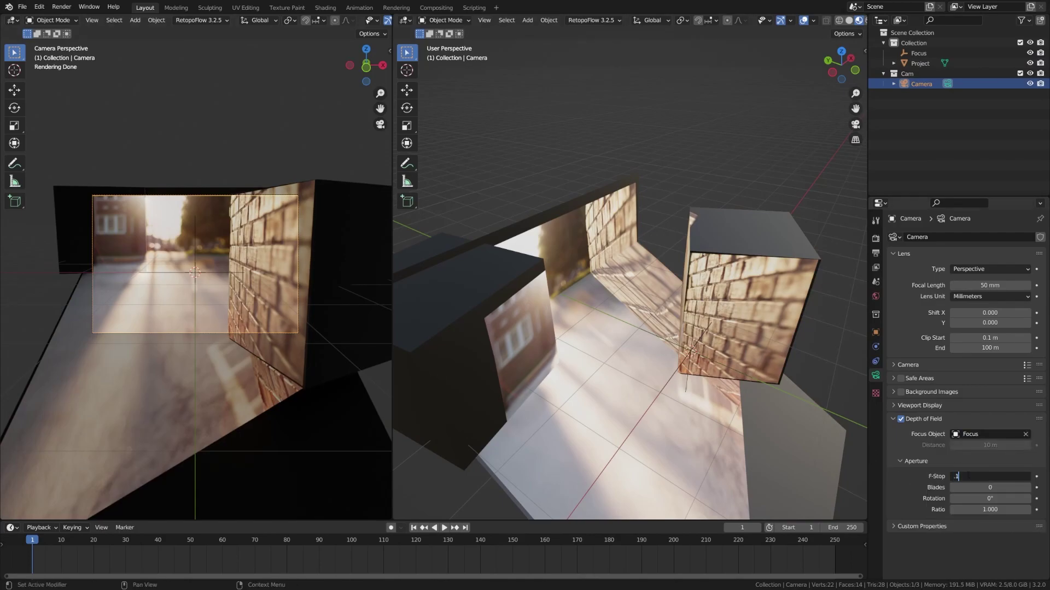
{"action": "type", "text": "1"}
{"action": "key", "text": "Return"}
{"action": "left_click", "coordinate": [968, 476]}
{"action": "type", "text": "0.1"}
{"action": "key", "text": "Return"}
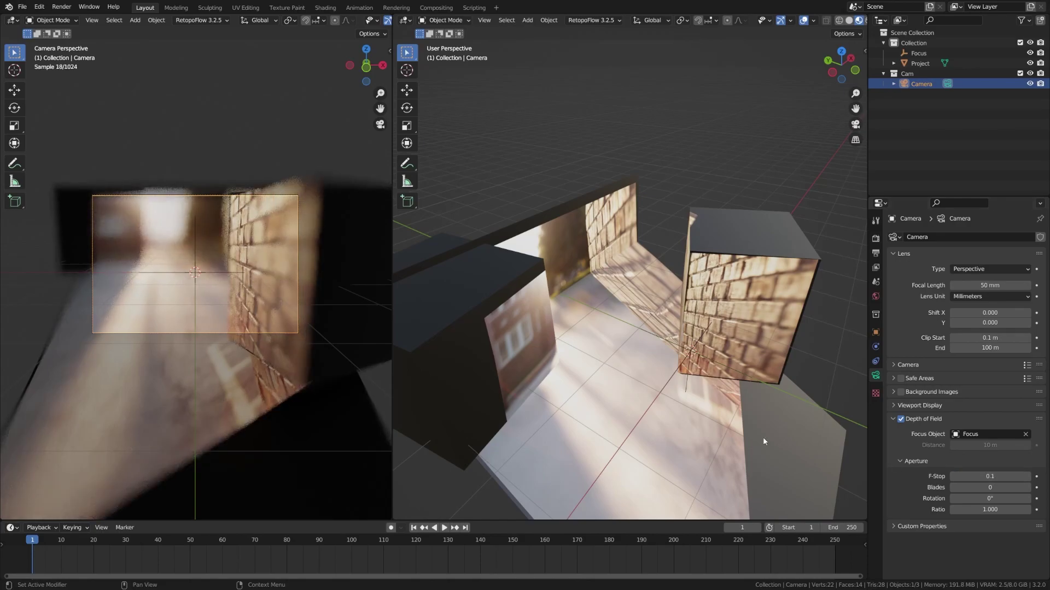
Step: Select the Focus empty and move it along the Y axis
{"action": "left_click", "coordinate": [686, 378]}
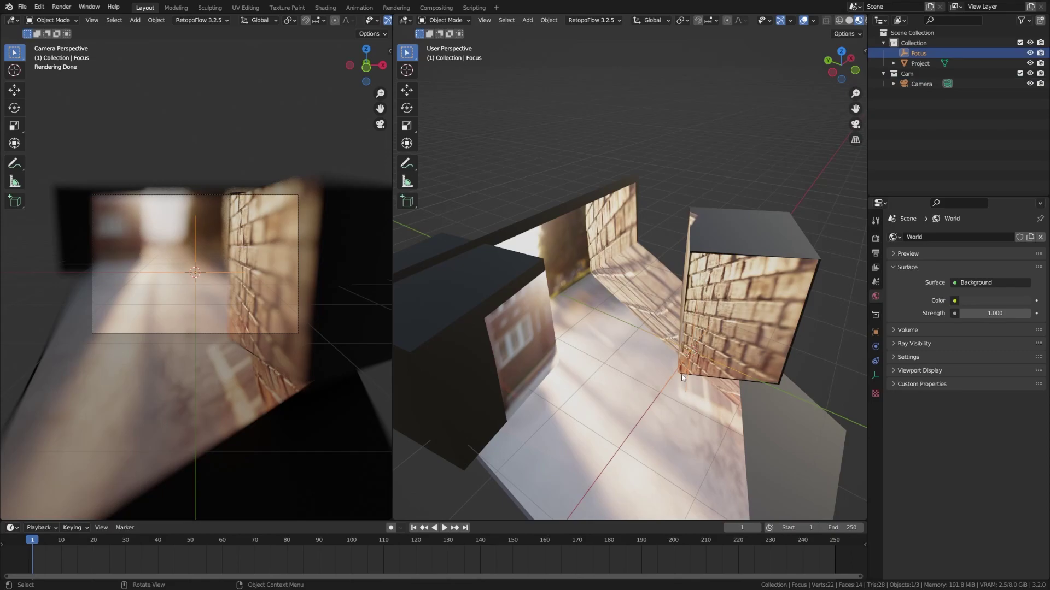
{"action": "key", "text": "g"}
{"action": "key", "text": "y"}
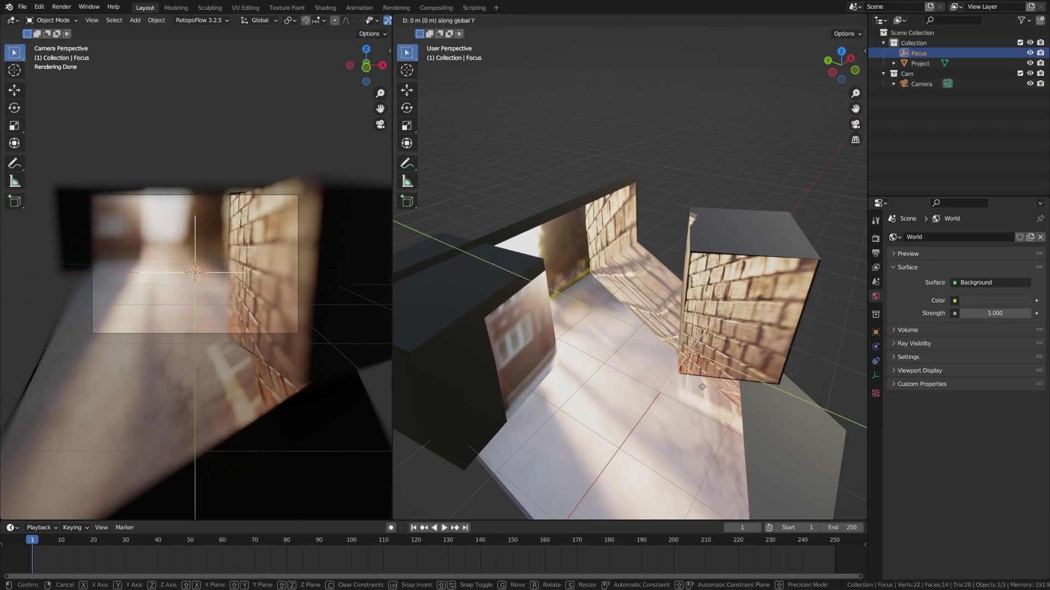